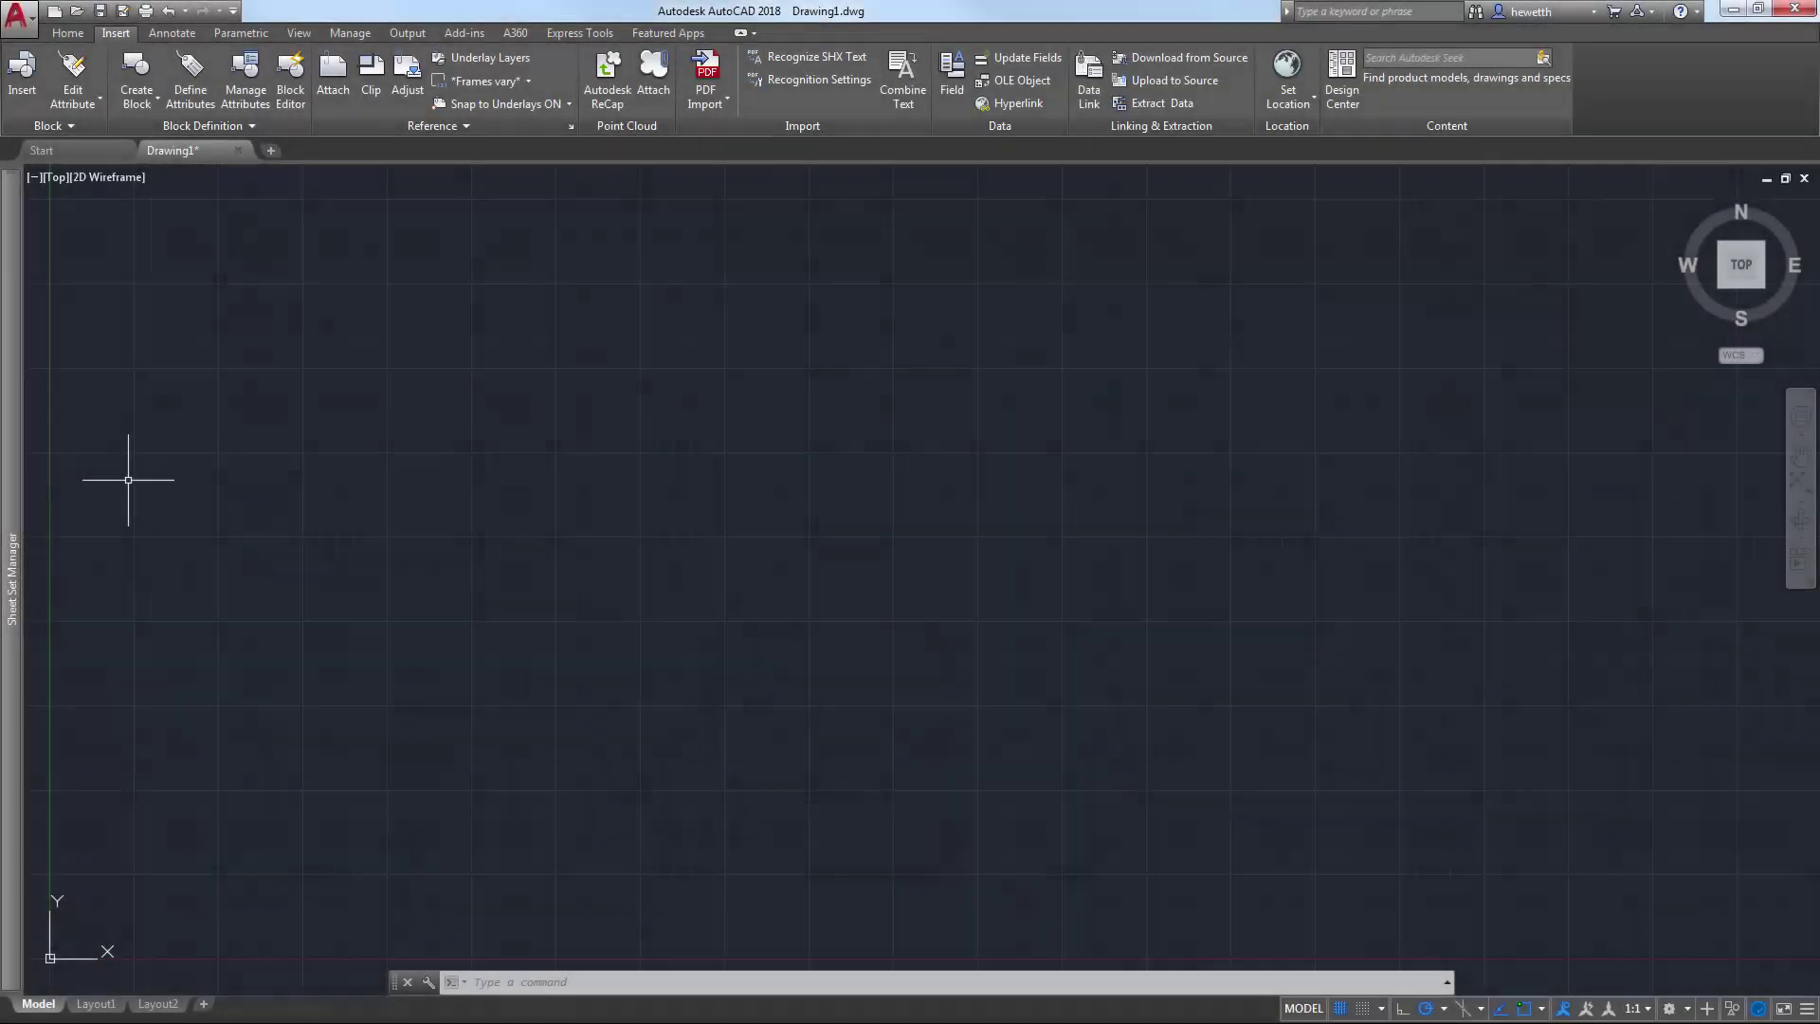
Step: Open the External References sheet from the sheet set and start a new drawing from the acad.dwt template
mouse_move(21, 455)
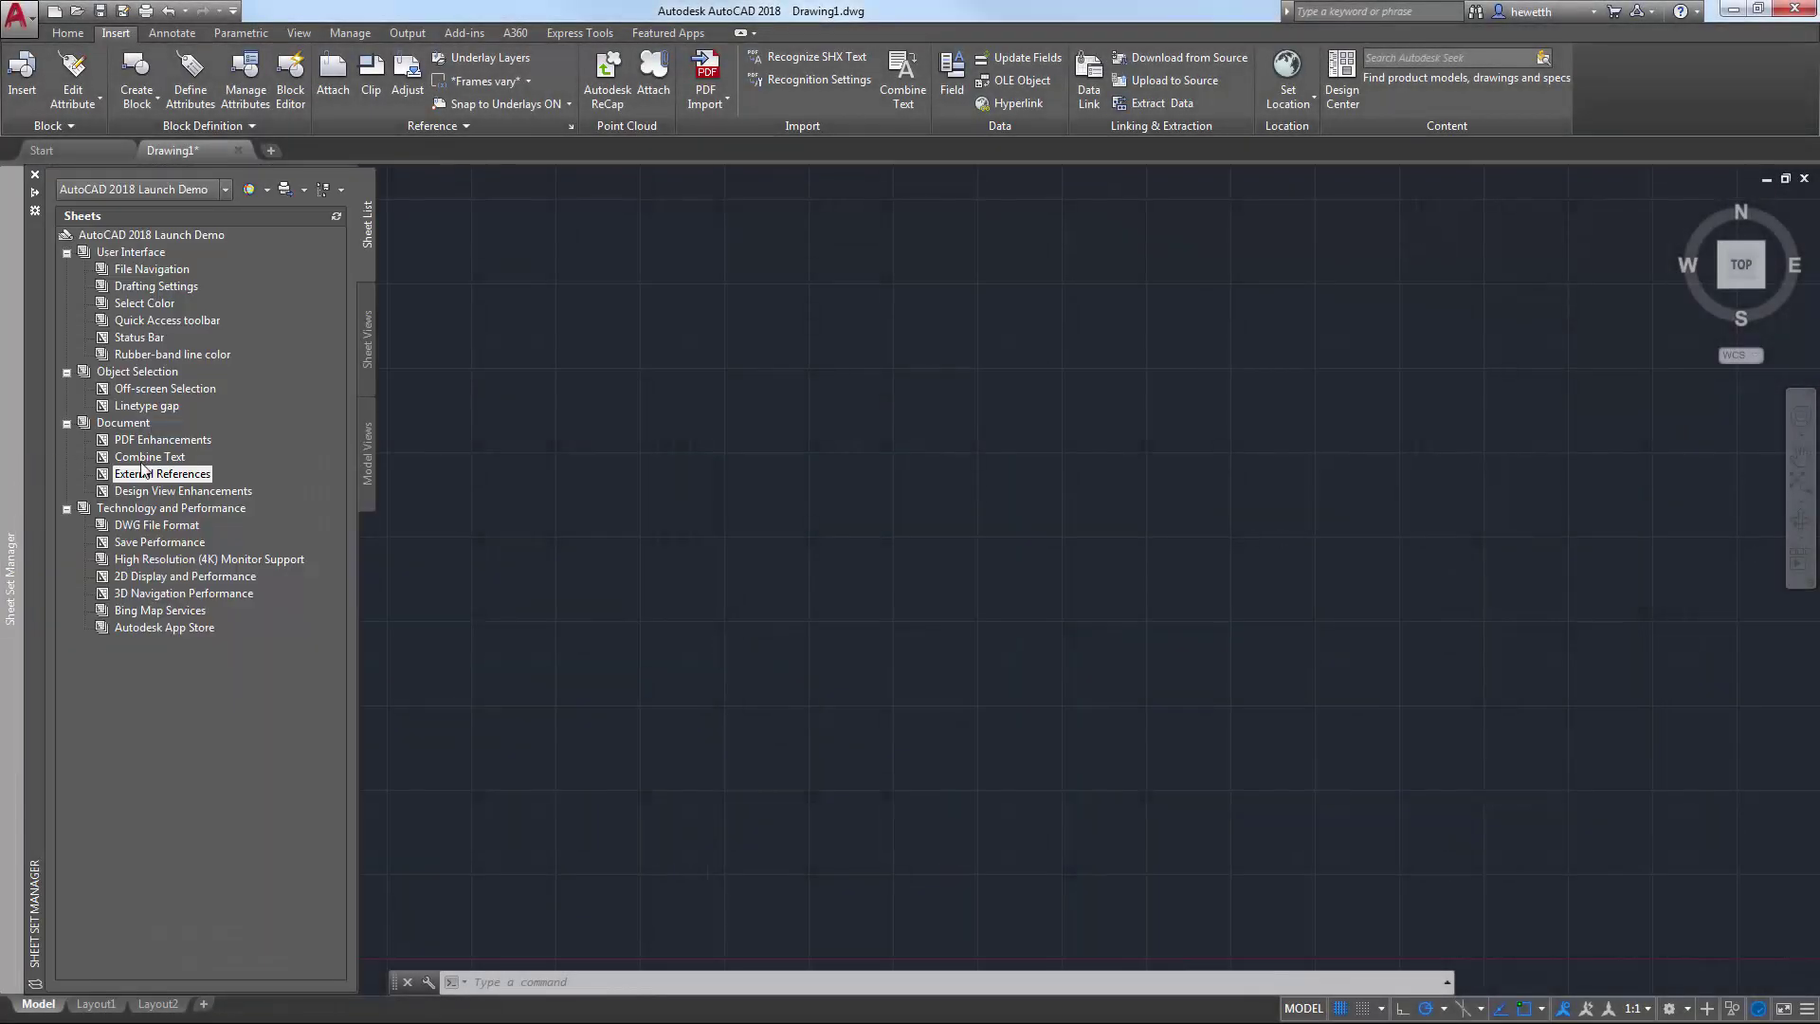
double_click(173, 476)
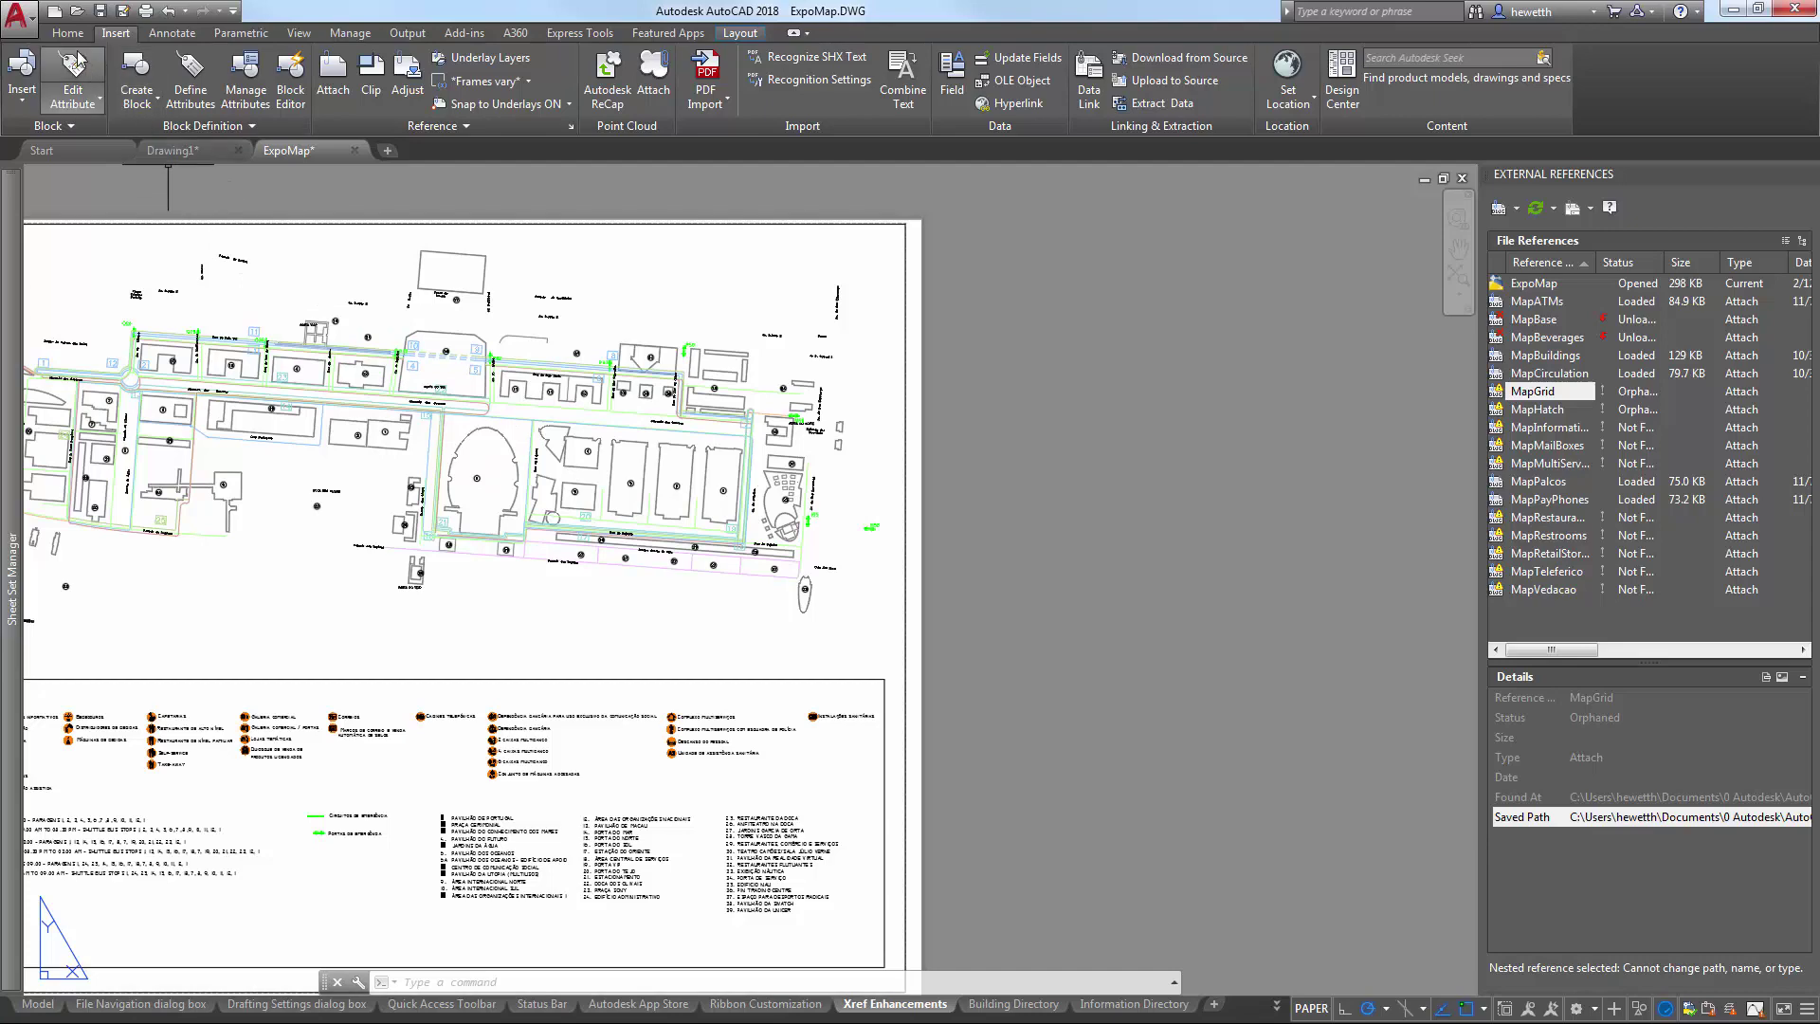
left_click(54, 13)
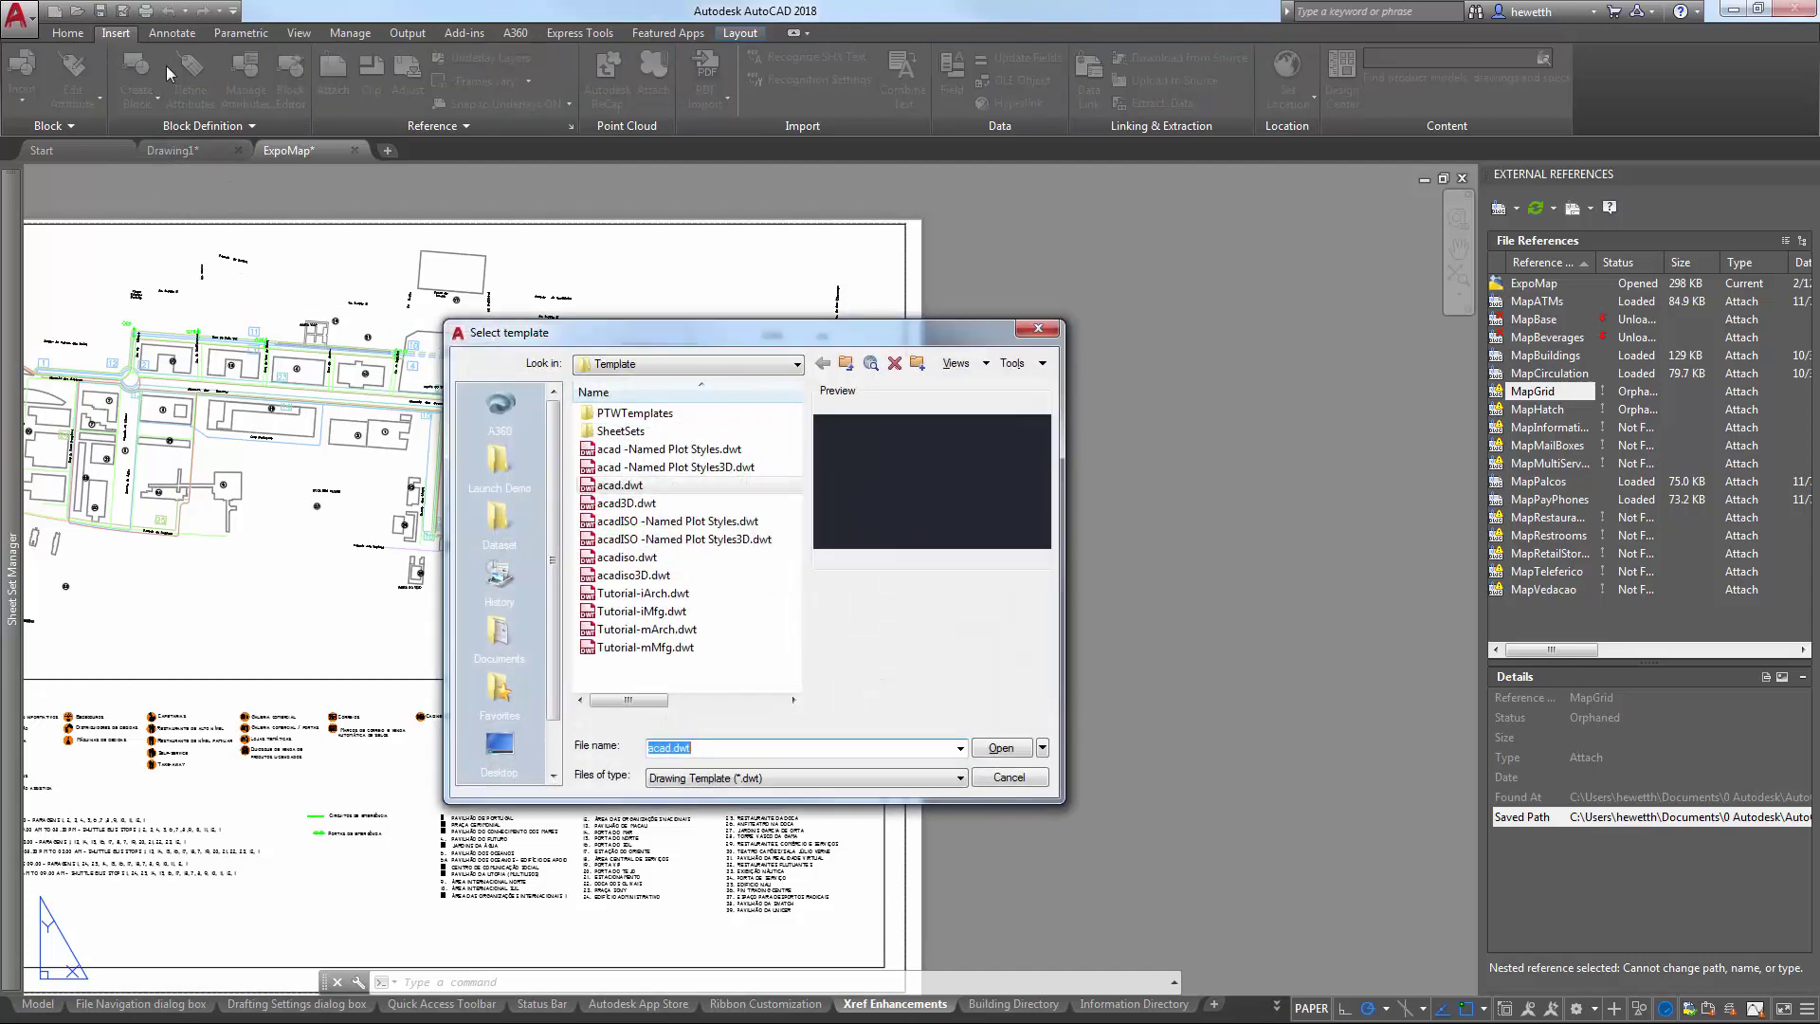
double_click(648, 483)
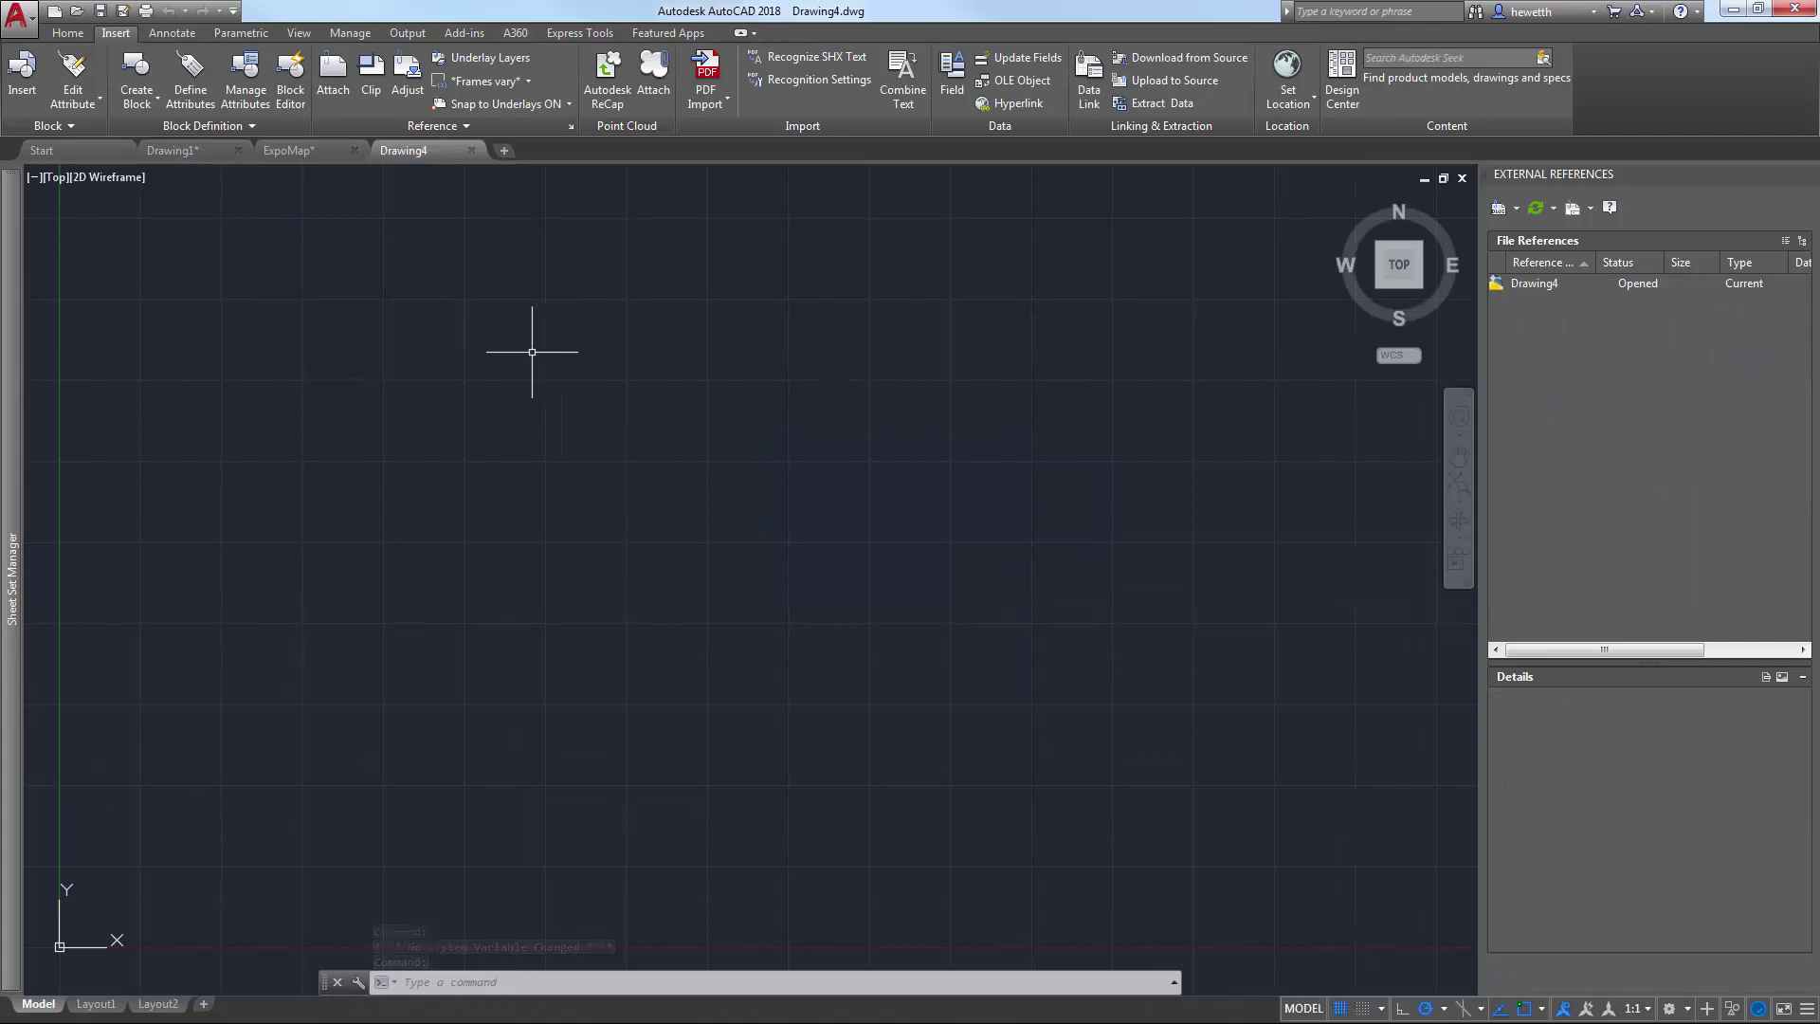
Step: Attach PB-BASE.dwg from the Dataset folder as an external reference with the relative path type
left_click(334, 81)
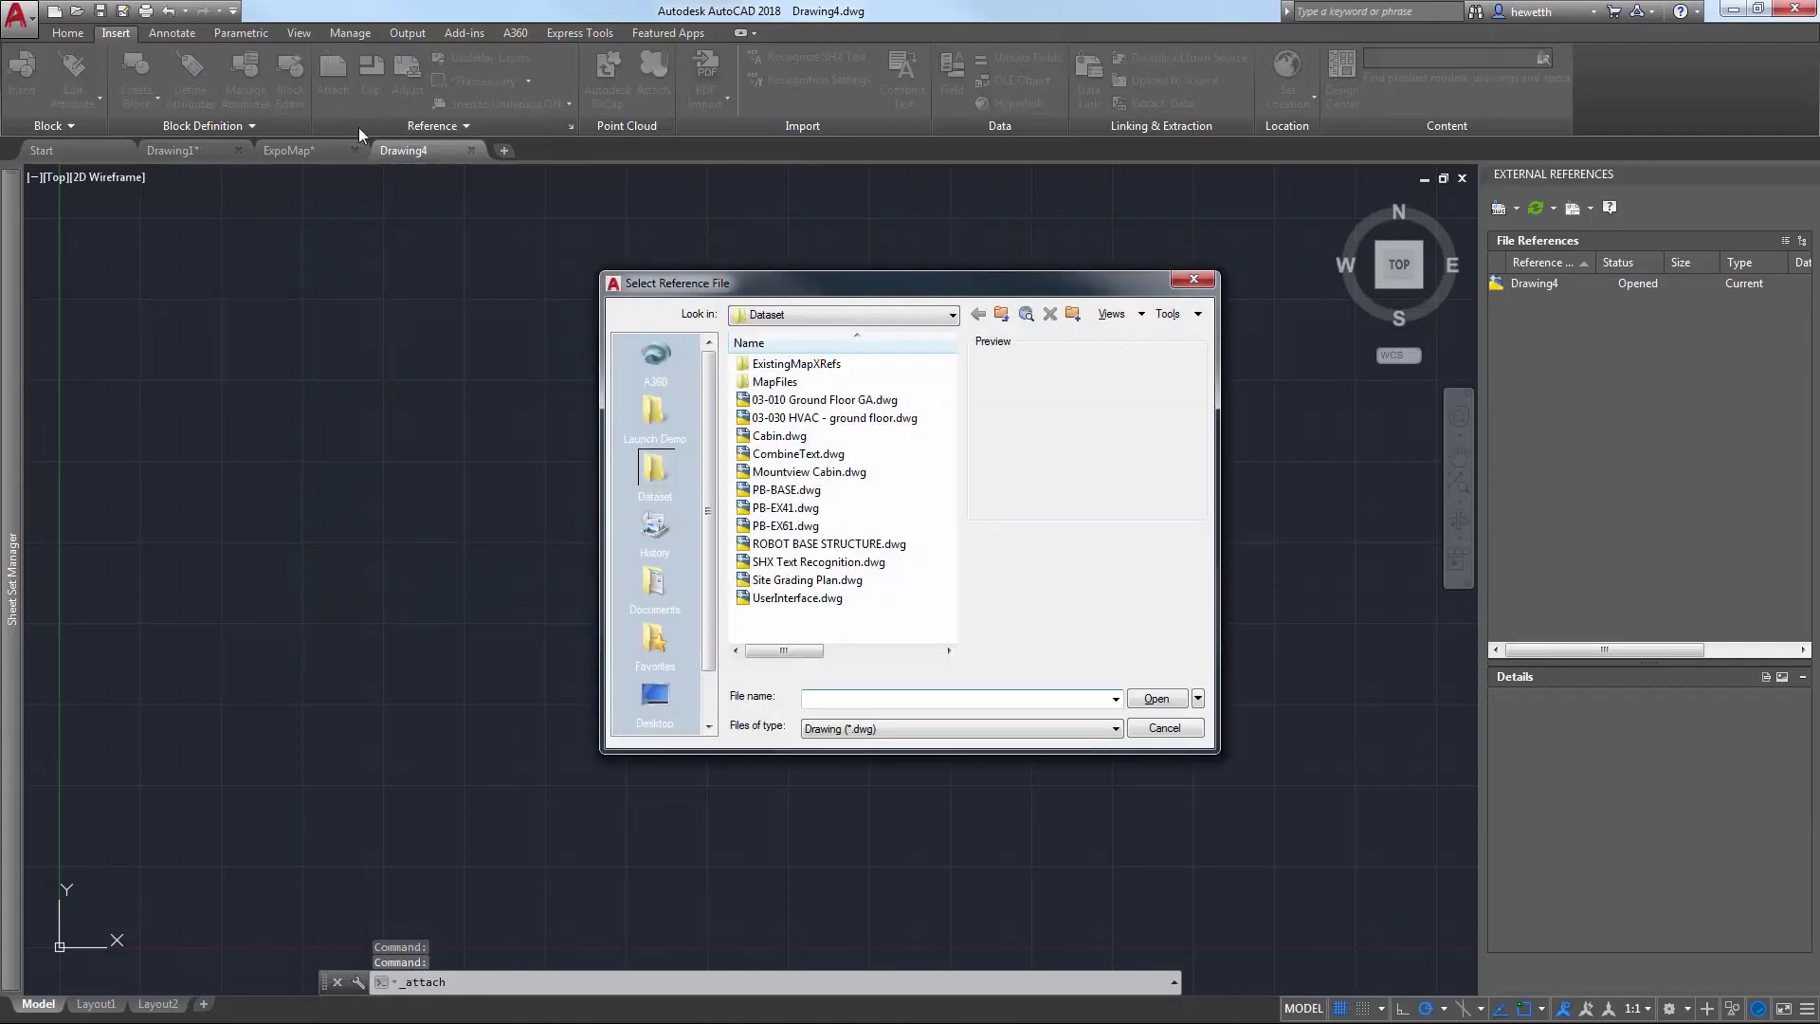
double_click(782, 491)
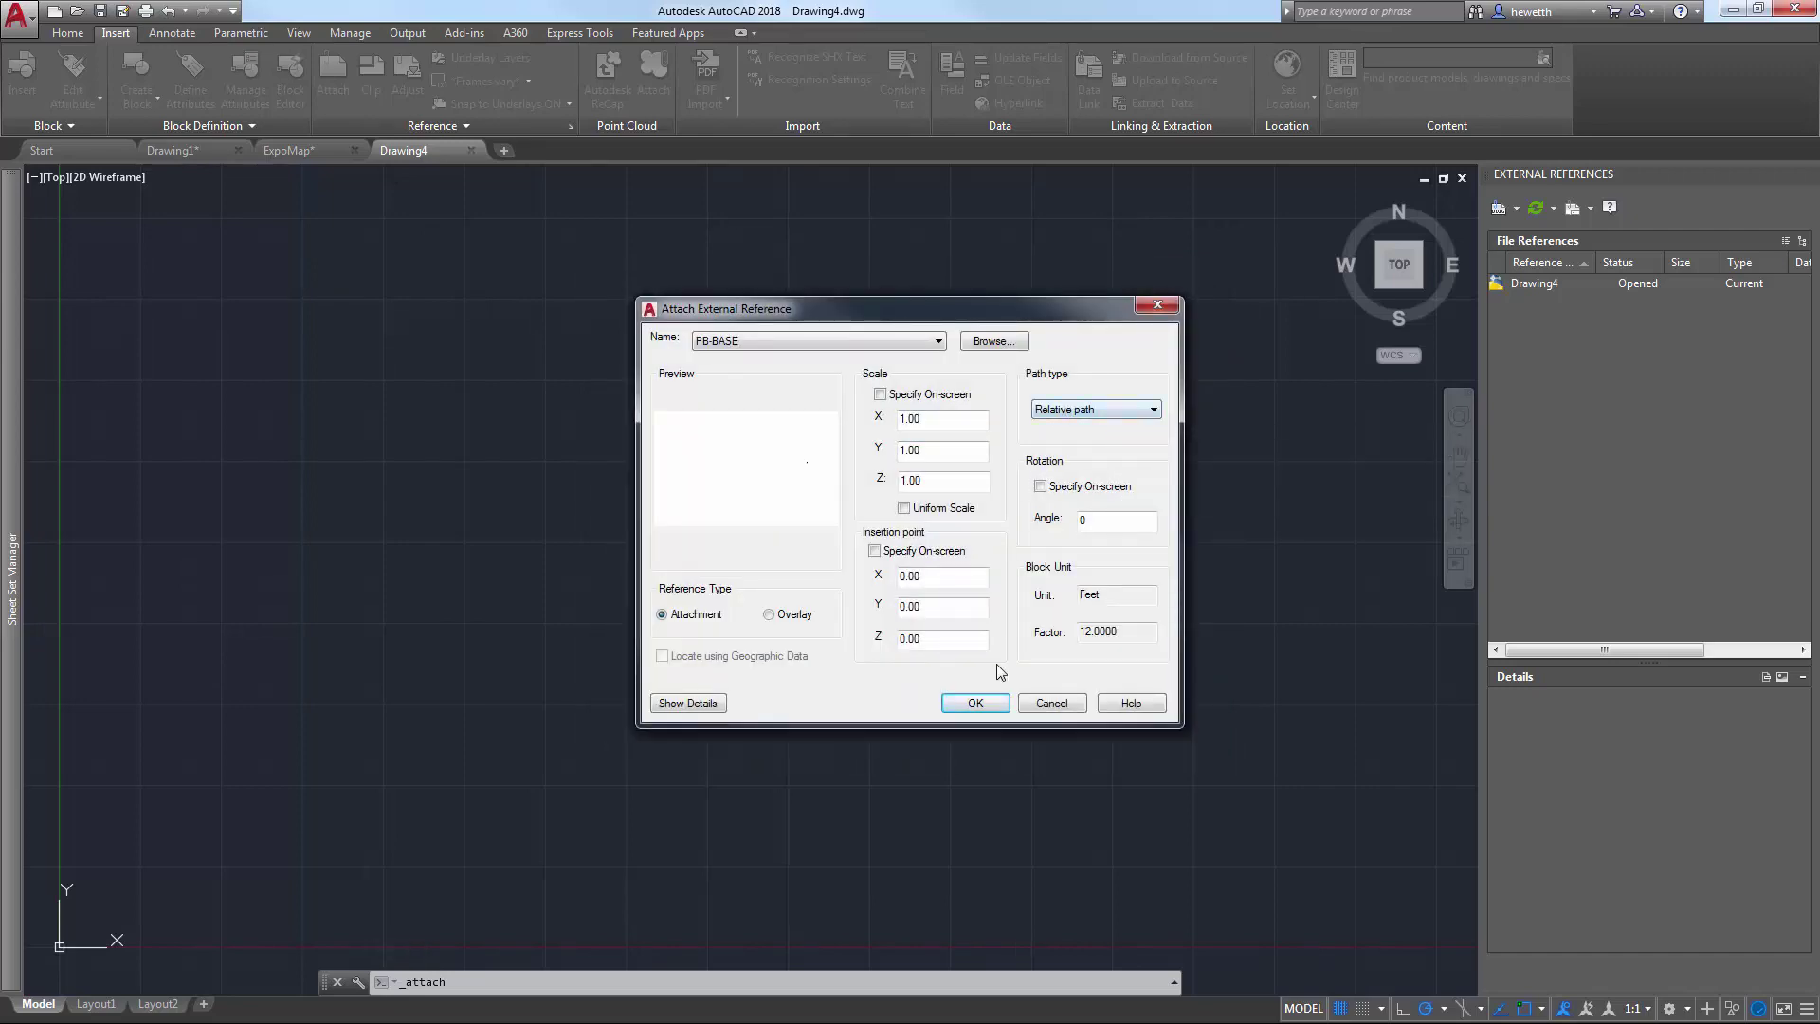
left_click(981, 702)
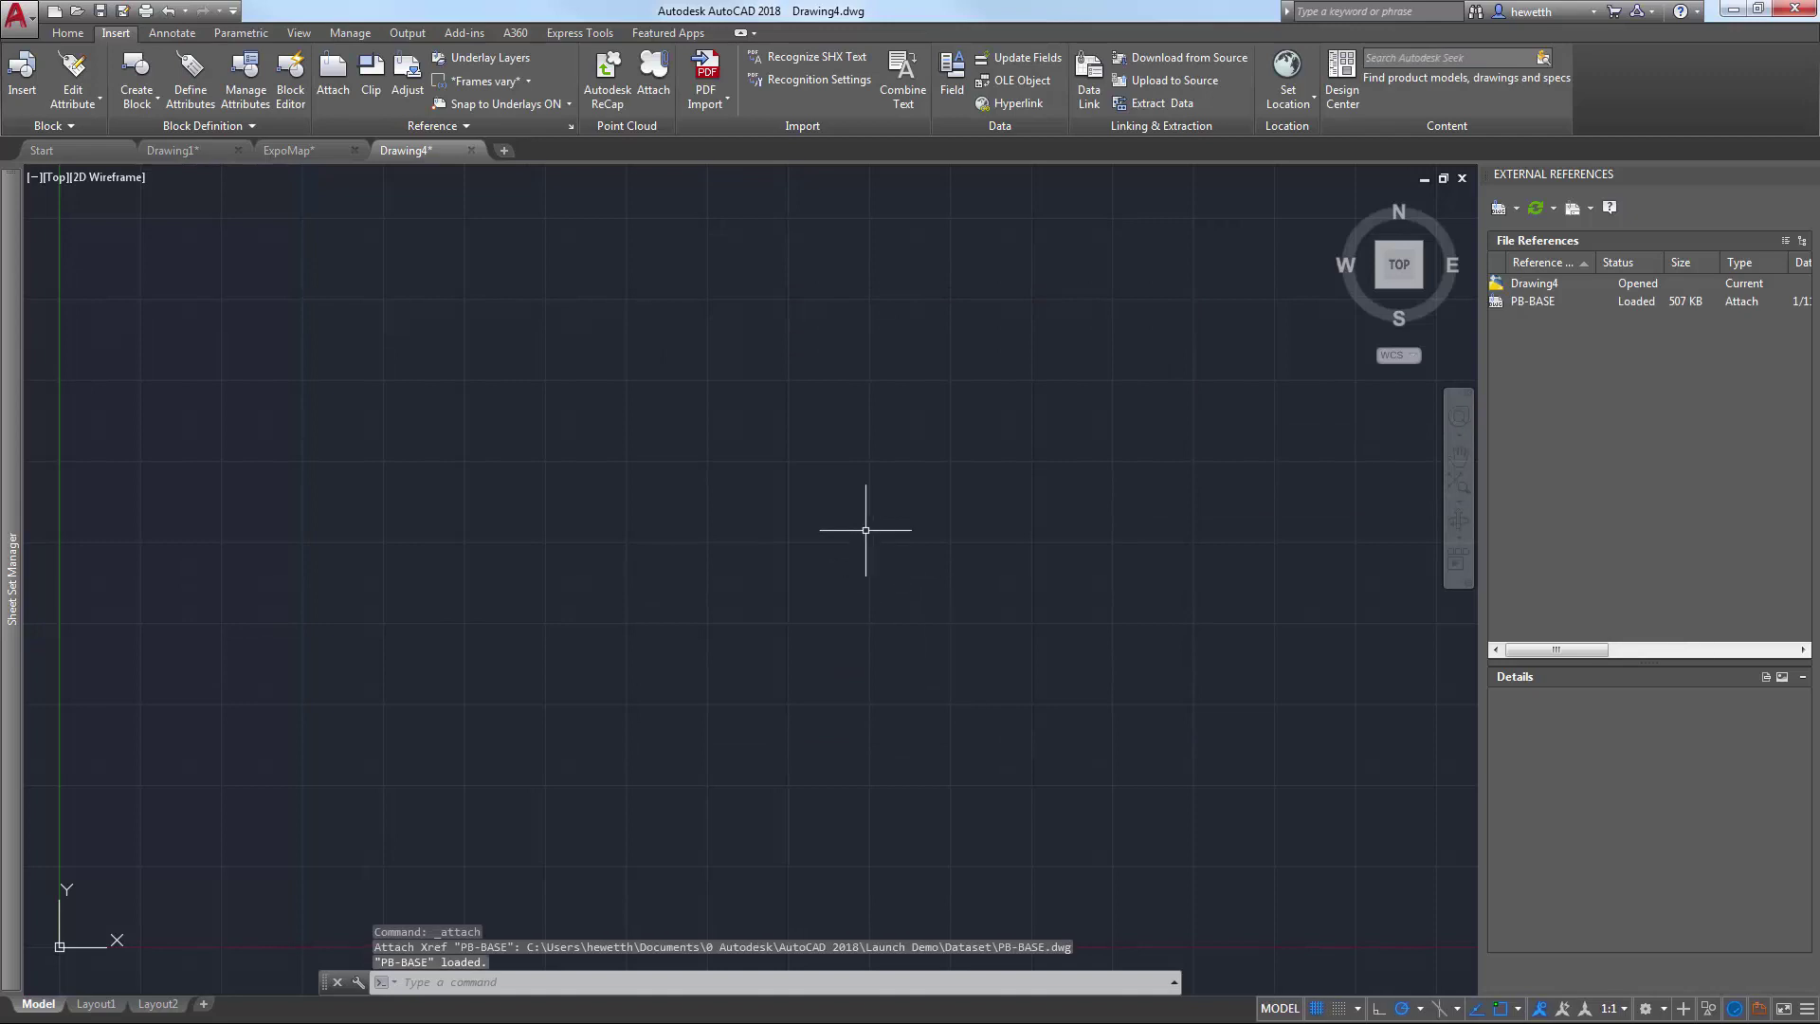
middle_click(866, 528)
Step: Run REFPATHTYPE and accept the value 1
type("ref")
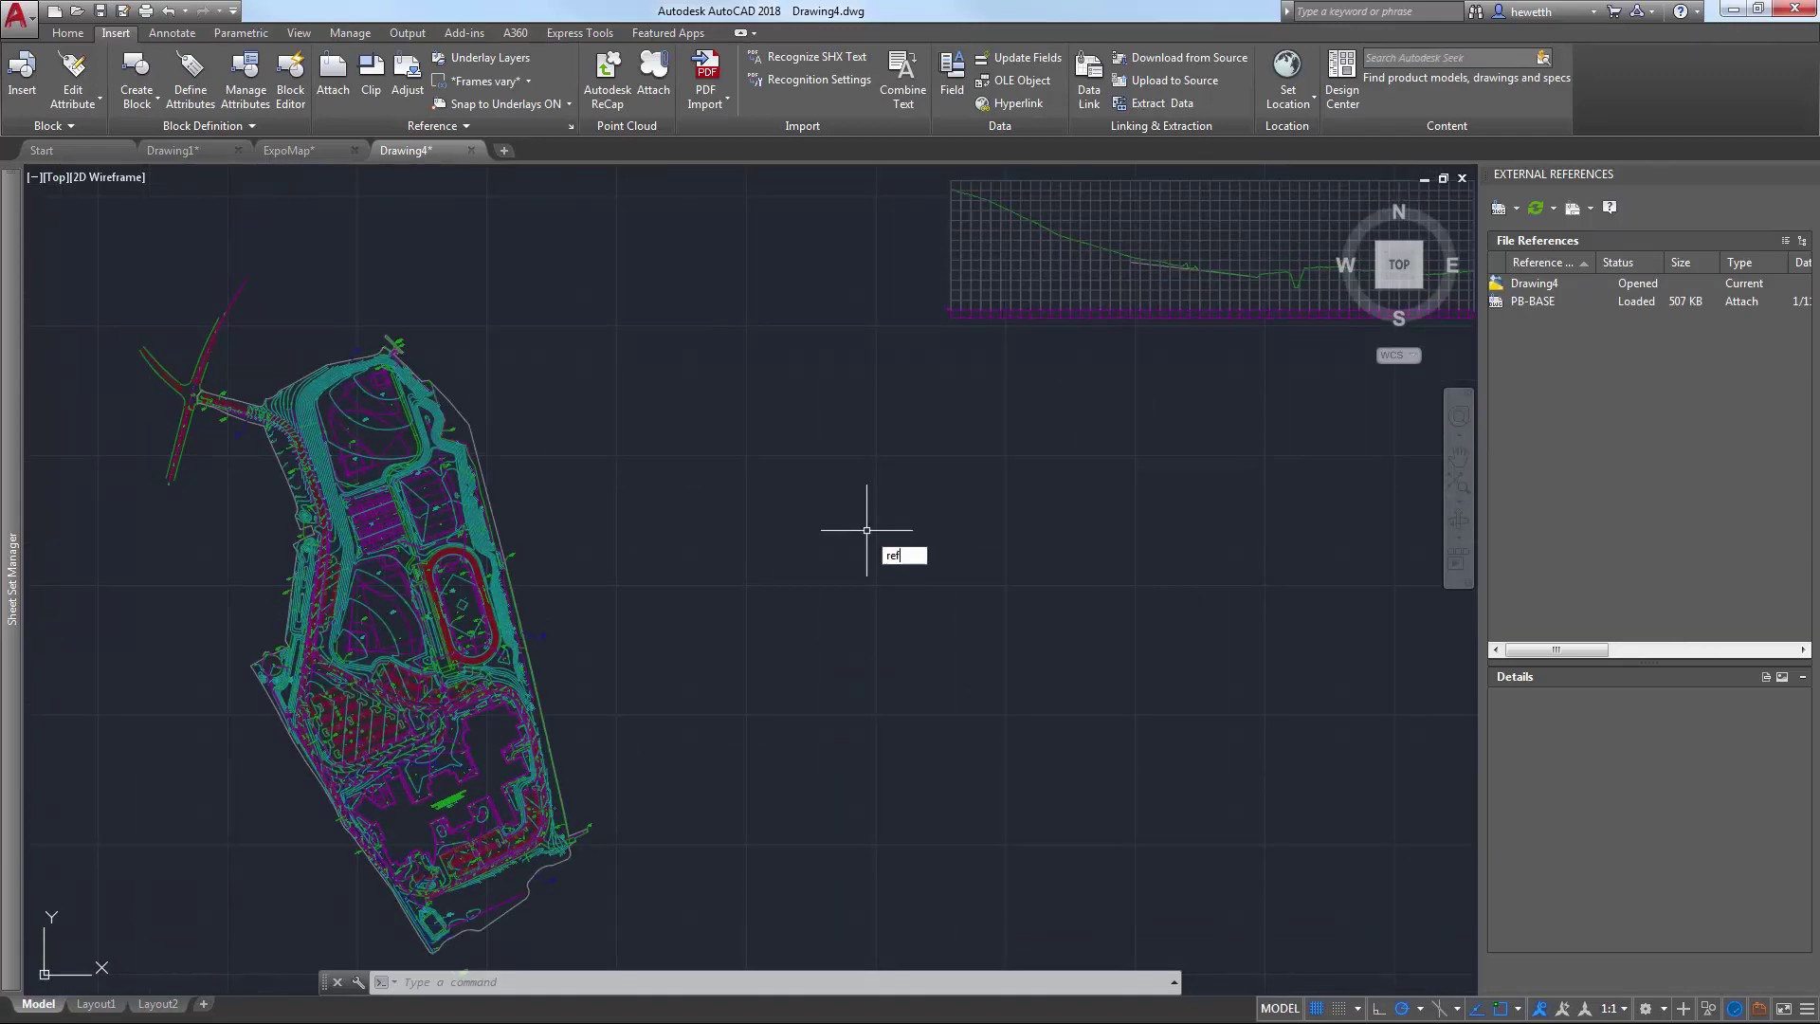
key("Return")
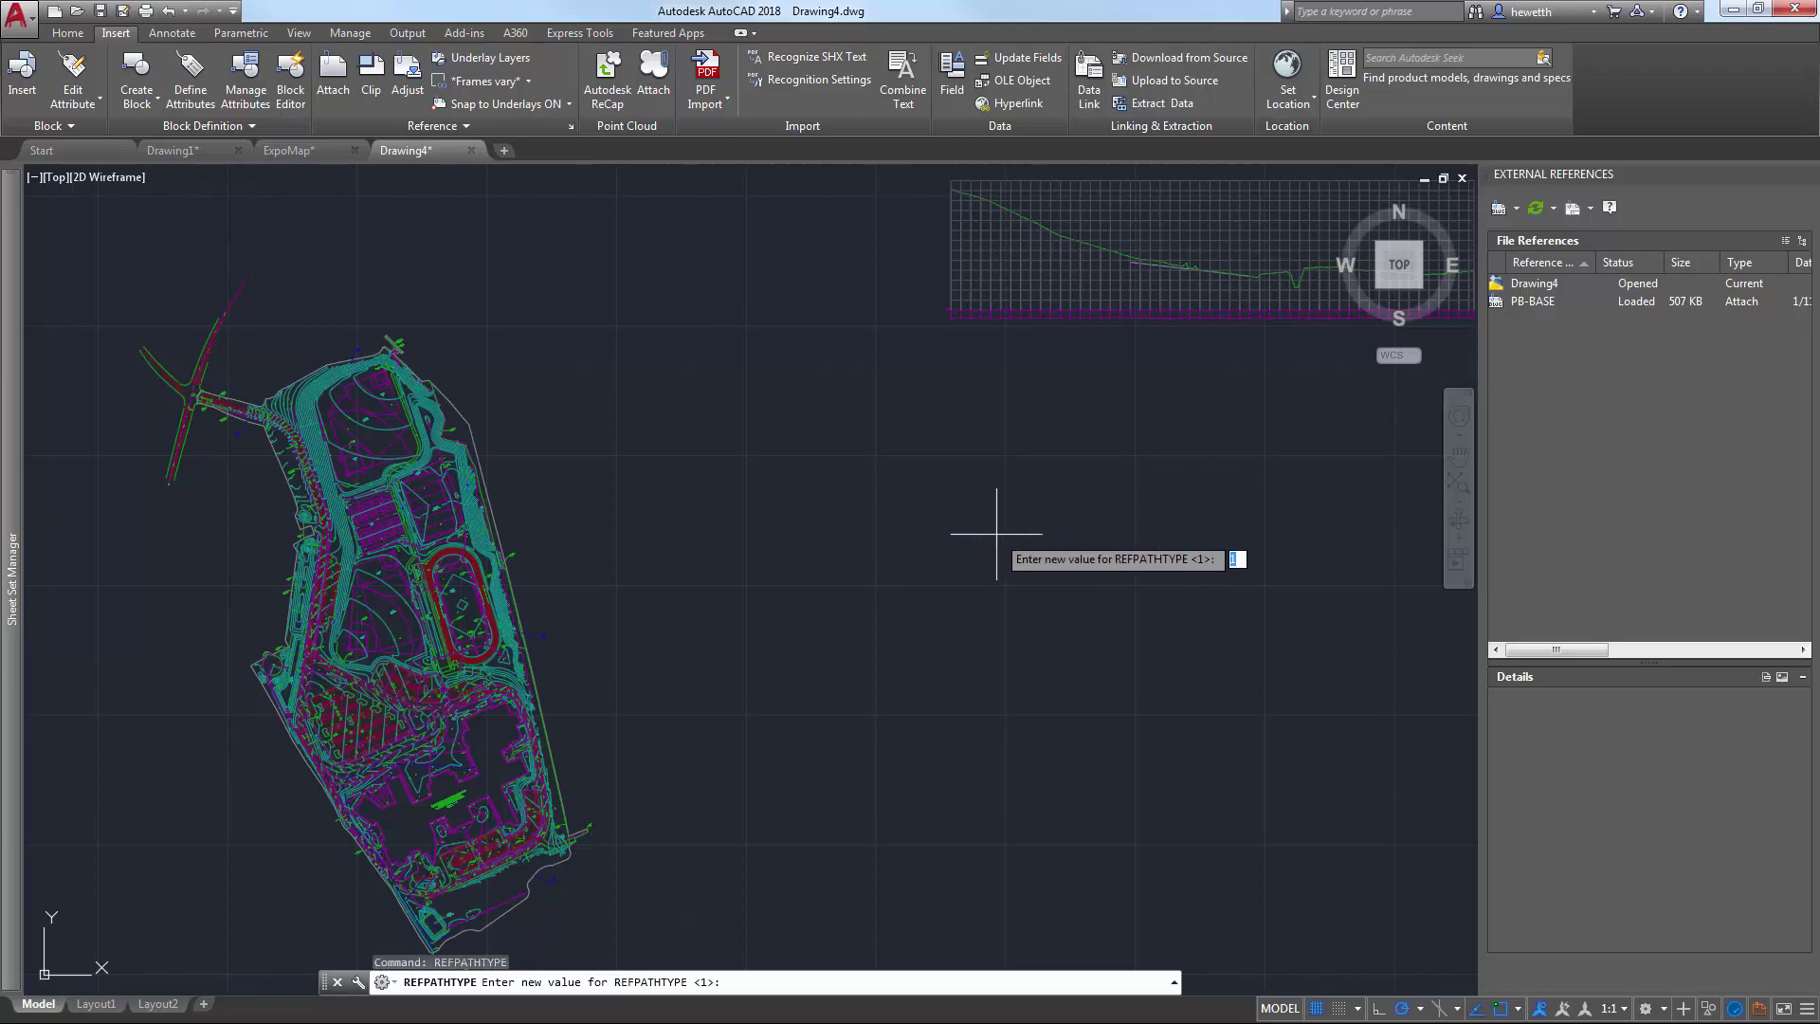
key("Return")
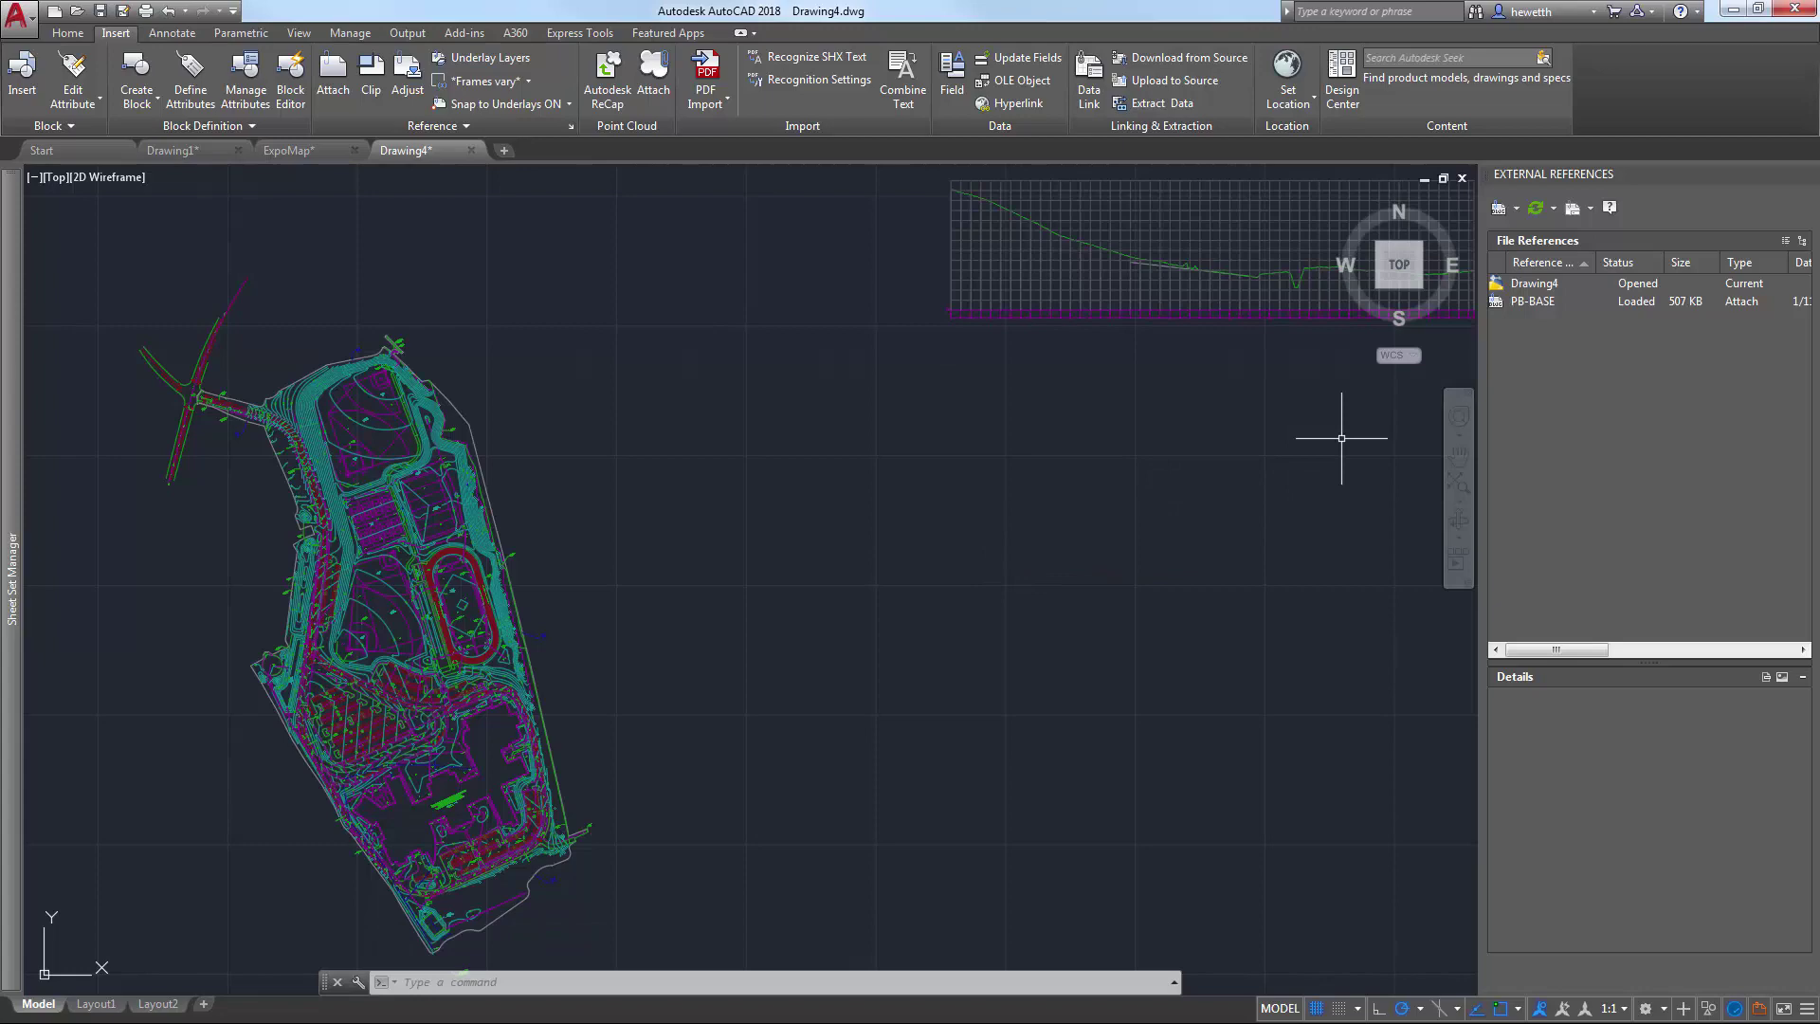
Step: Examine the PB-BASE reference's details and widen the external references list to show its saved path
left_click(1547, 302)
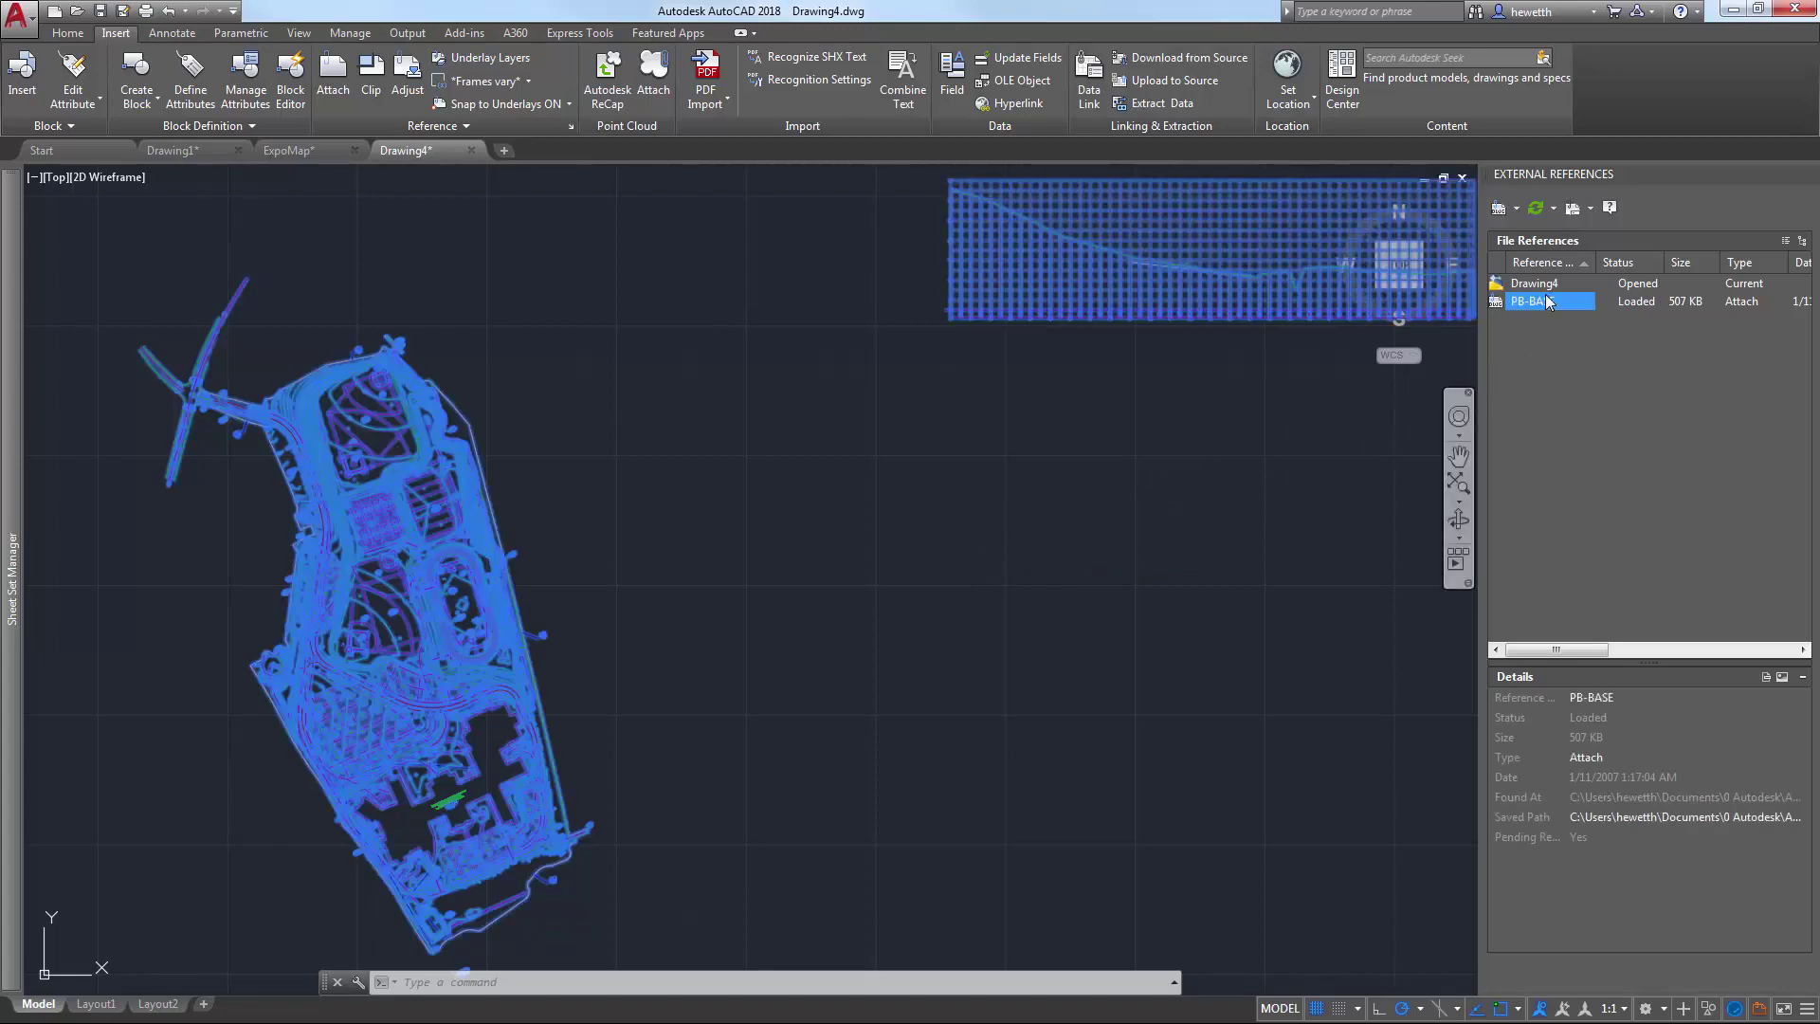
mouse_move(1547, 302)
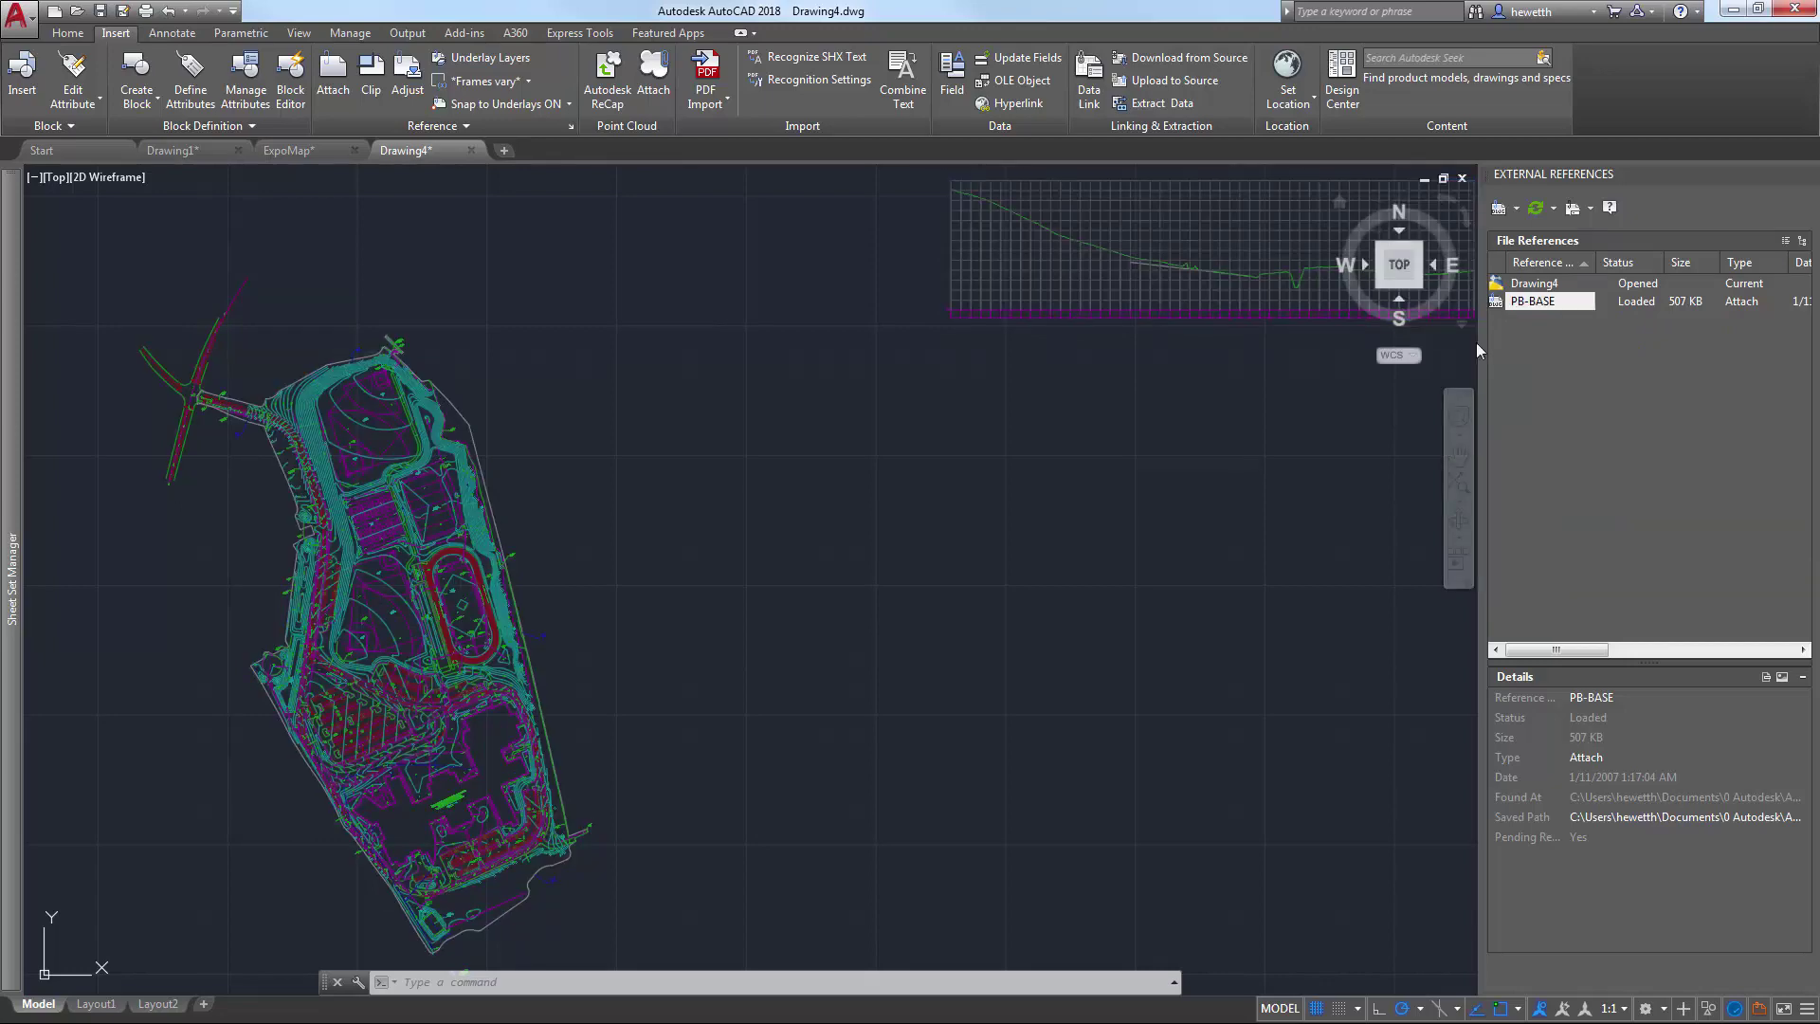
left_click_drag(1478, 340, 1292, 355)
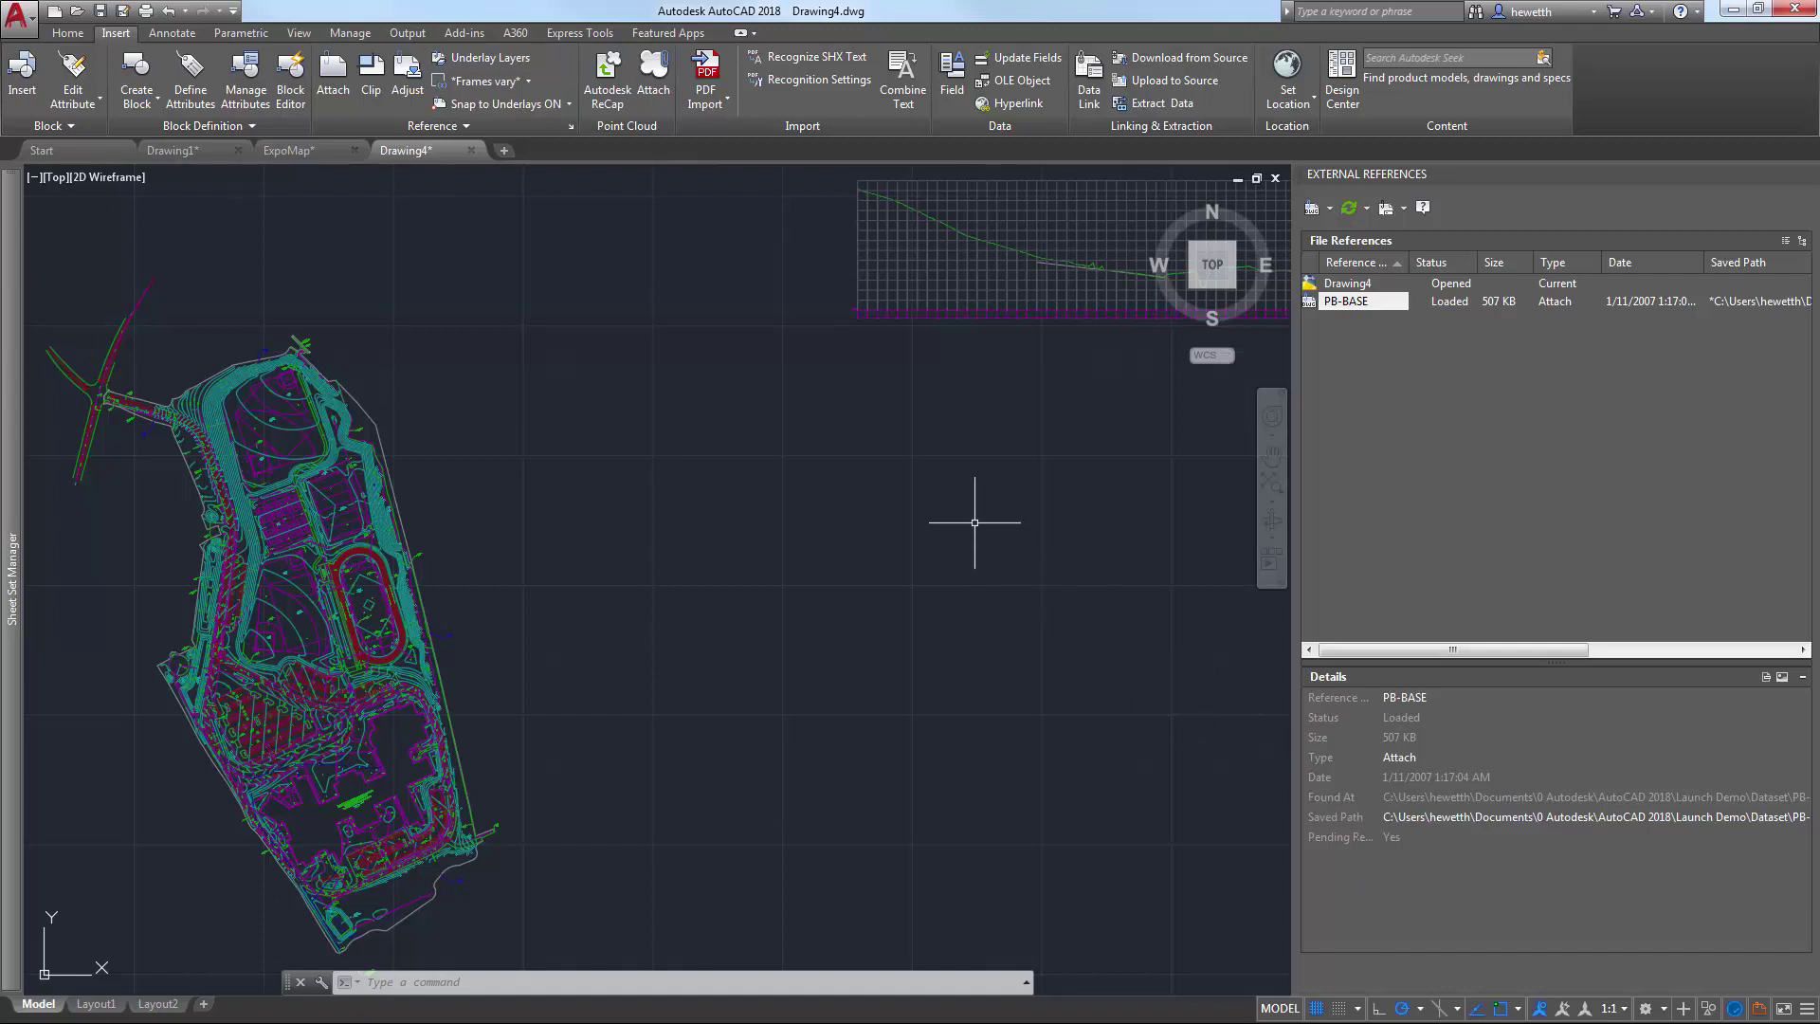
Step: Save the drawing as Drawing4.dwg in the Launch Demo folder, and close it after checking PB-BASE's saved path
left_click(122, 10)
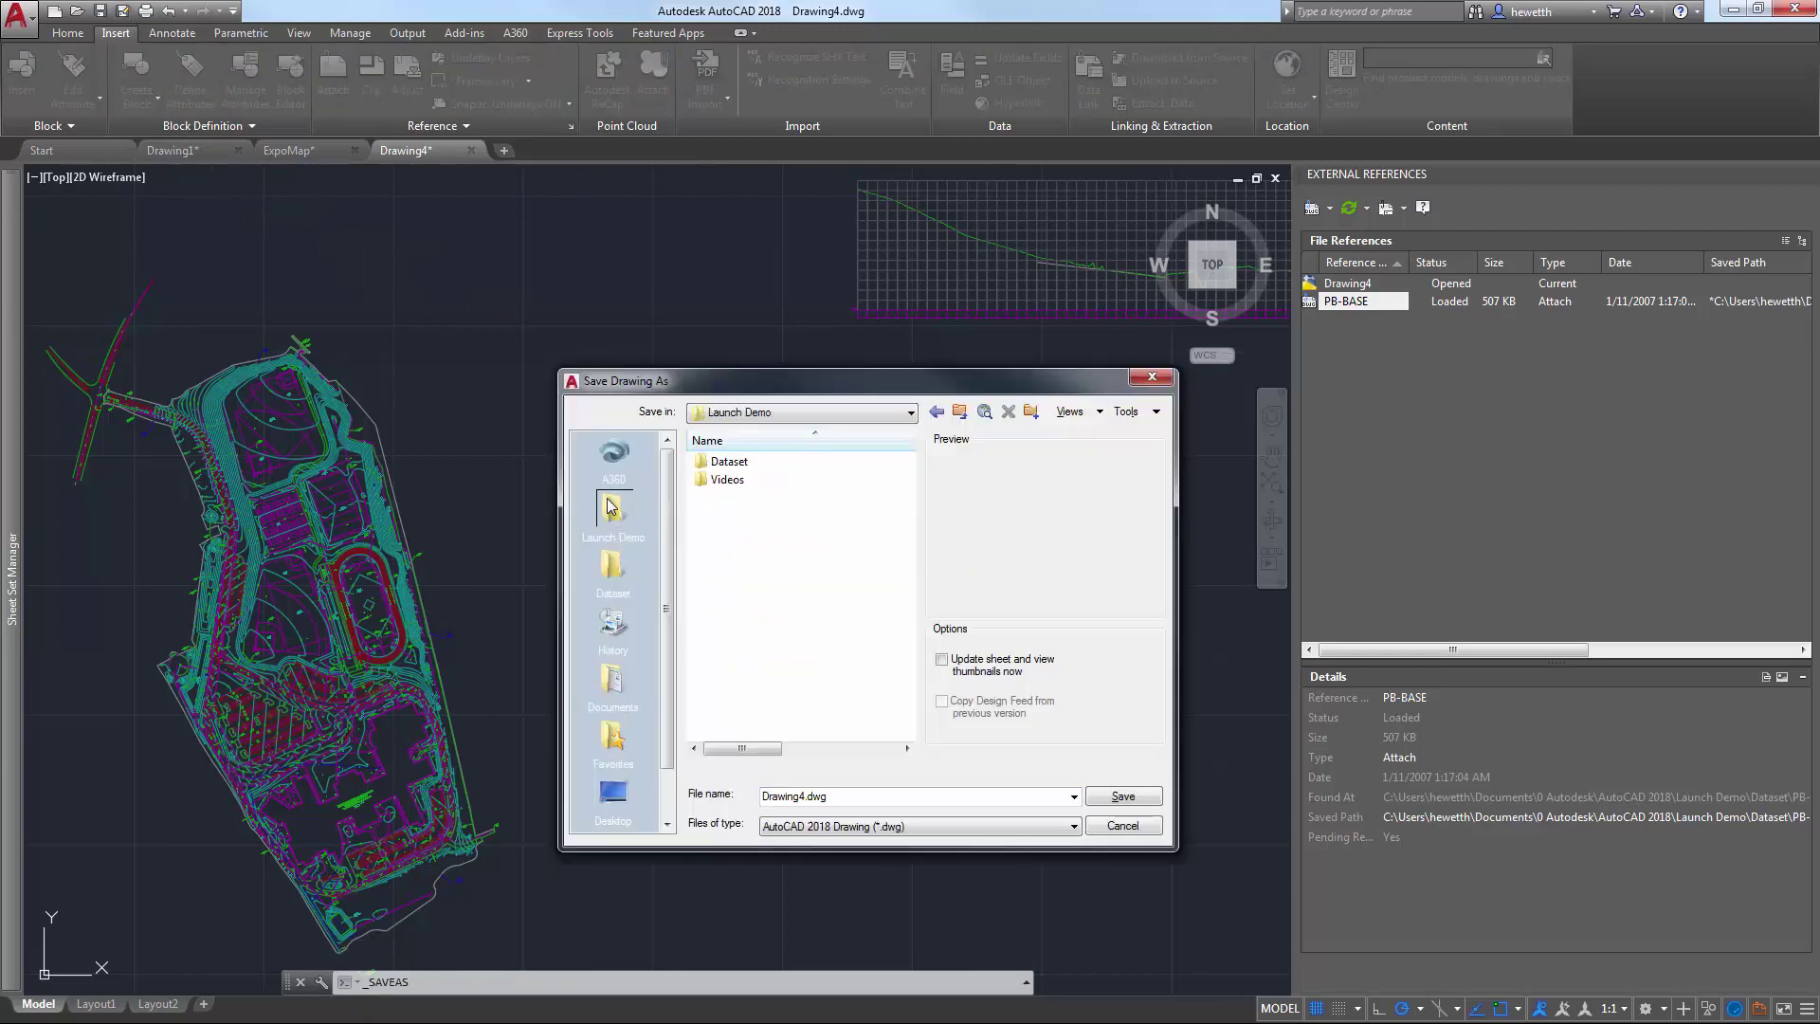
left_click(1104, 801)
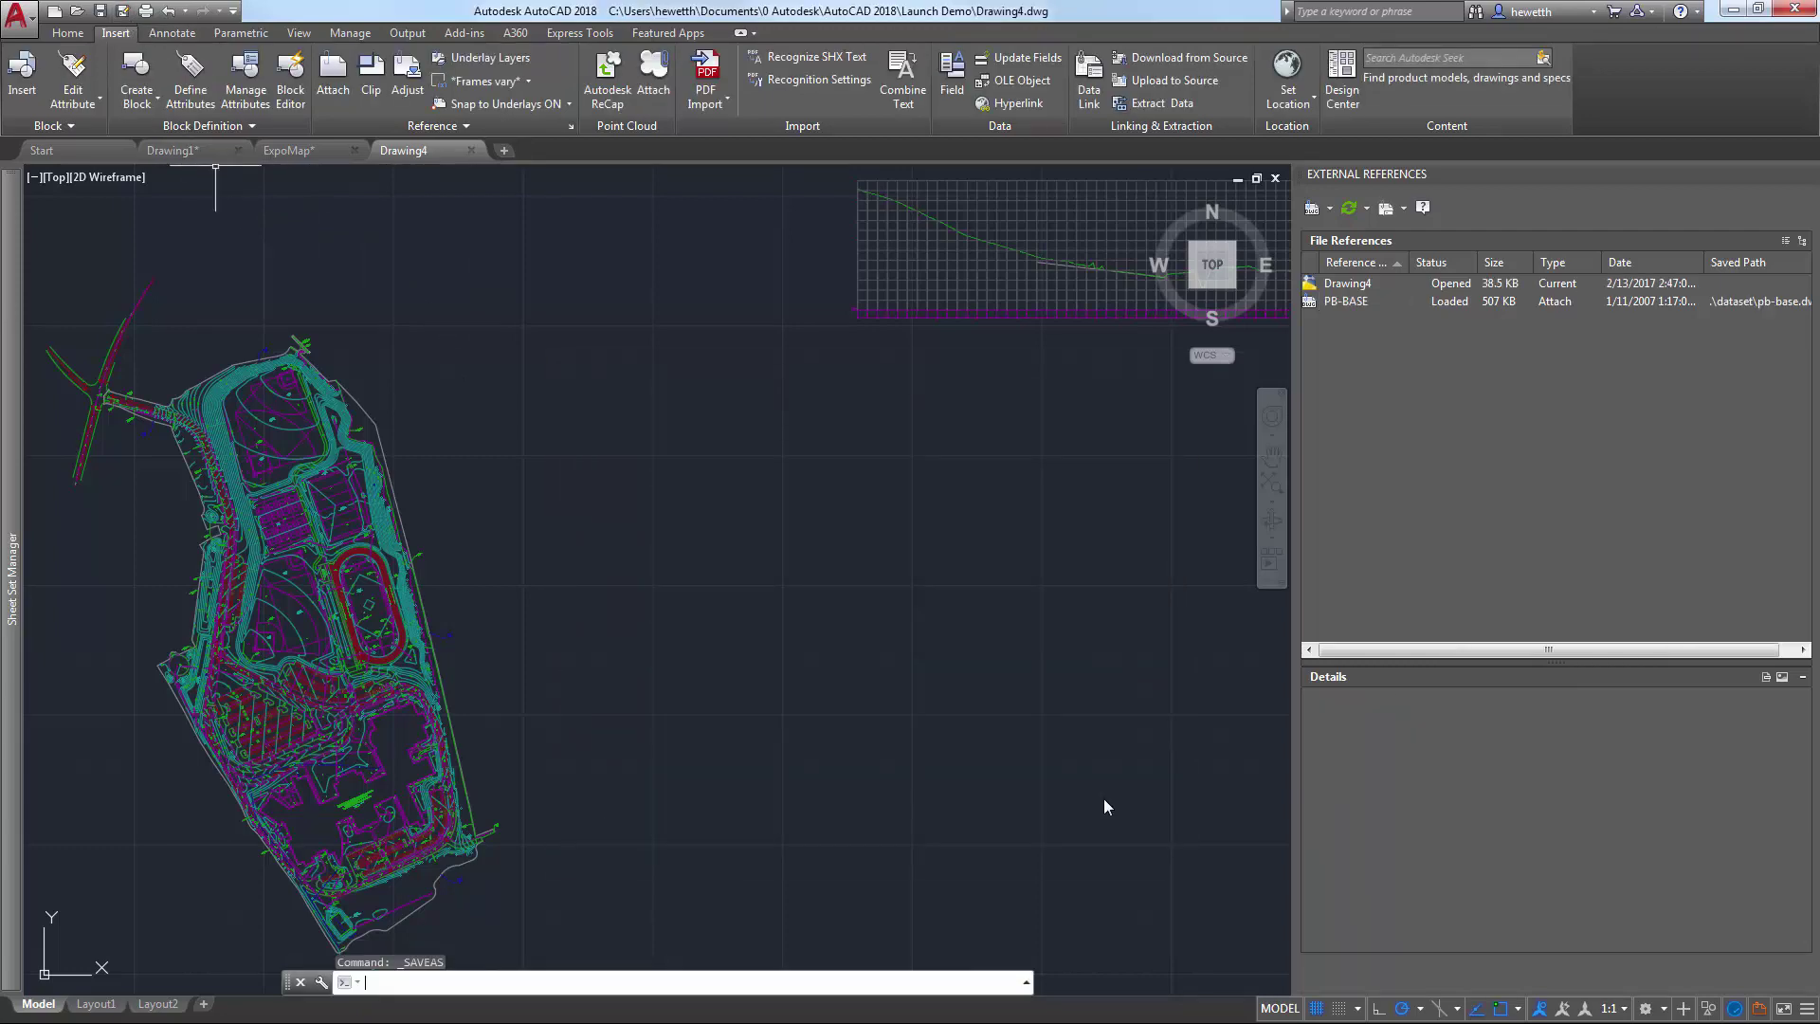
left_click(1345, 301)
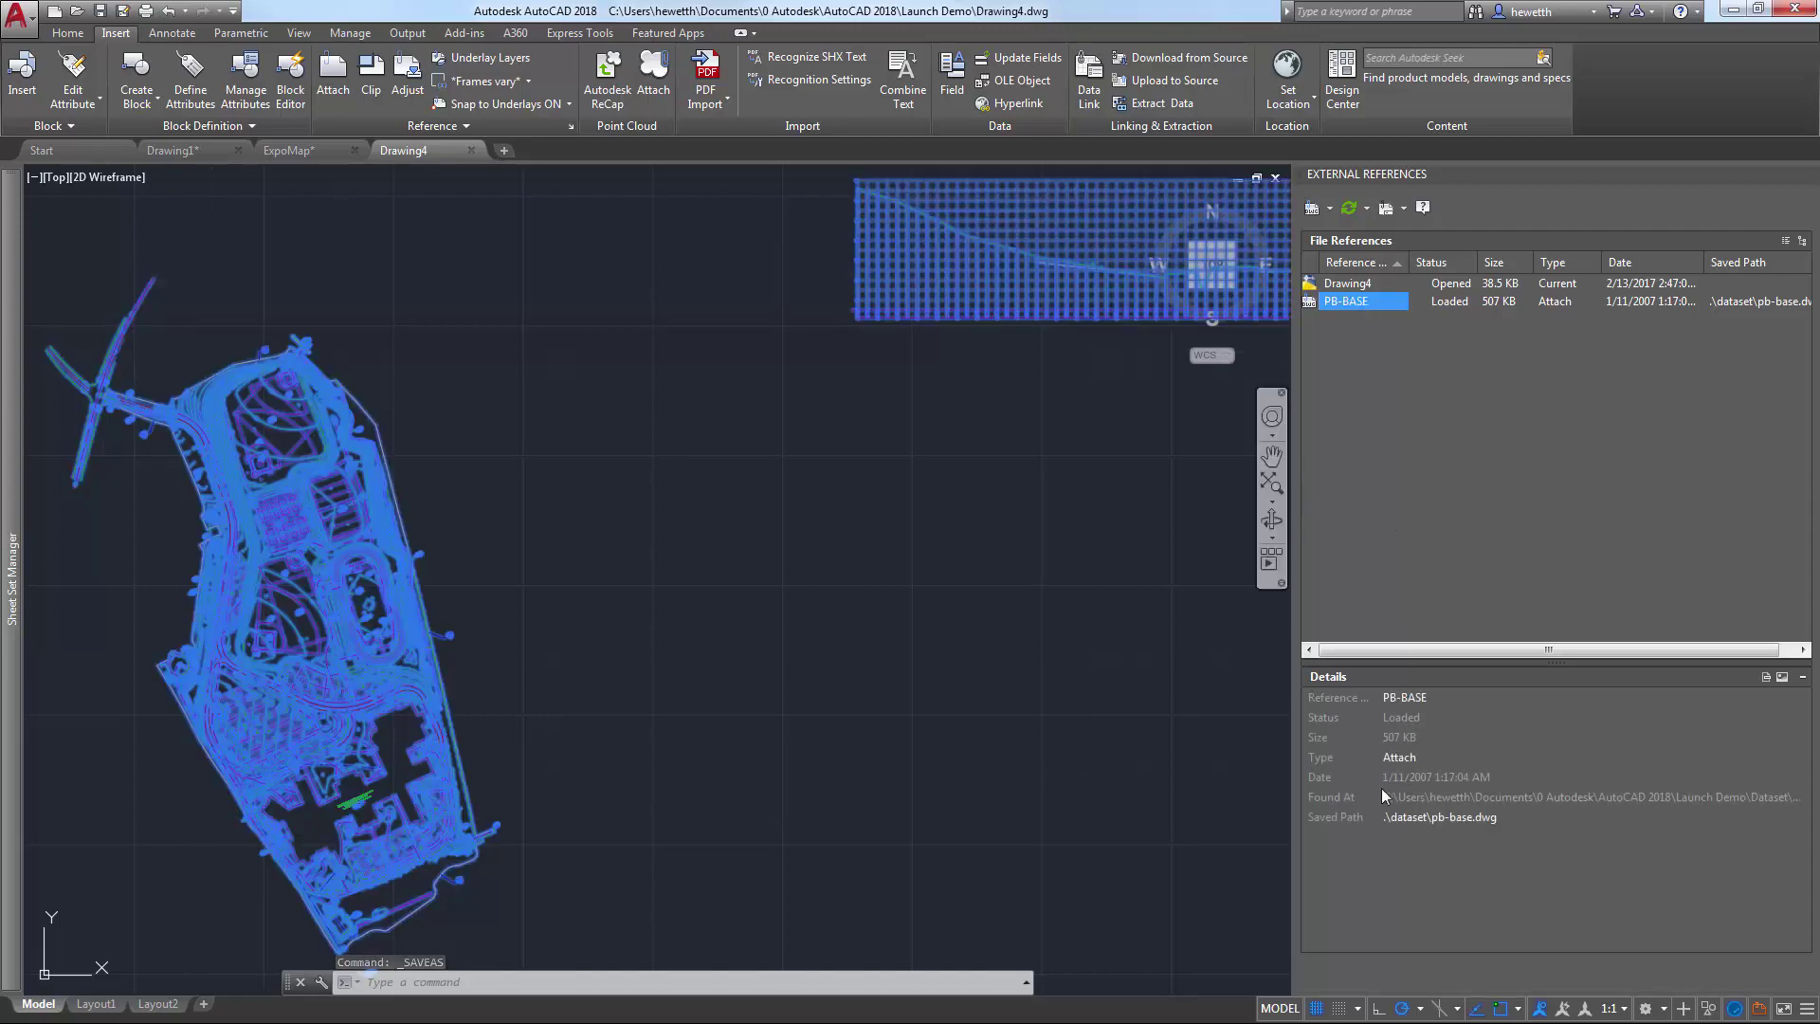
left_click(471, 150)
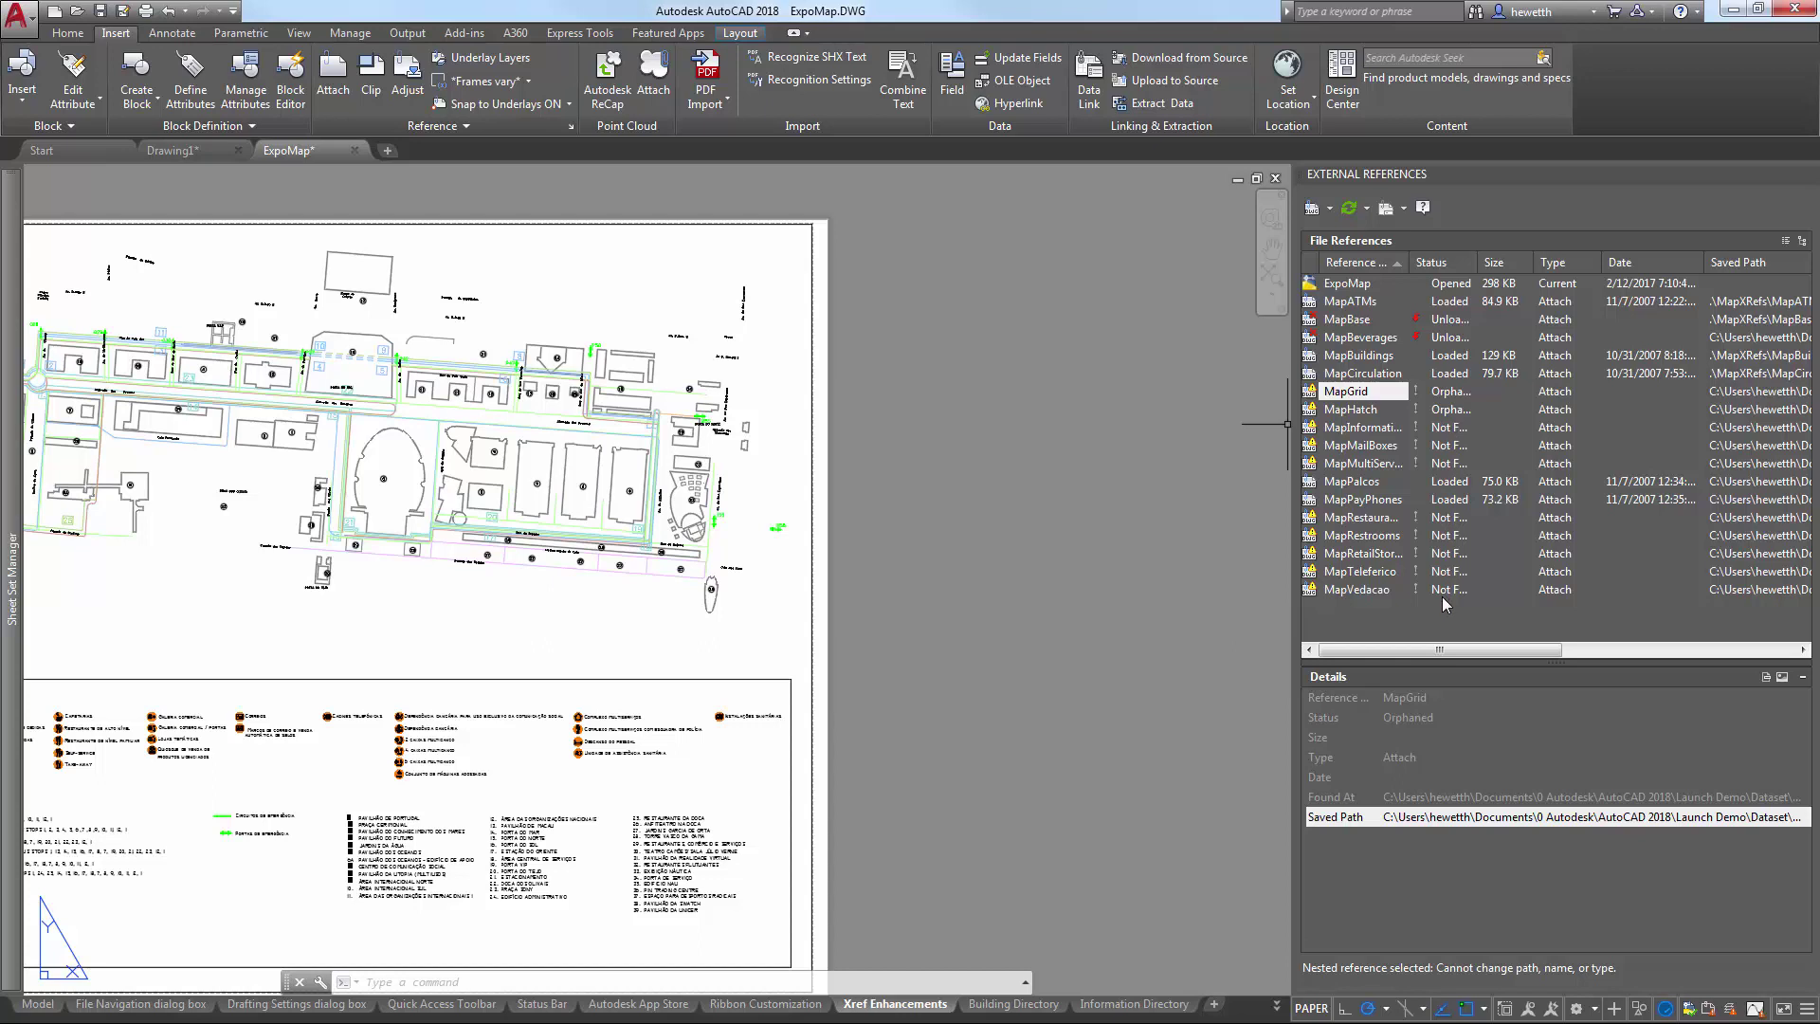
Step: Select a new path for the missing MapInformation reference in the ExistingMapXRefs folder and apply it to the other missing references
mouse_move(1443, 598)
right_click(1368, 434)
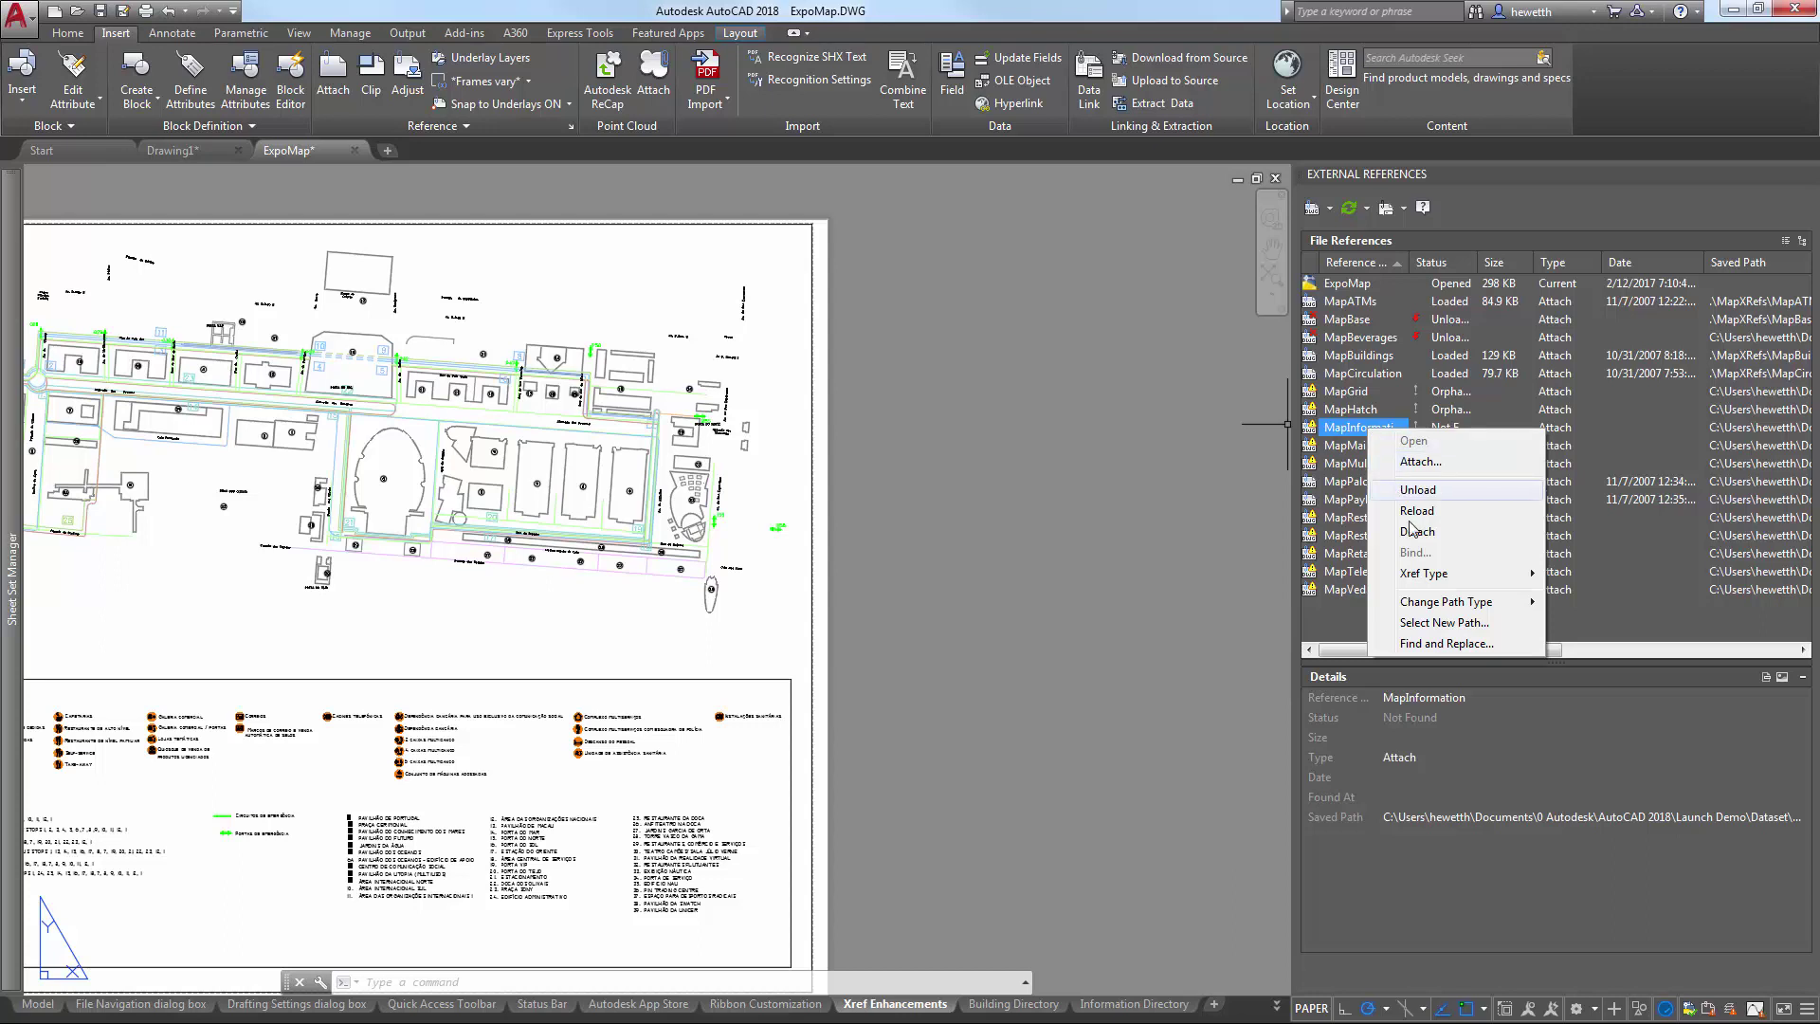
left_click(1444, 622)
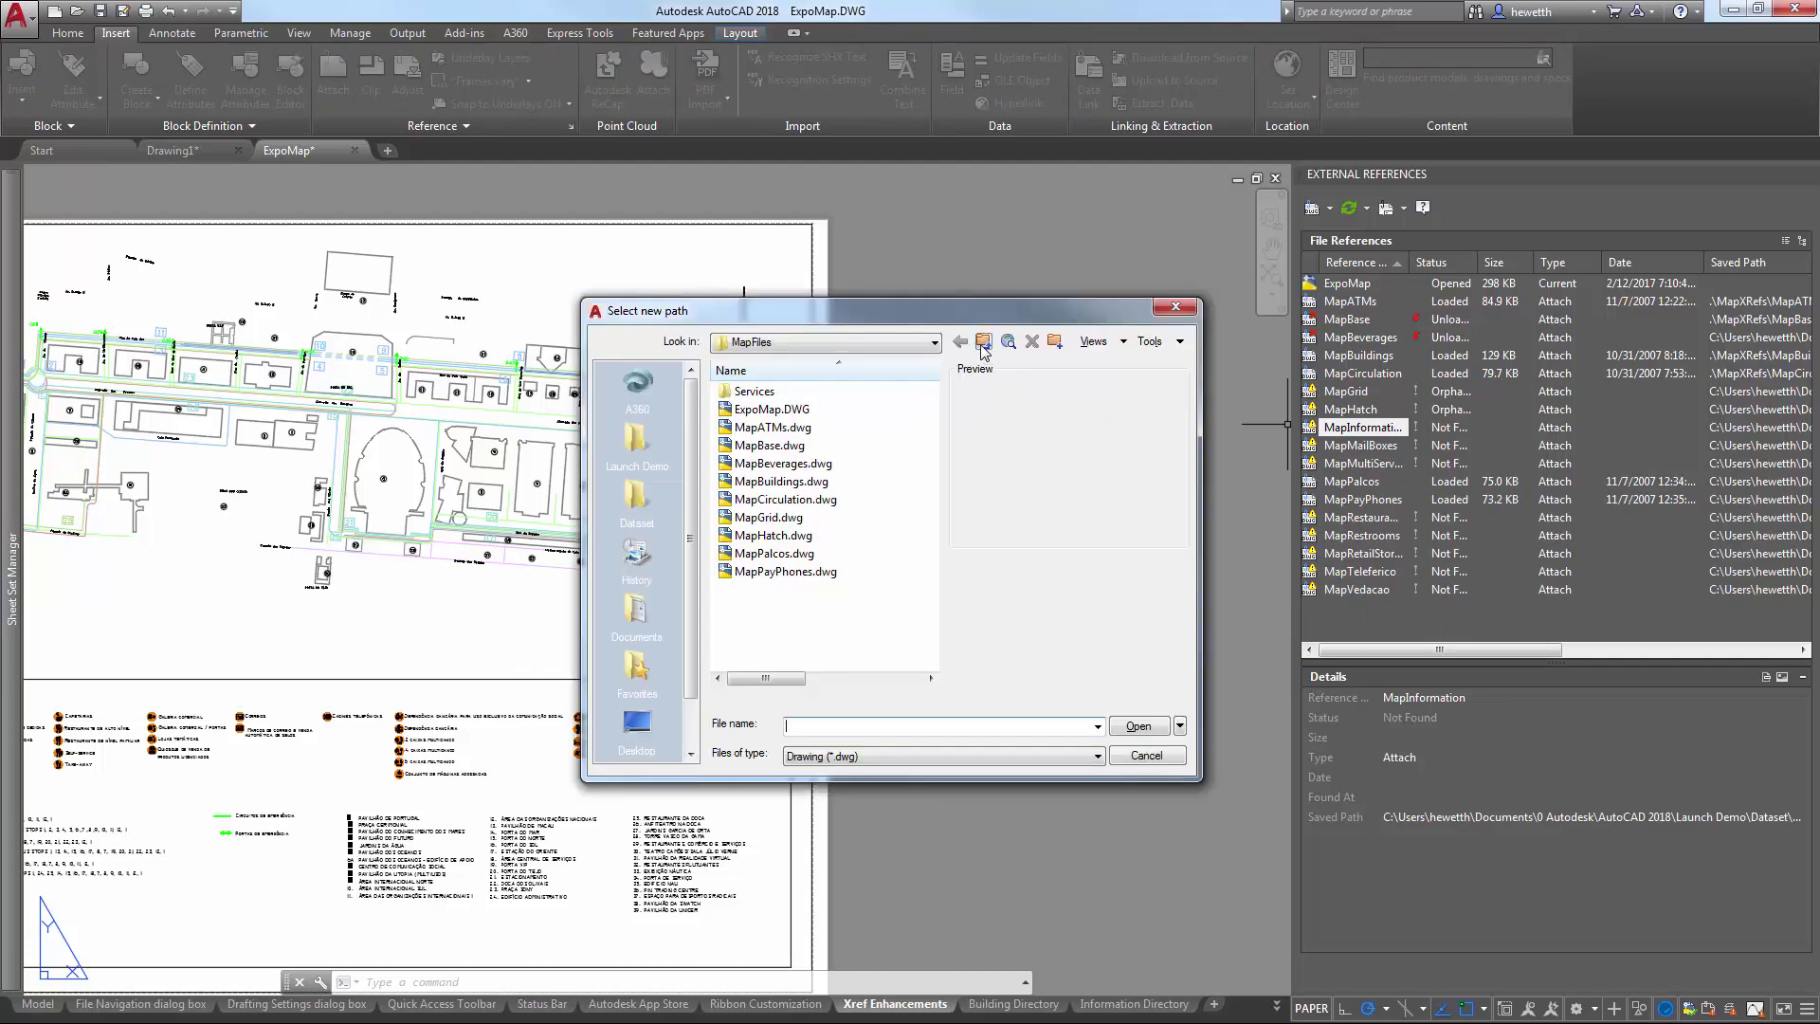
double_click(799, 392)
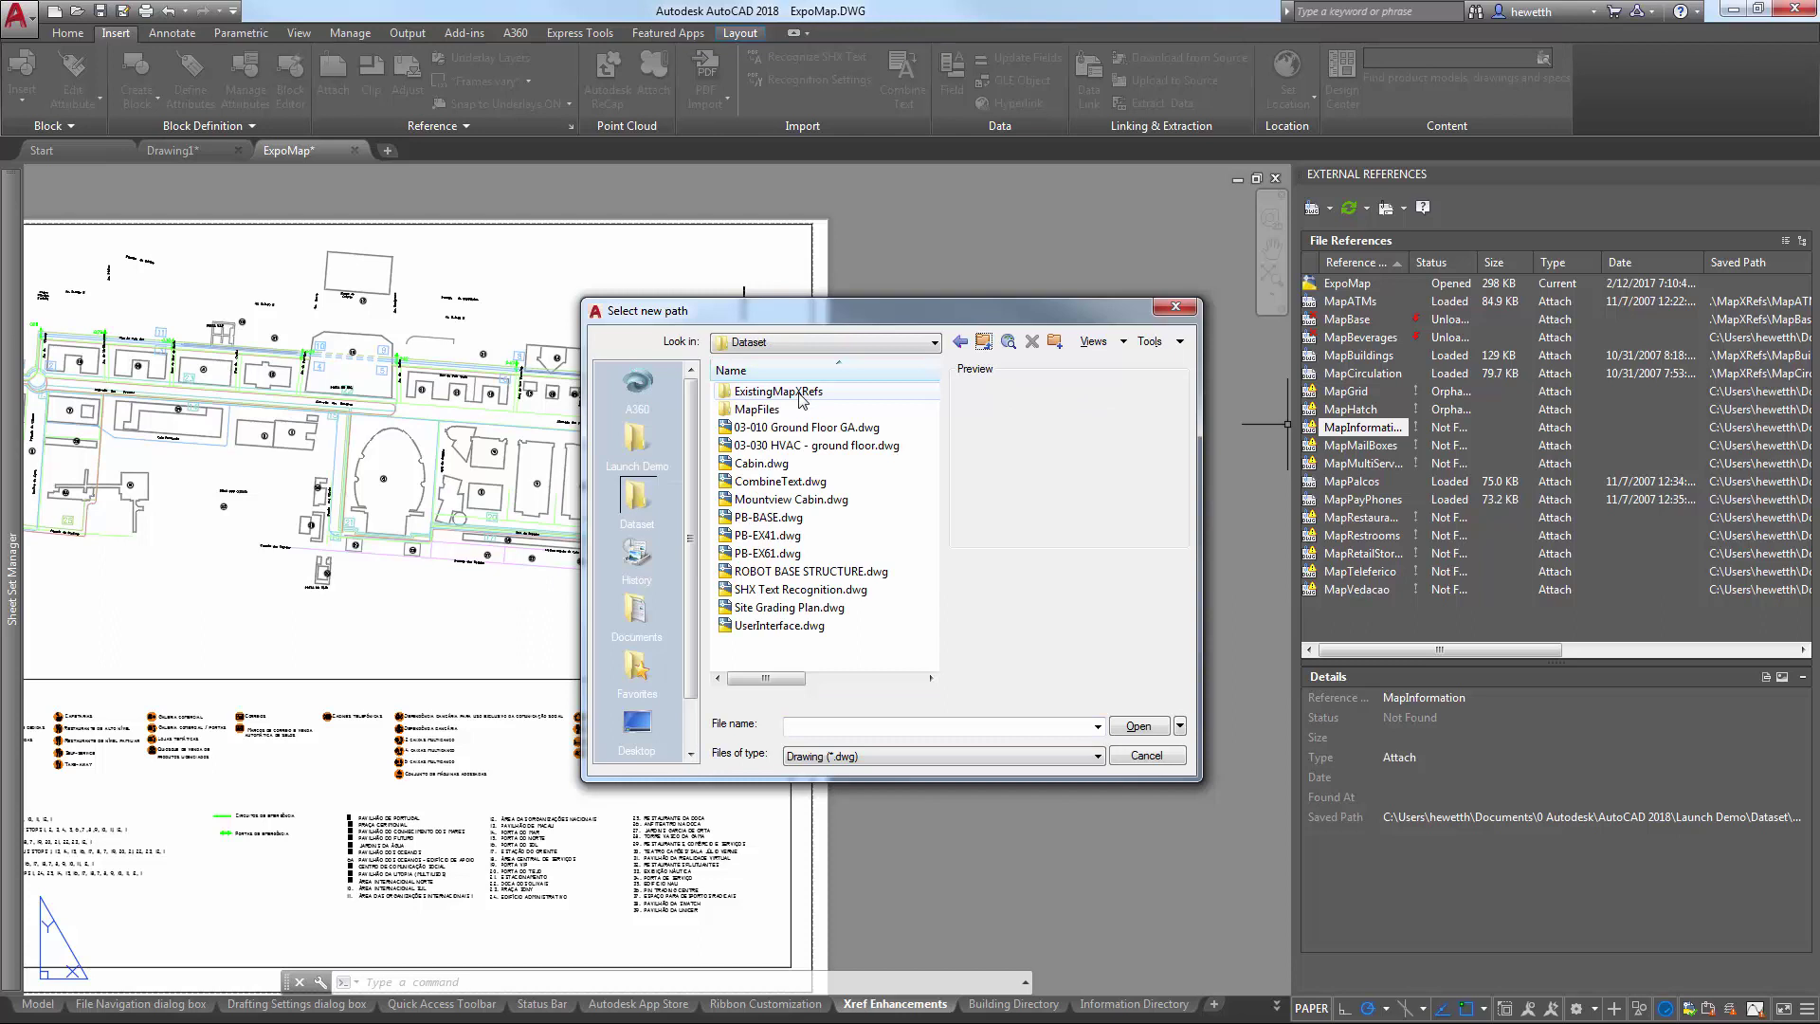
left_click(795, 393)
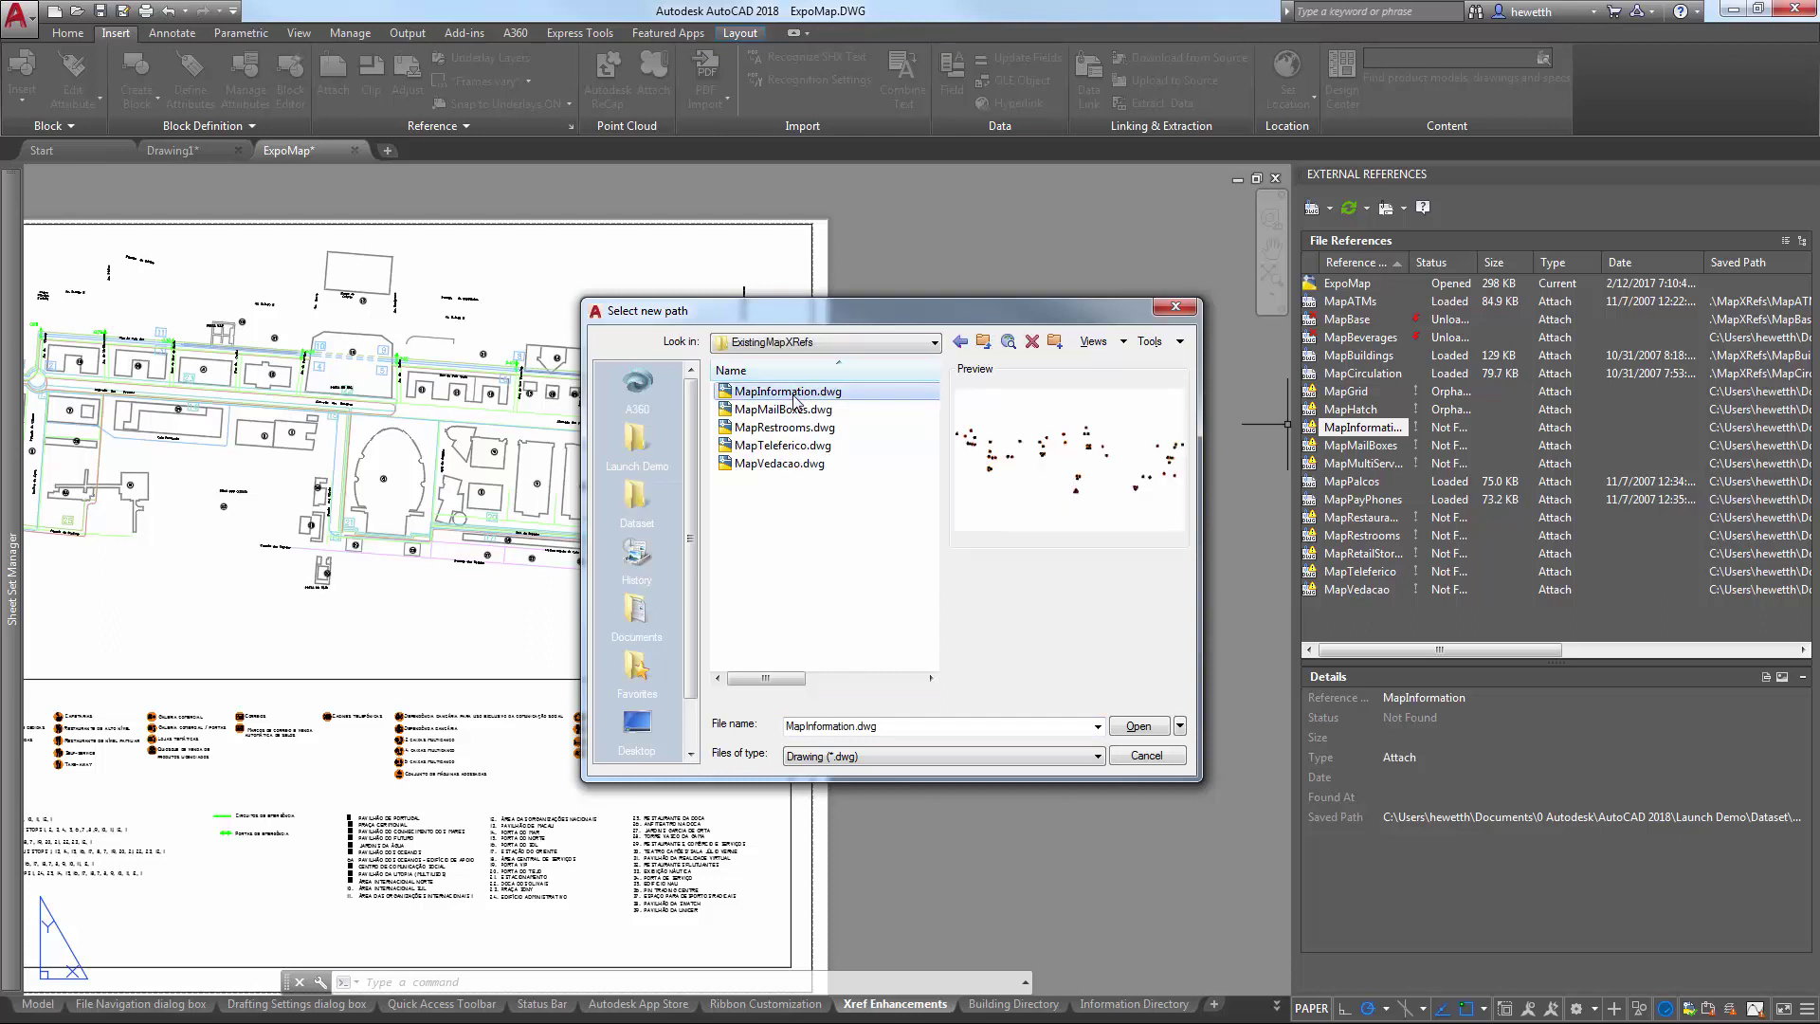
left_click(1135, 728)
left_click(952, 550)
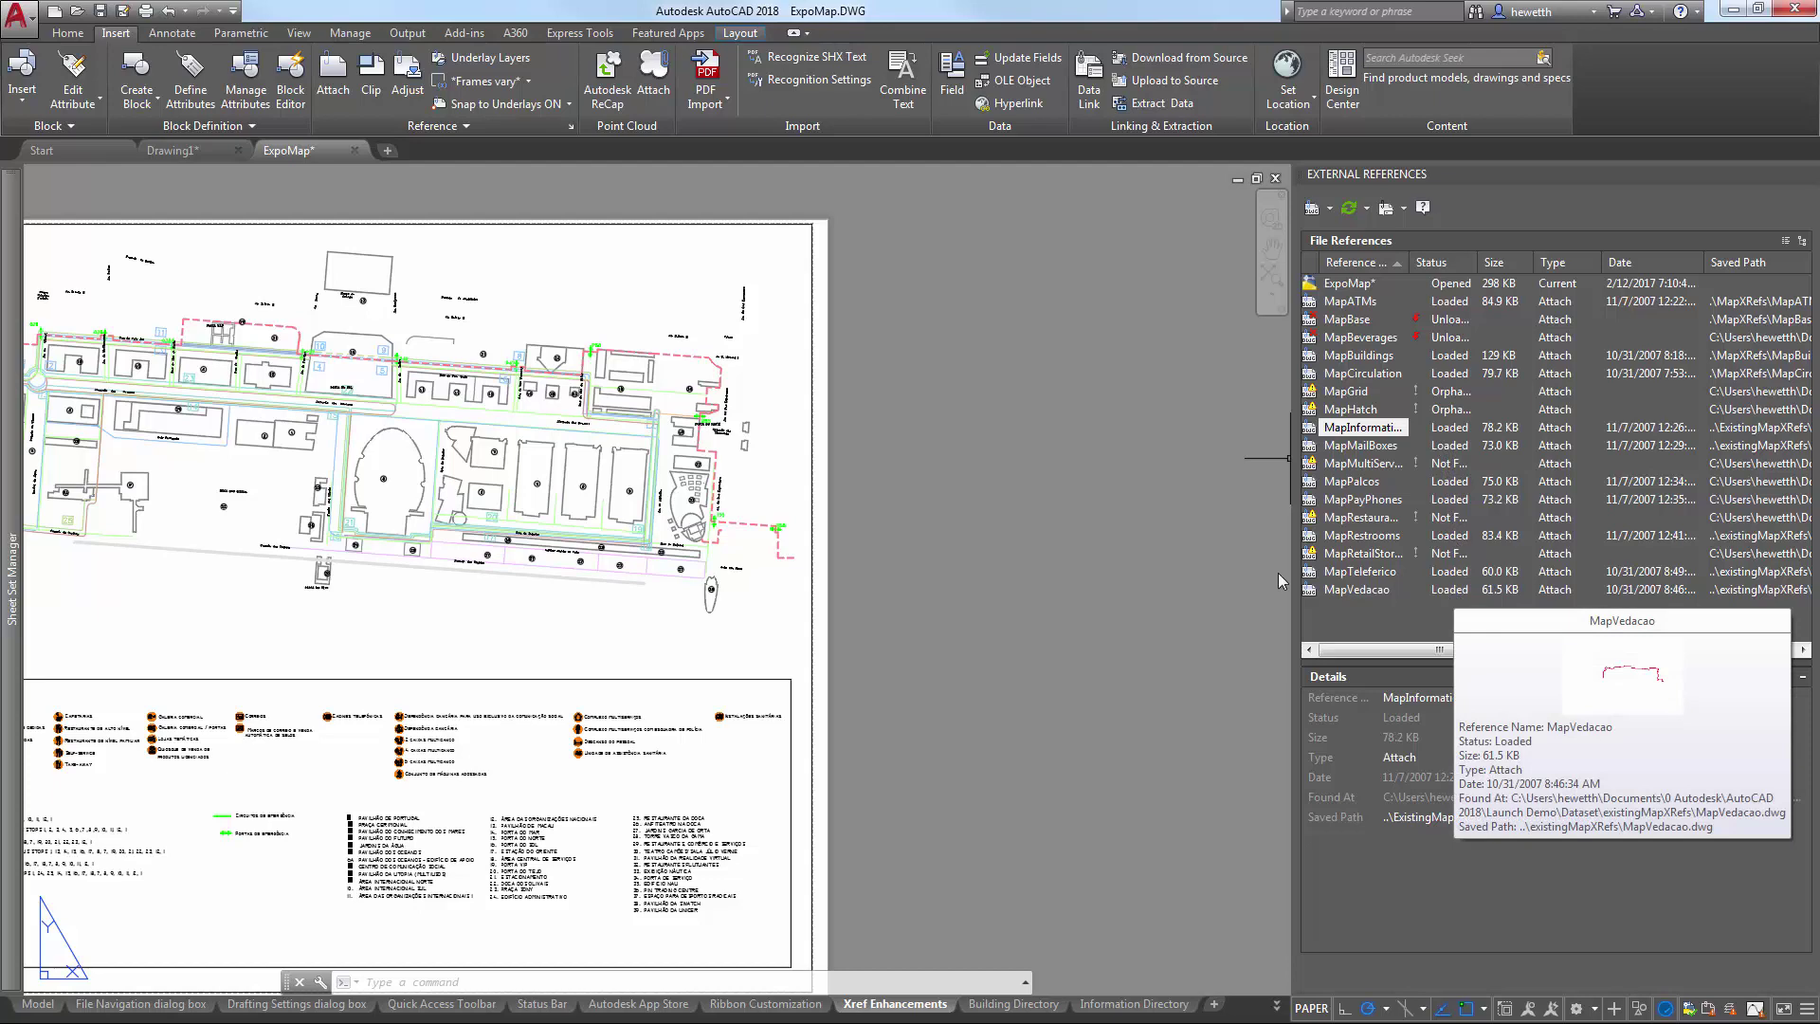
Step: Find and replace the saved paths of MapRetailStores, MapRestaurants and MapMultiServices with the Services folder inside MapFiles
left_click(1352, 558)
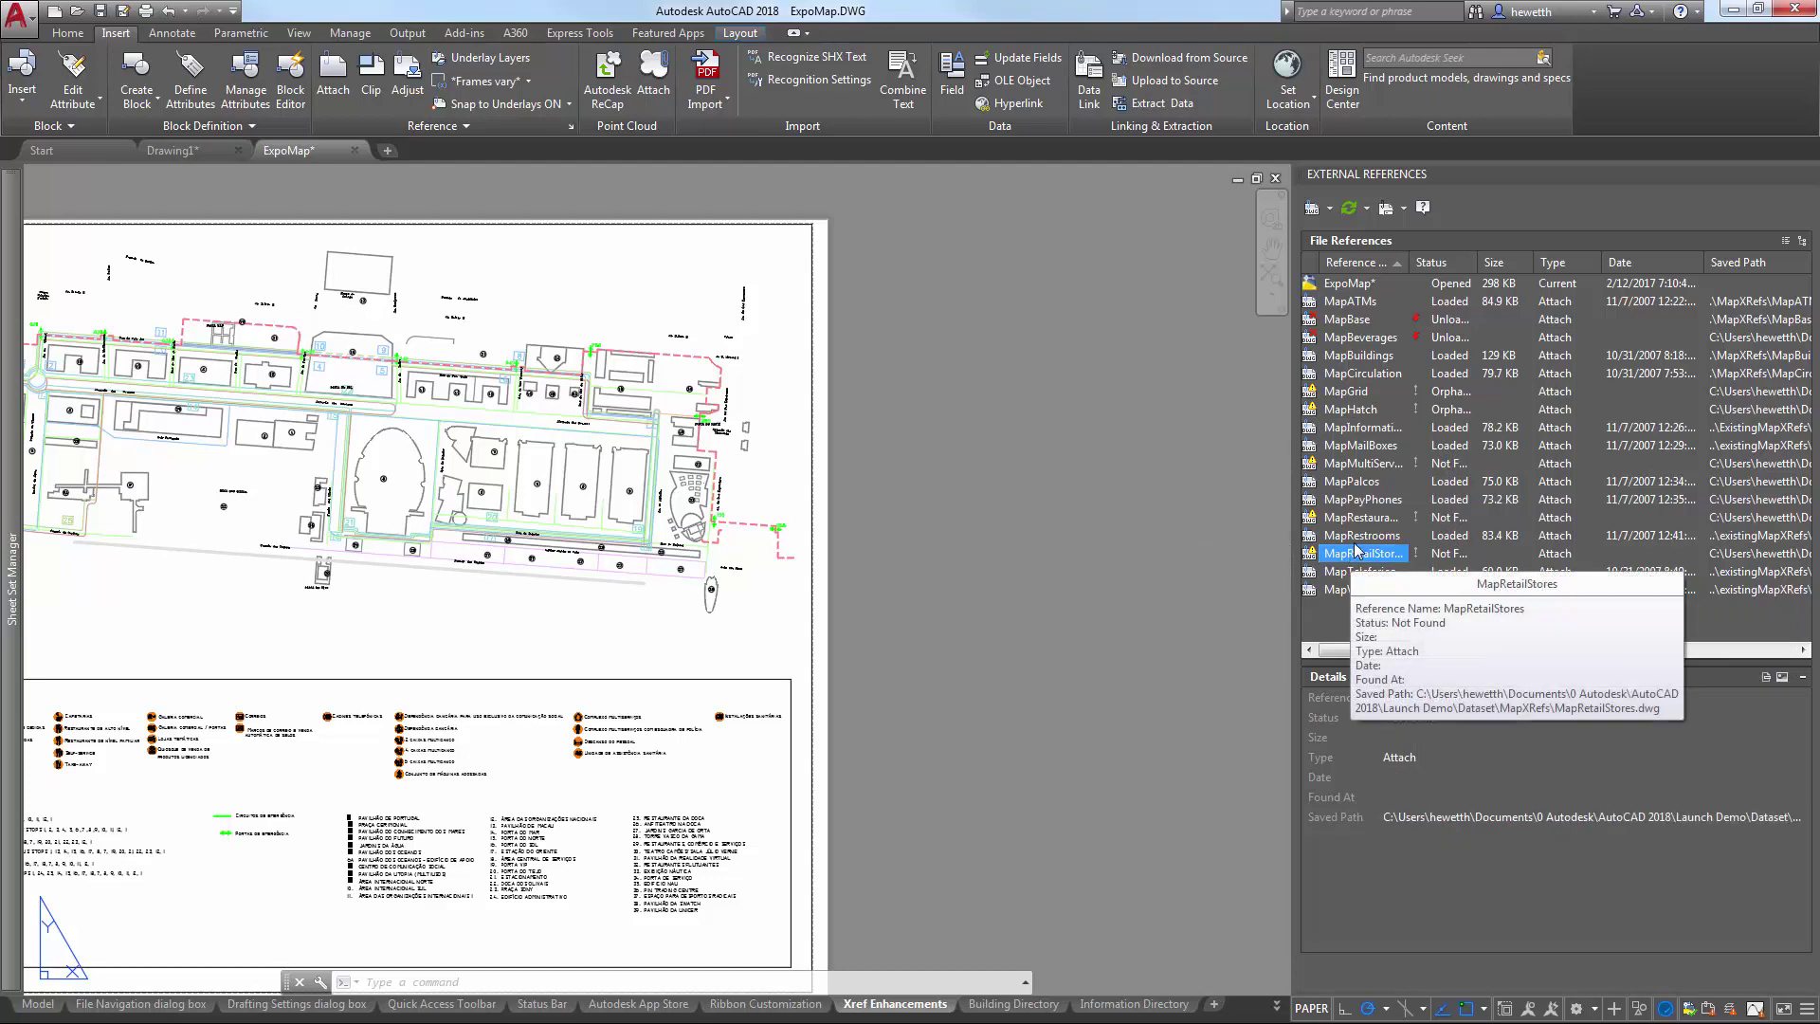
left_click(1360, 517, "ctrl")
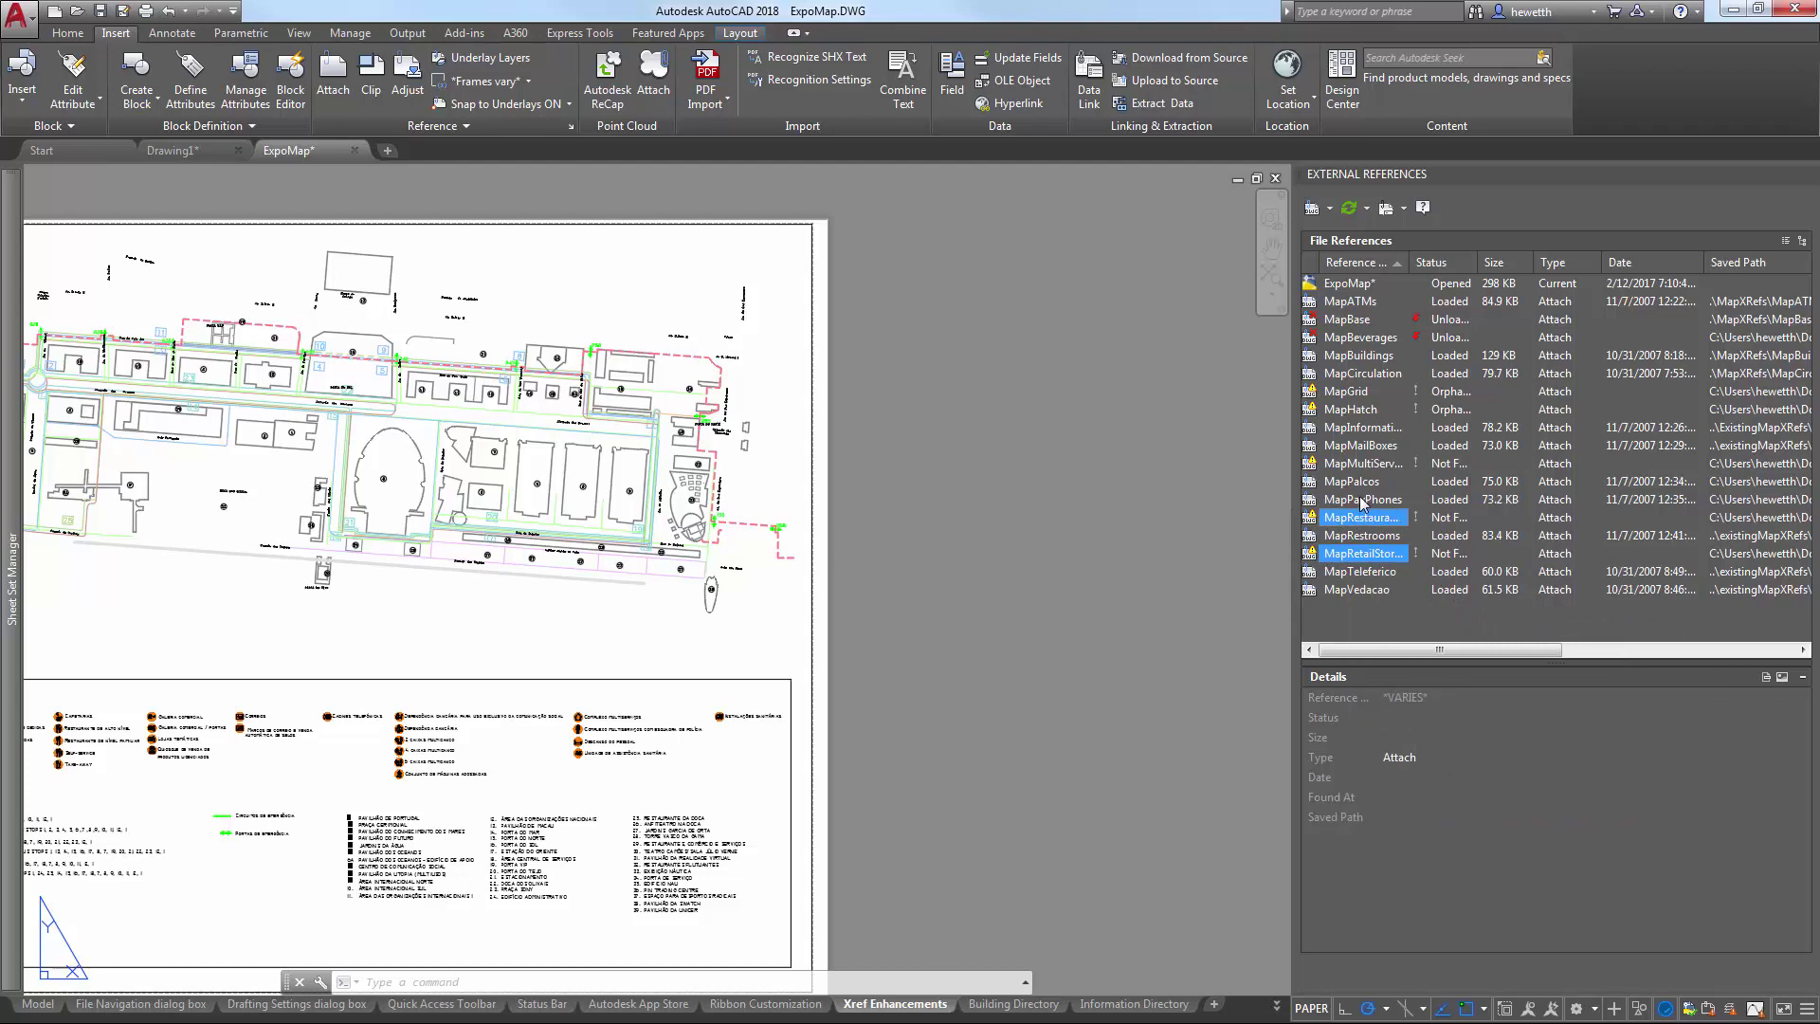
left_click(1358, 467, "ctrl")
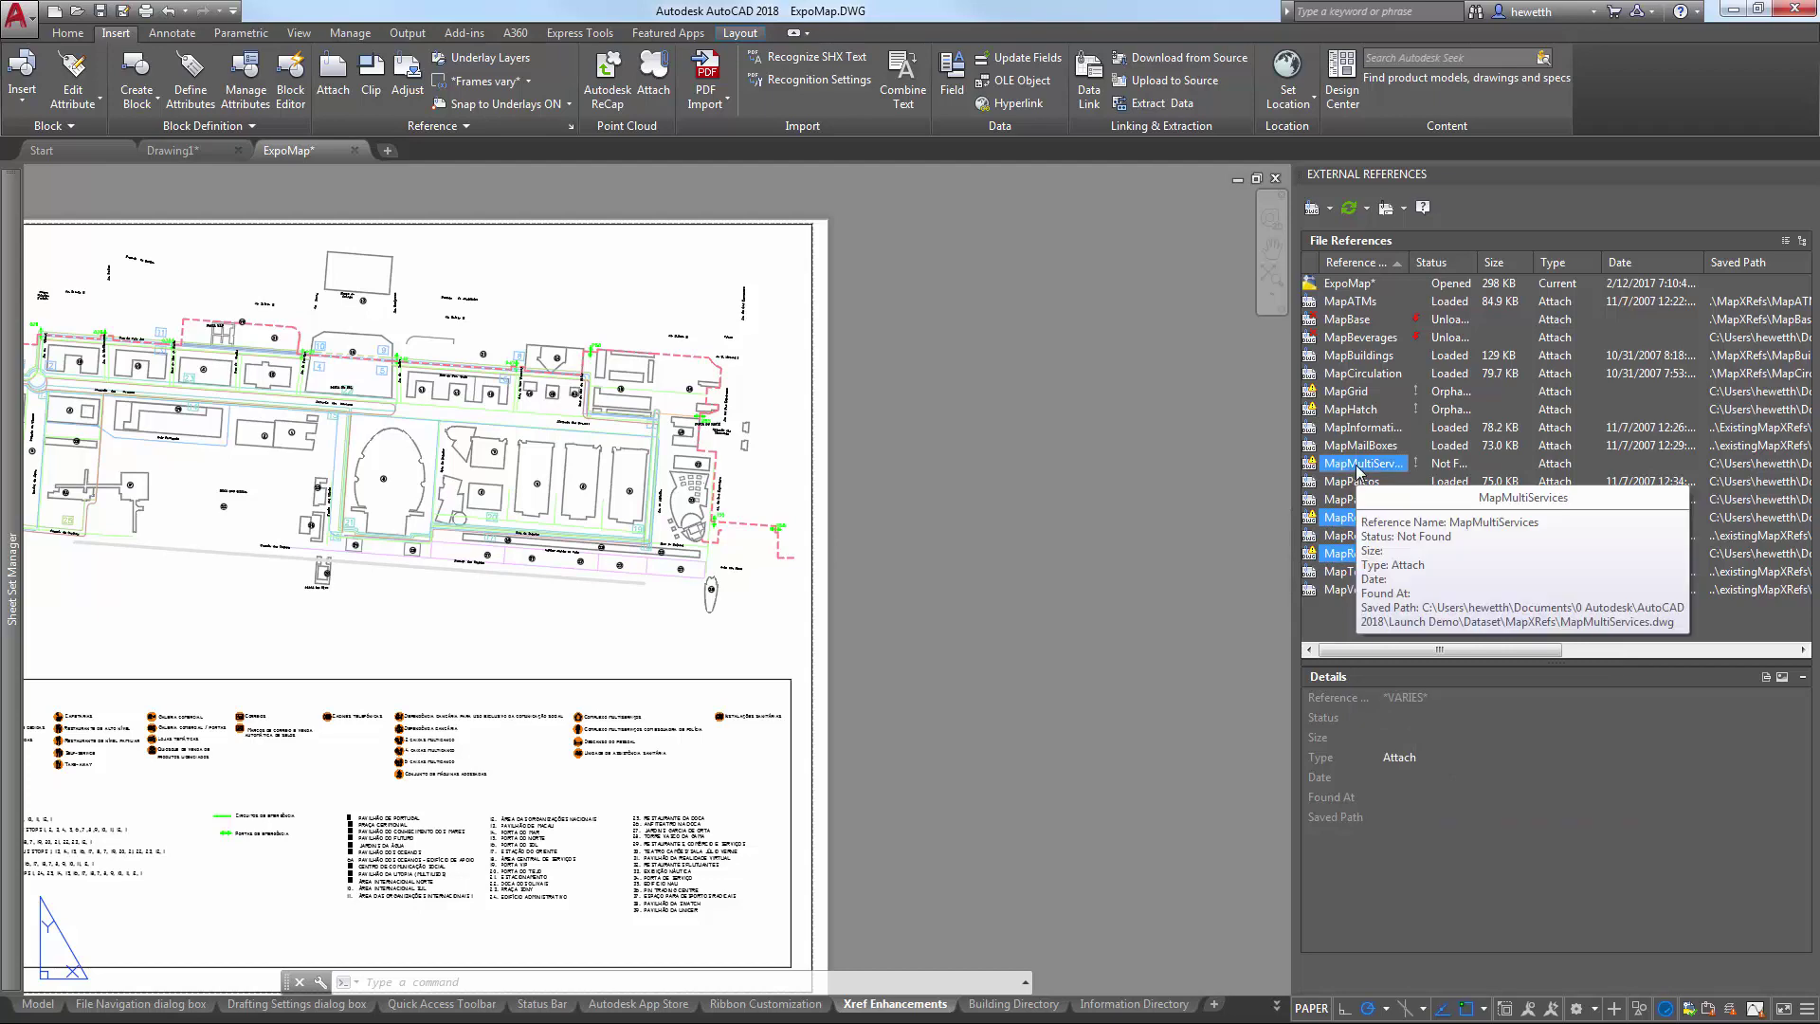
right_click(1367, 519)
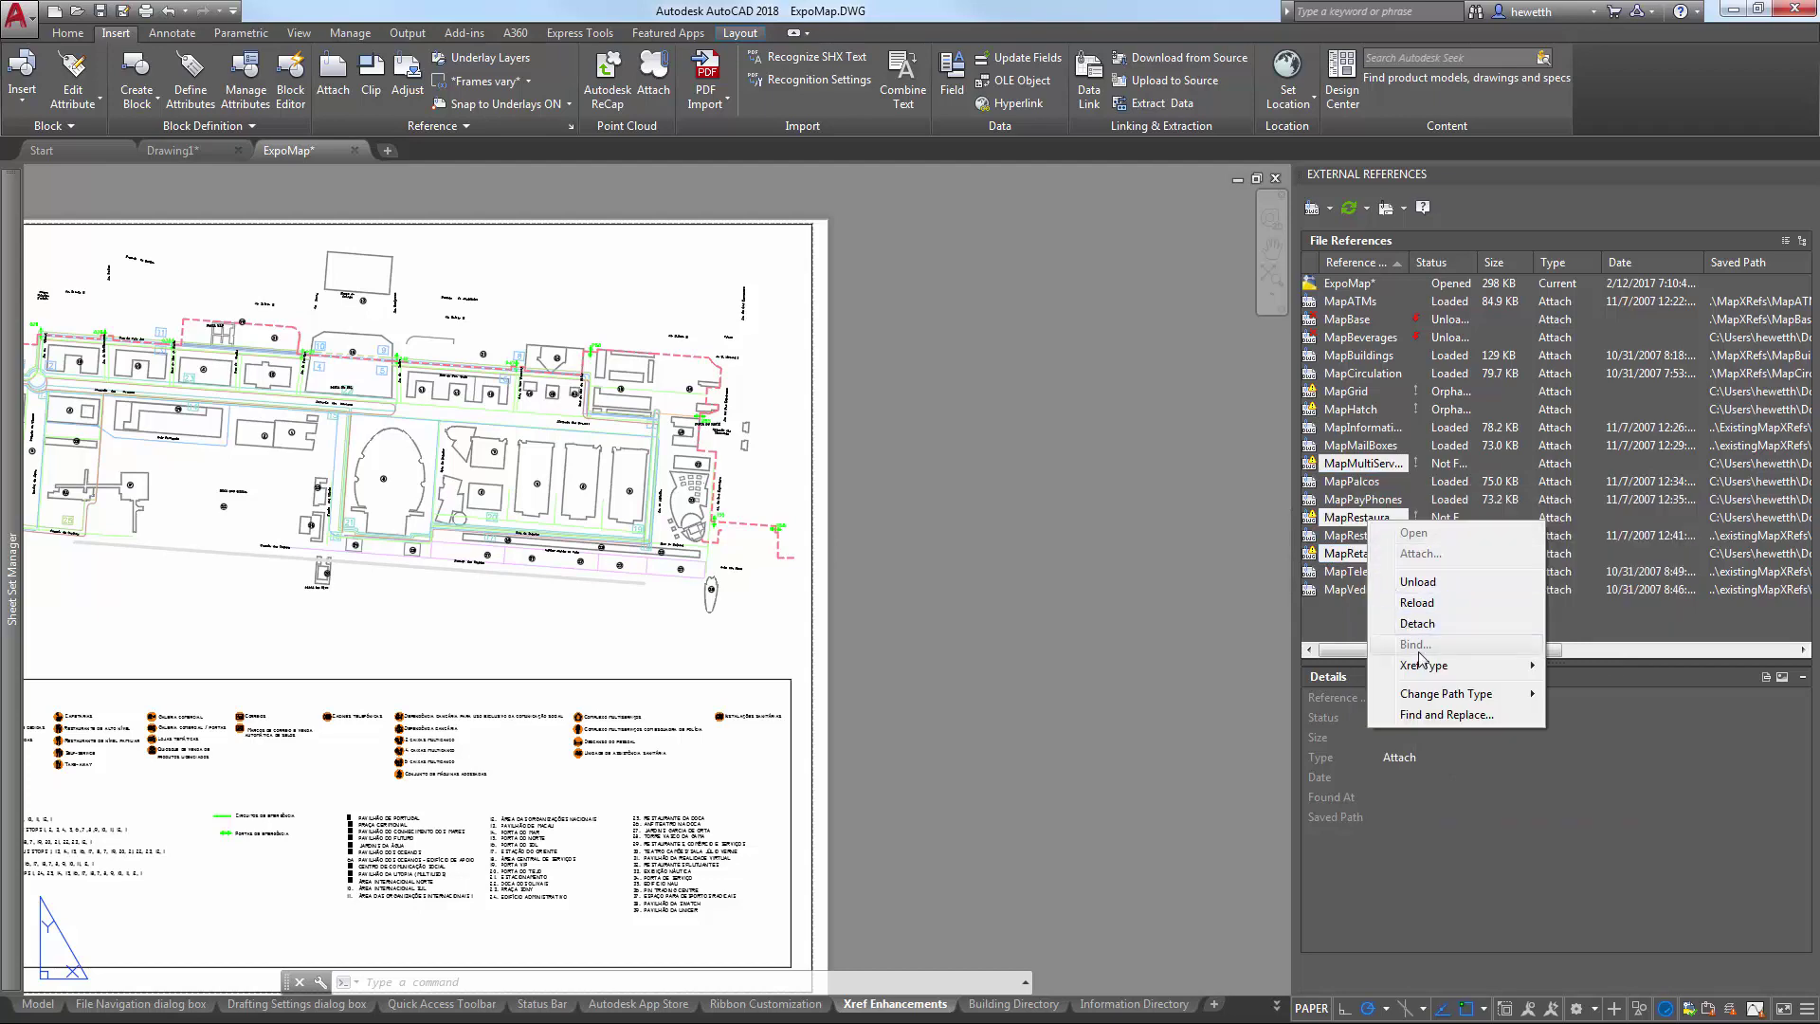
left_click(1430, 715)
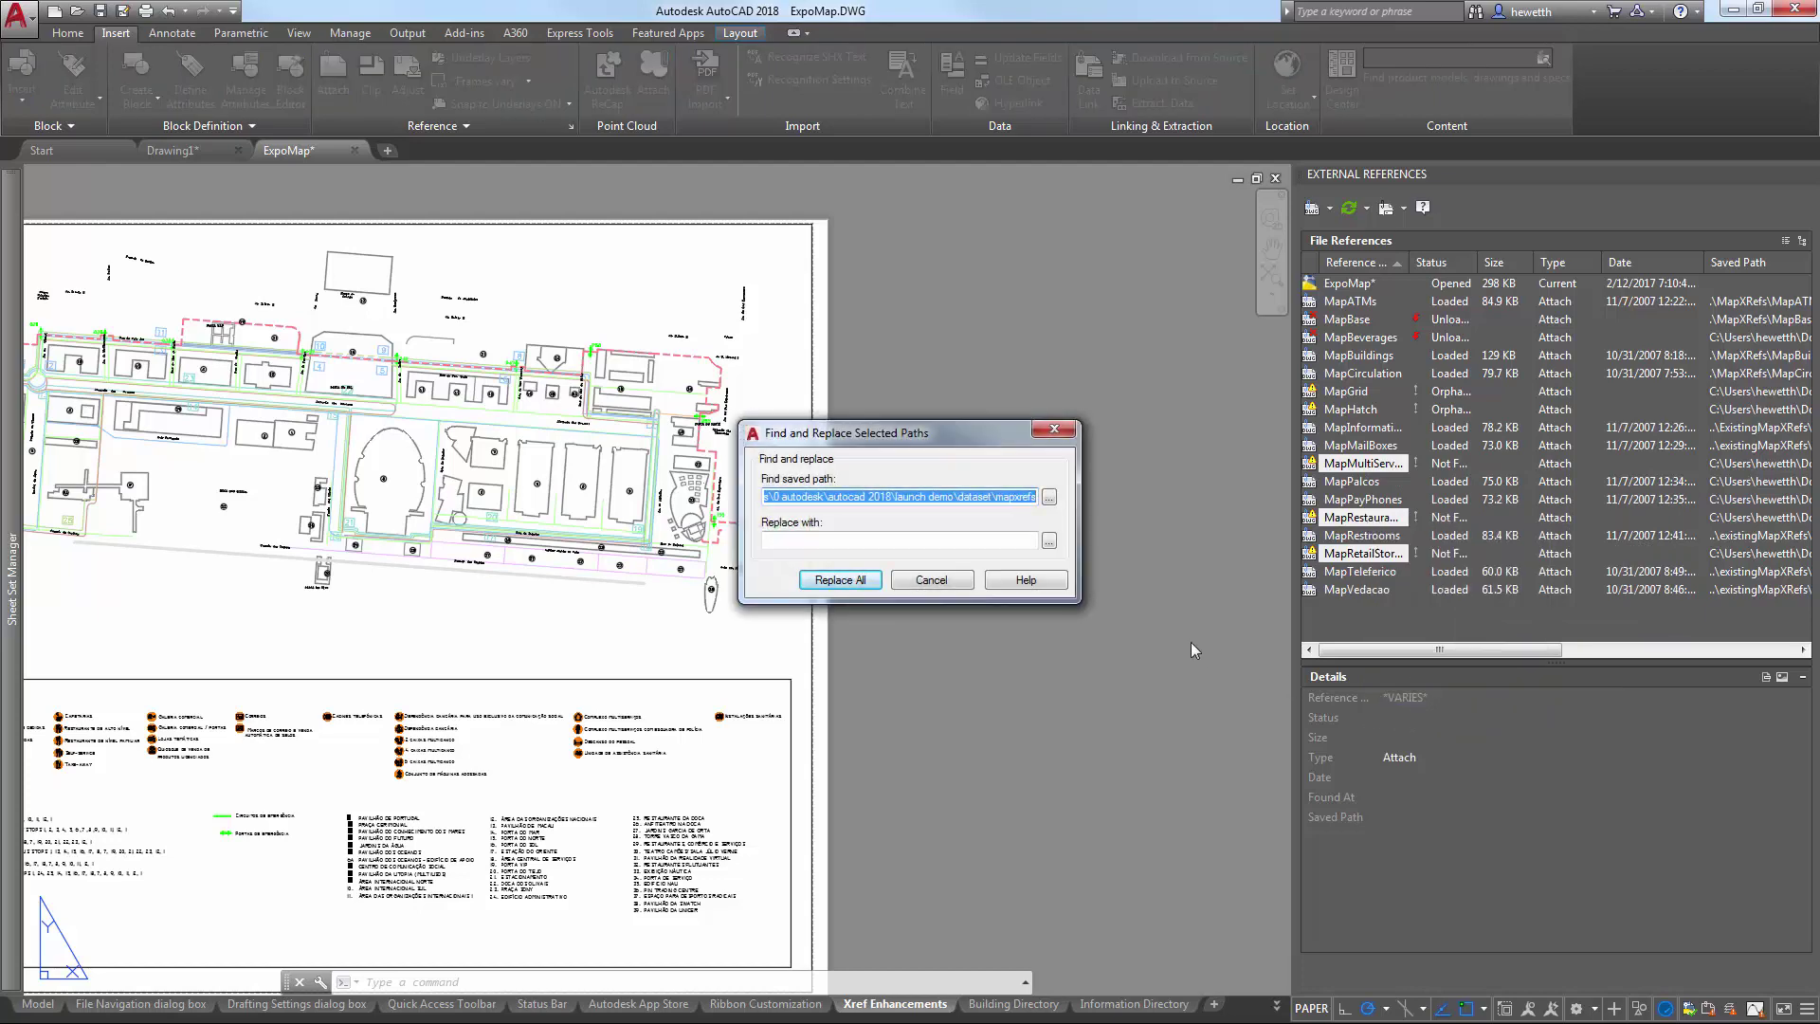
left_click(965, 539)
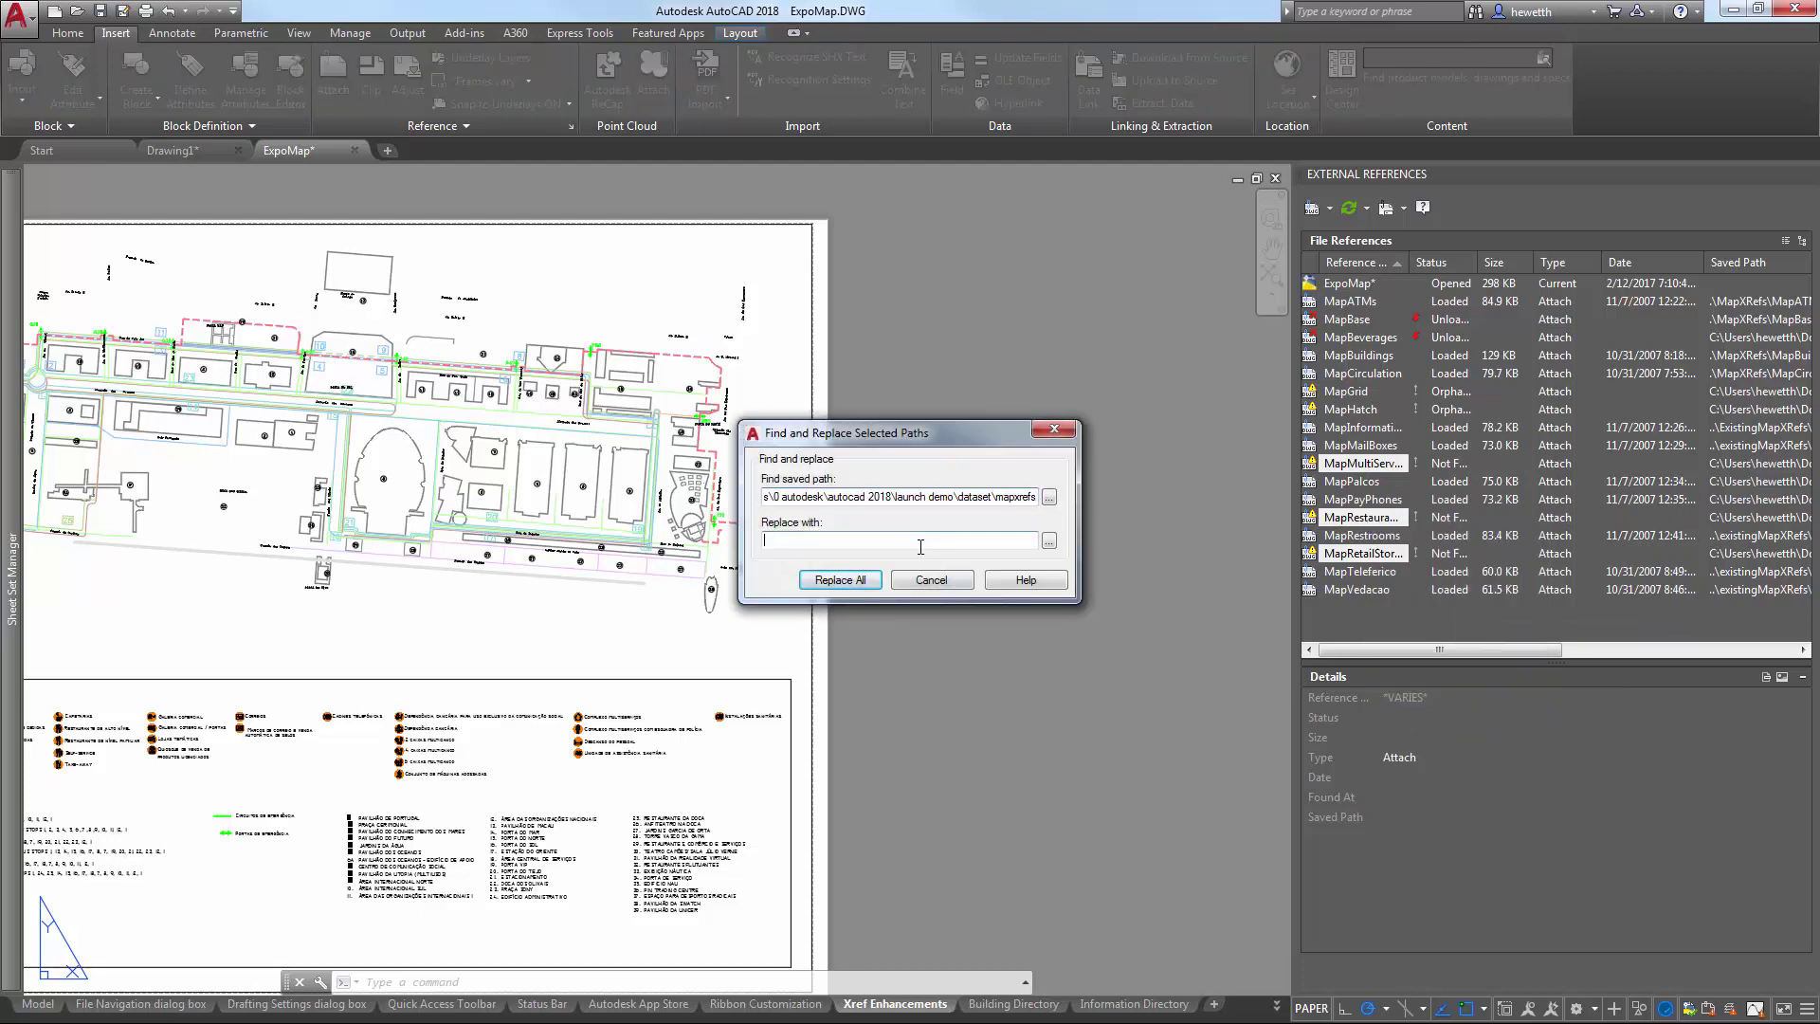
left_click(1049, 542)
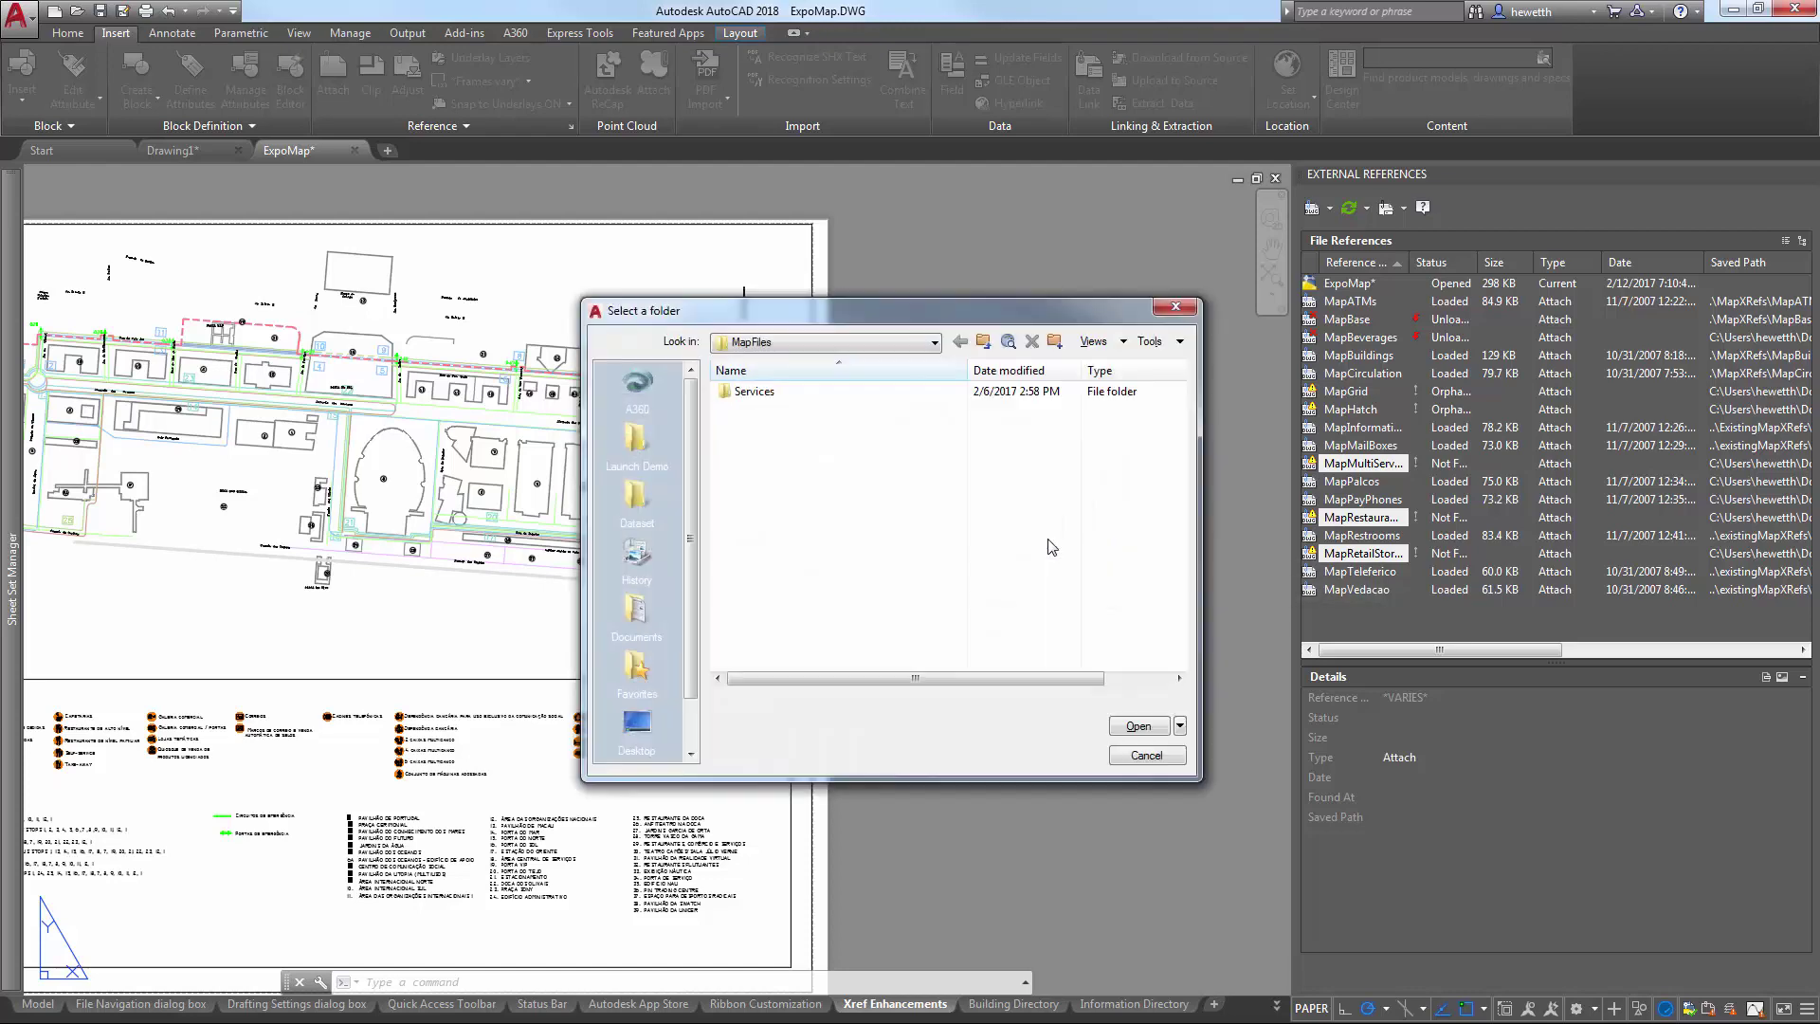
double_click(838, 392)
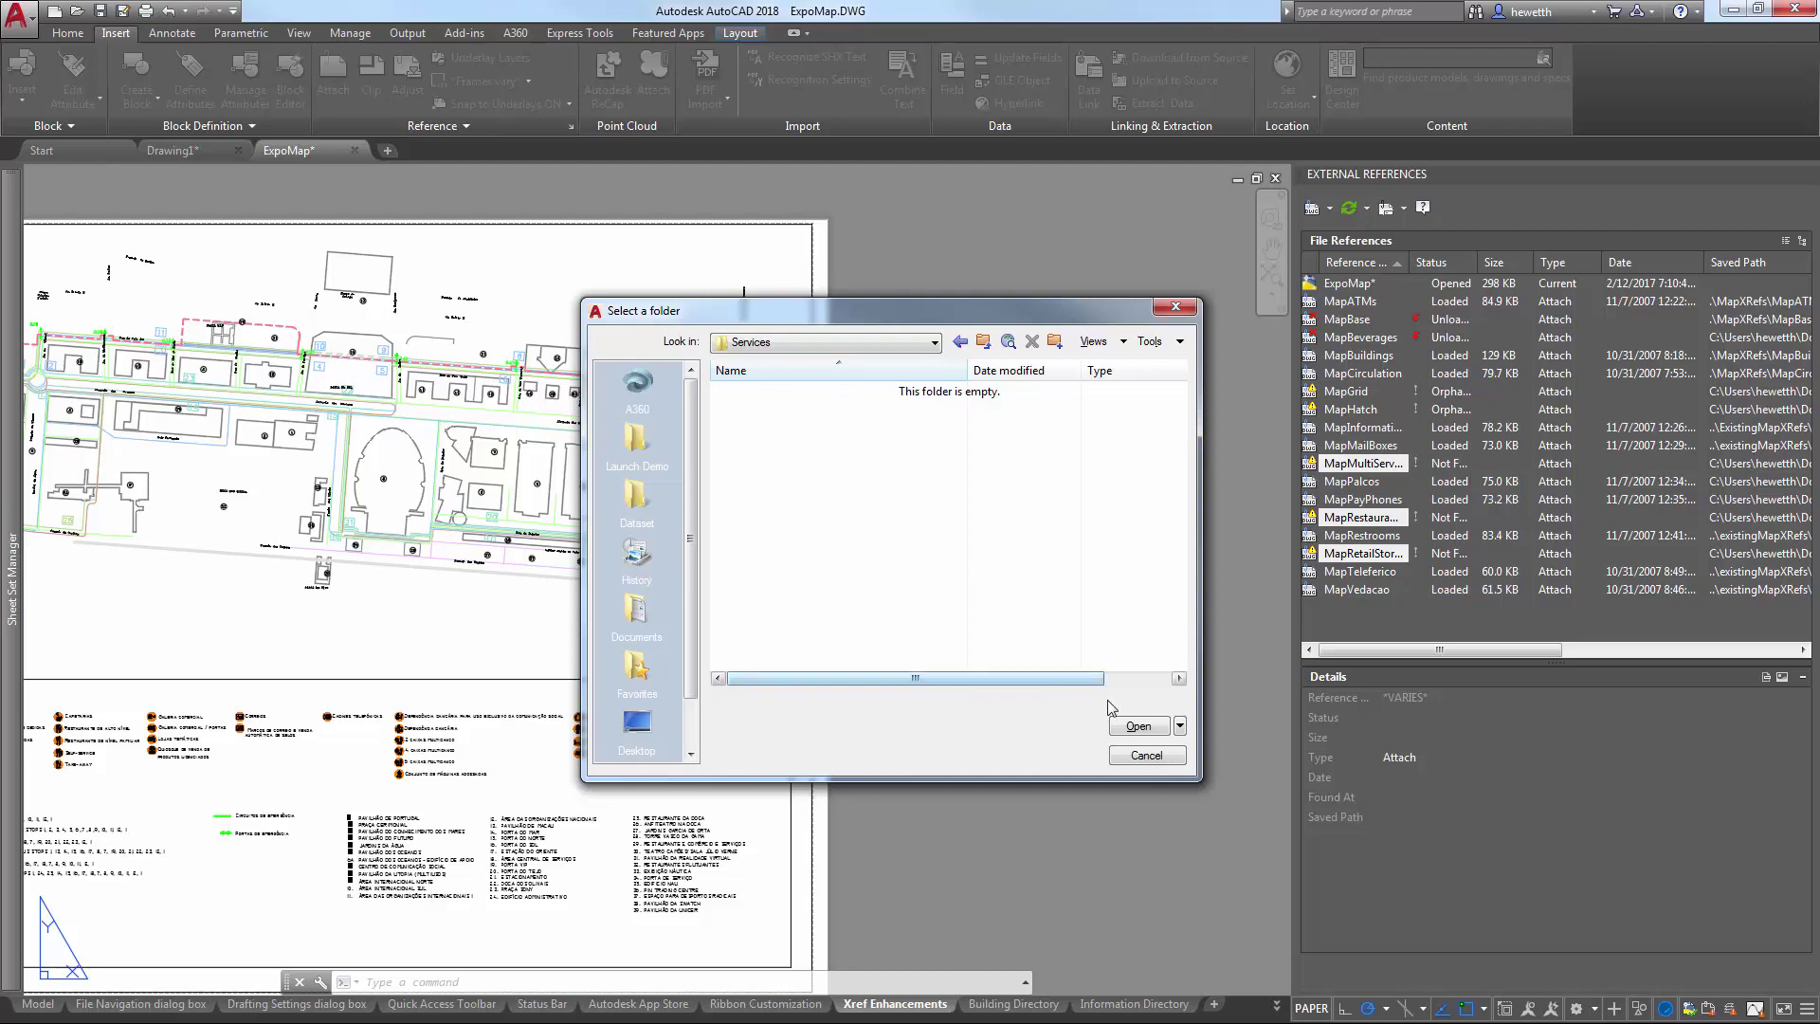
left_click(1138, 727)
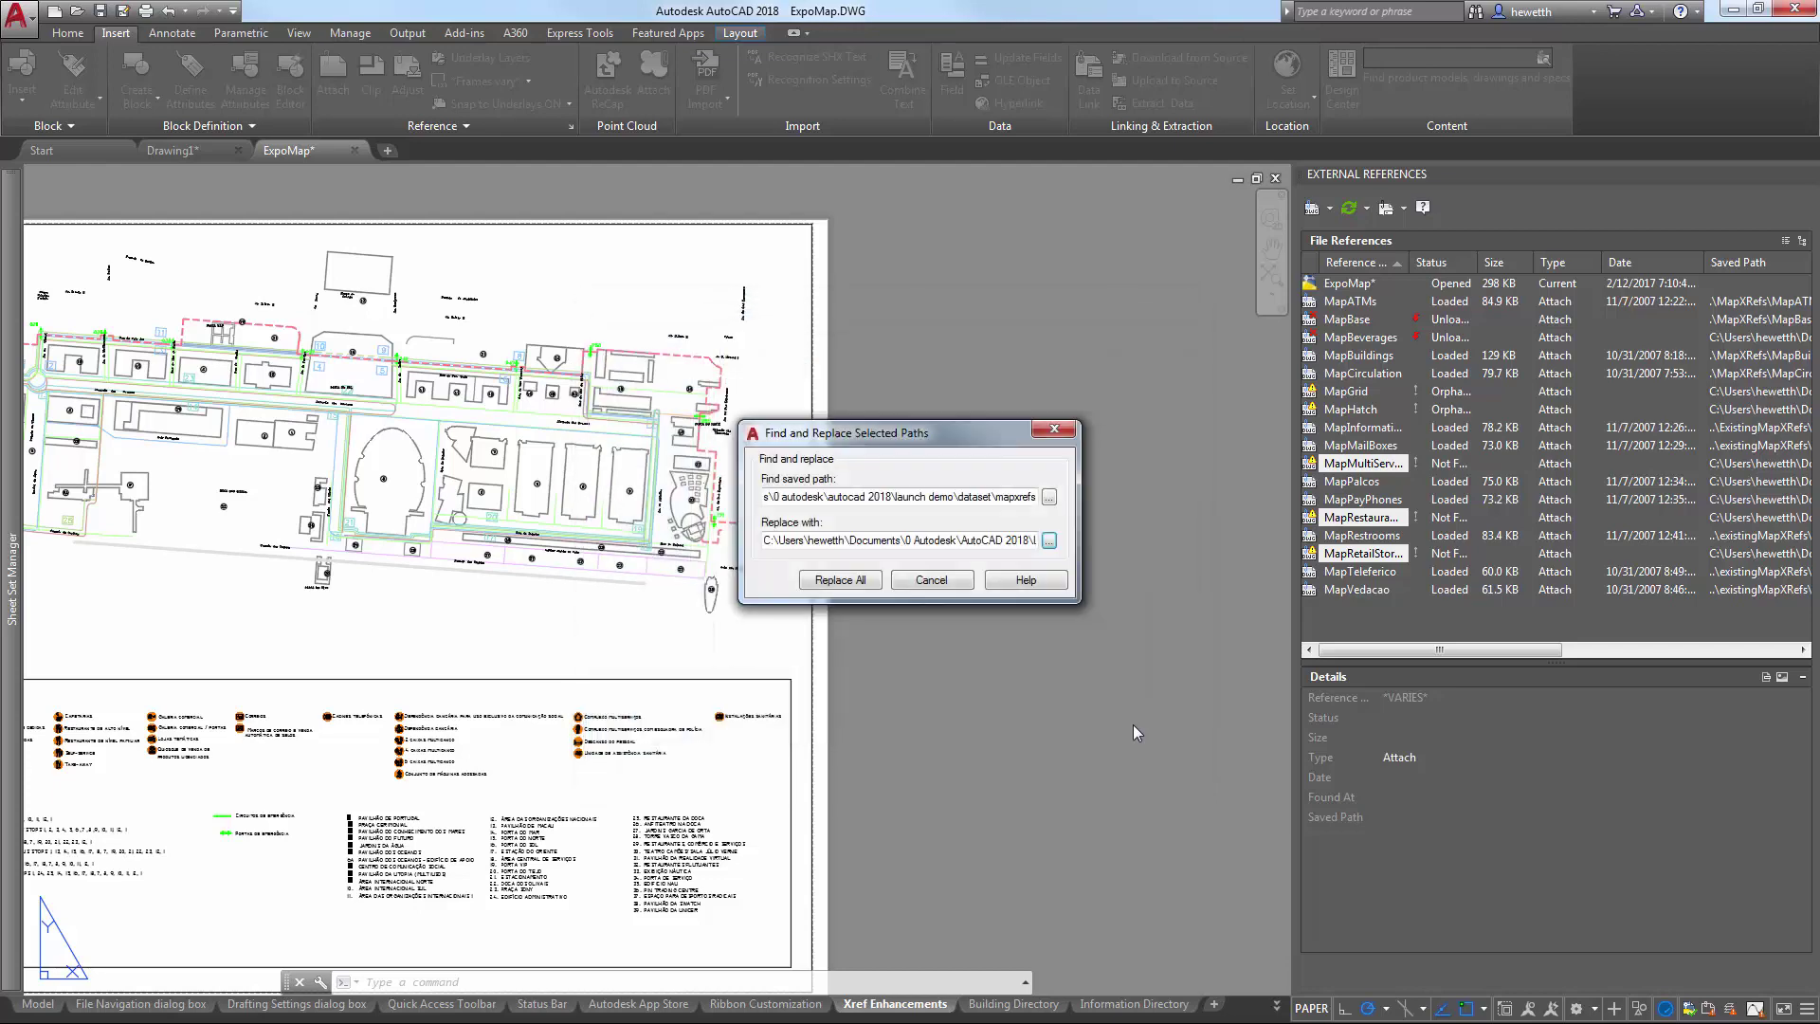
left_click(840, 578)
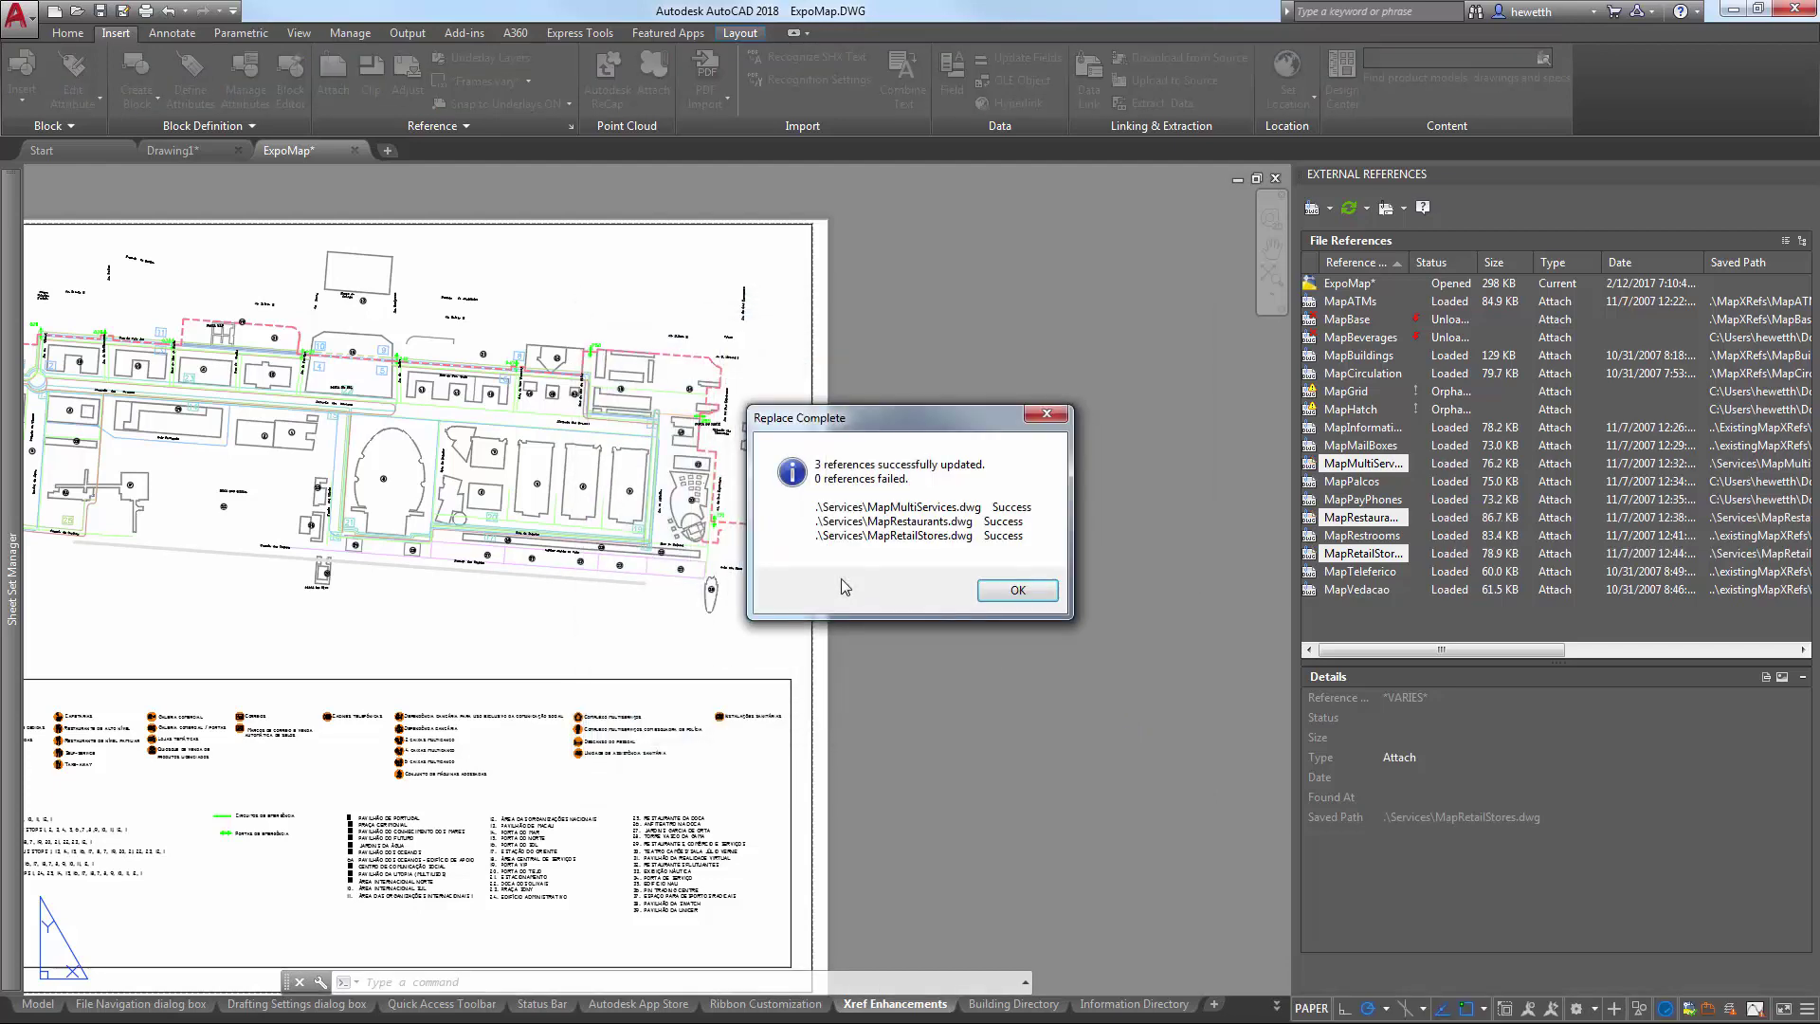
left_click(1017, 590)
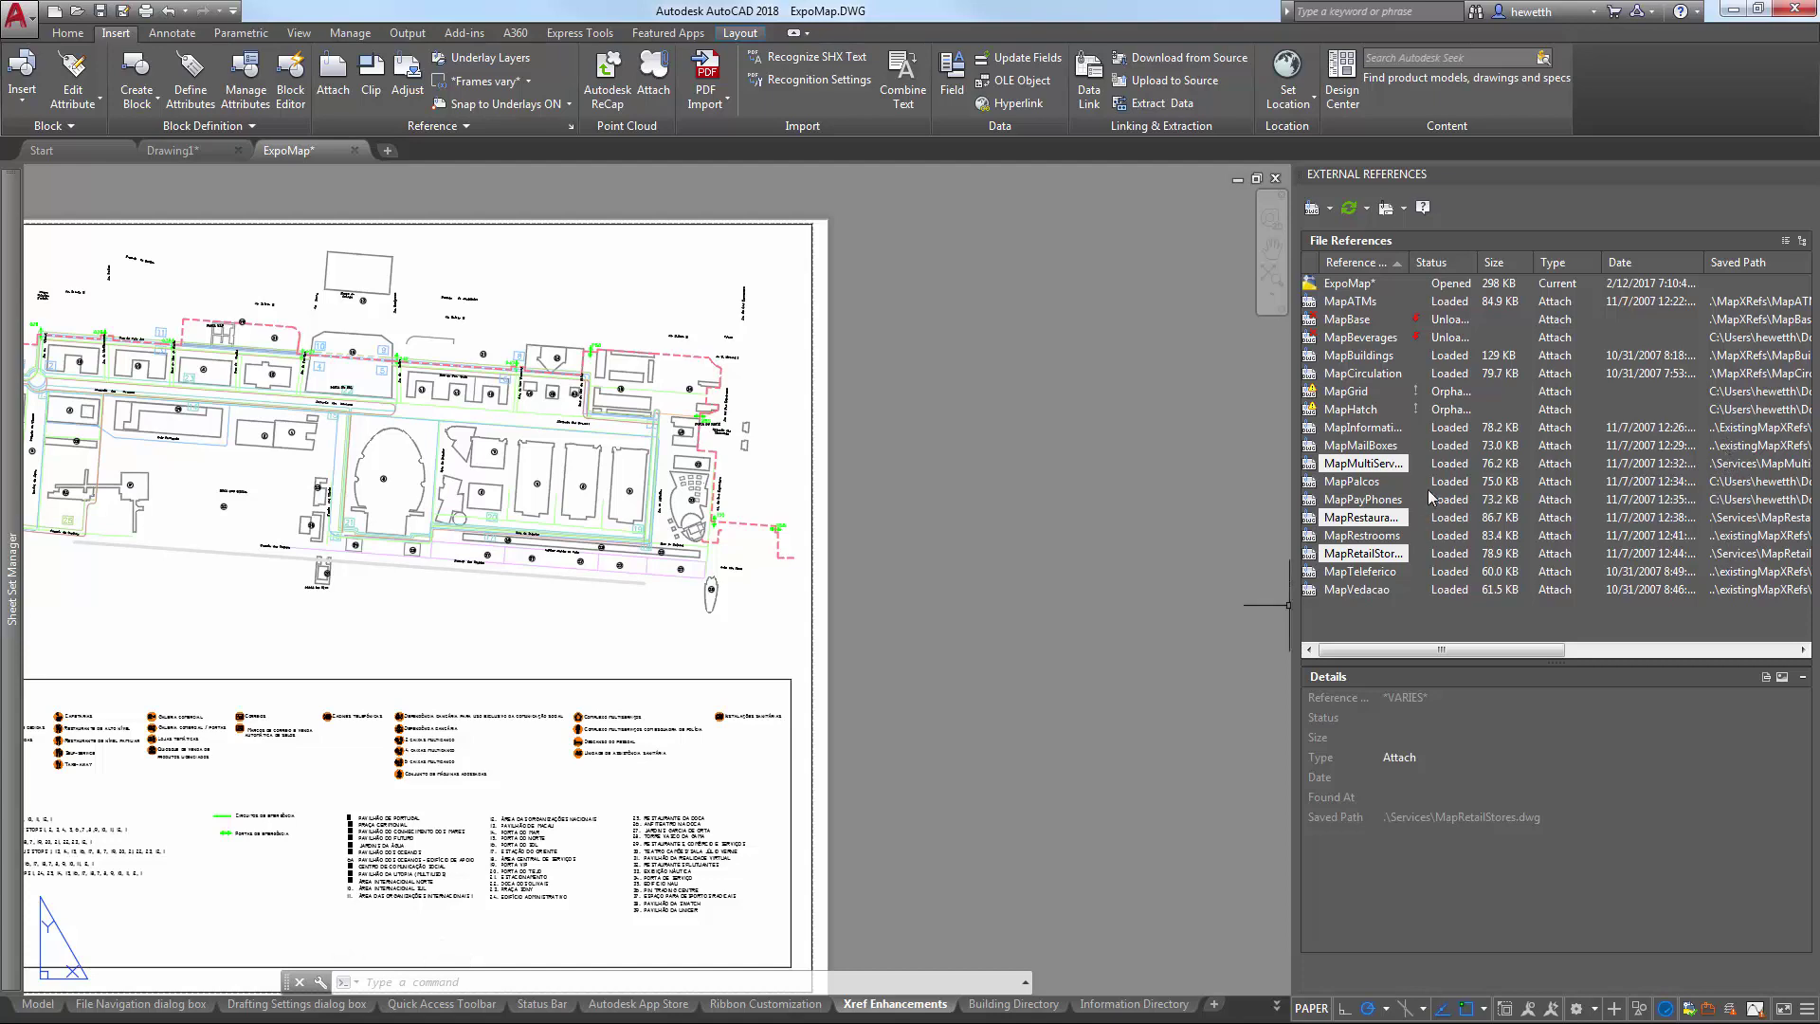
Step: Examine which path type changes are available for MapPalcos and MapPayPhones together, and for MapMailBoxes alone
left_click(1400, 483)
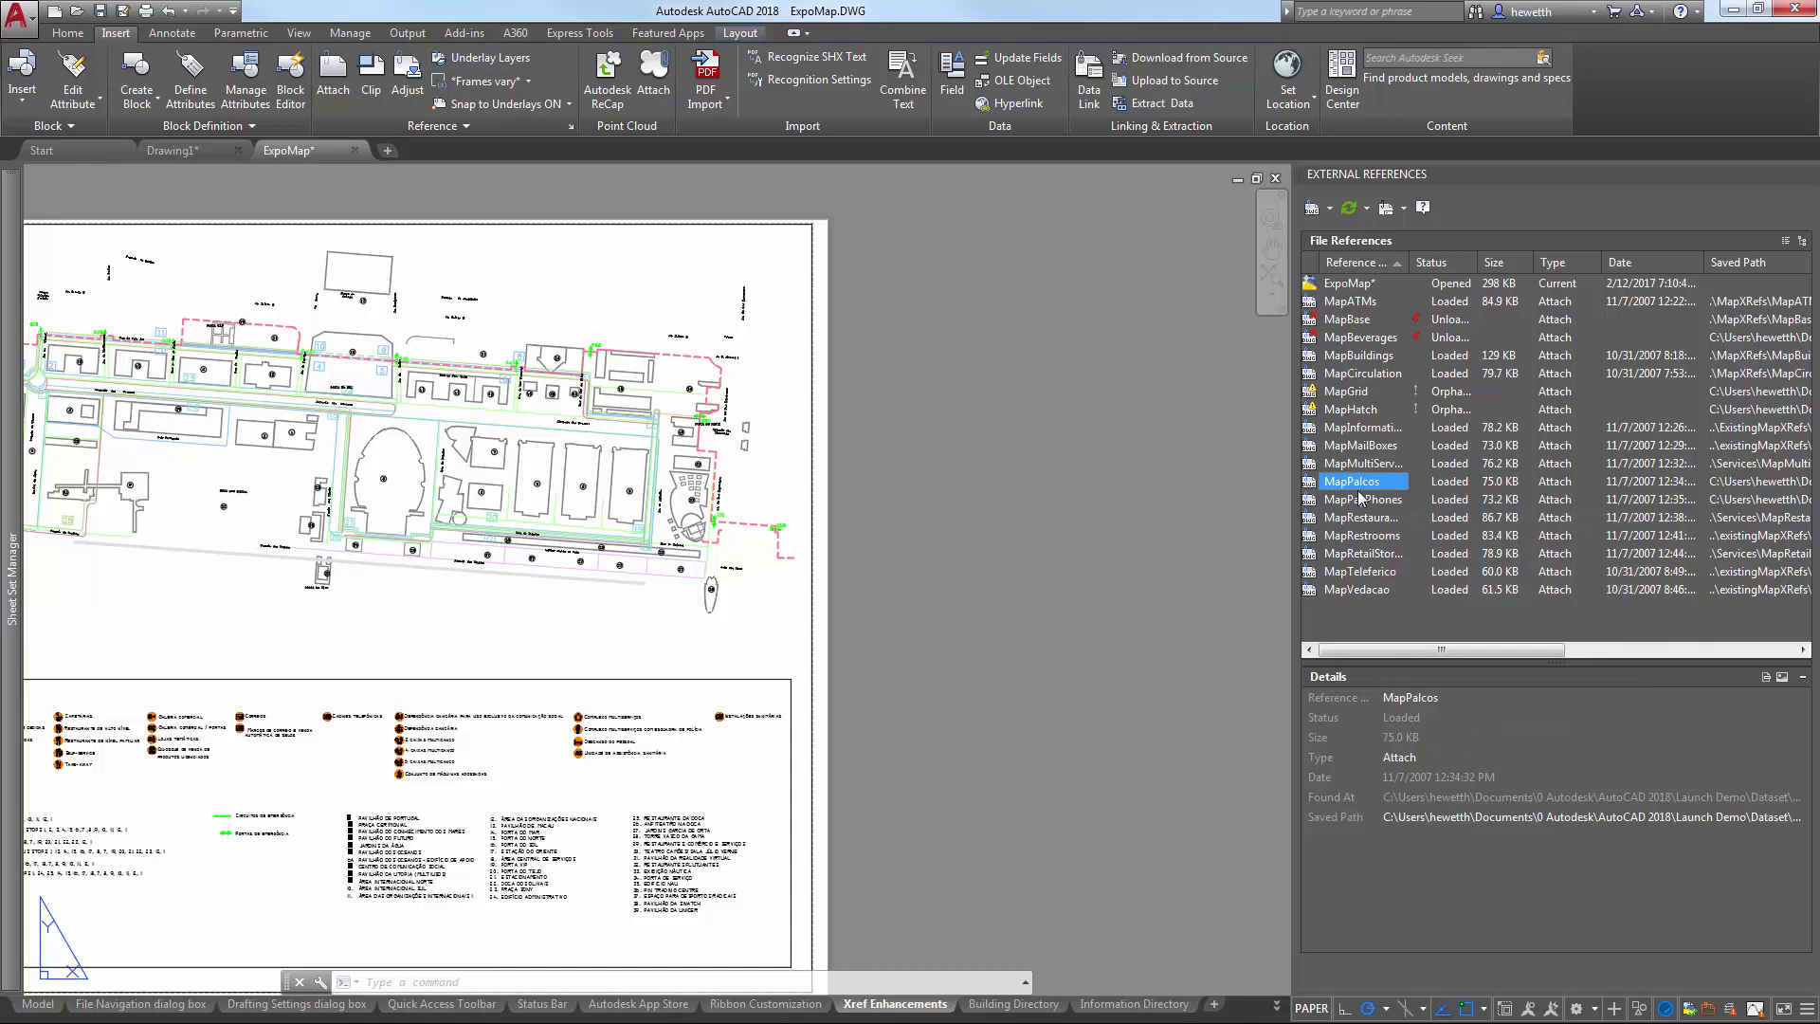
left_click(1363, 500, "ctrl")
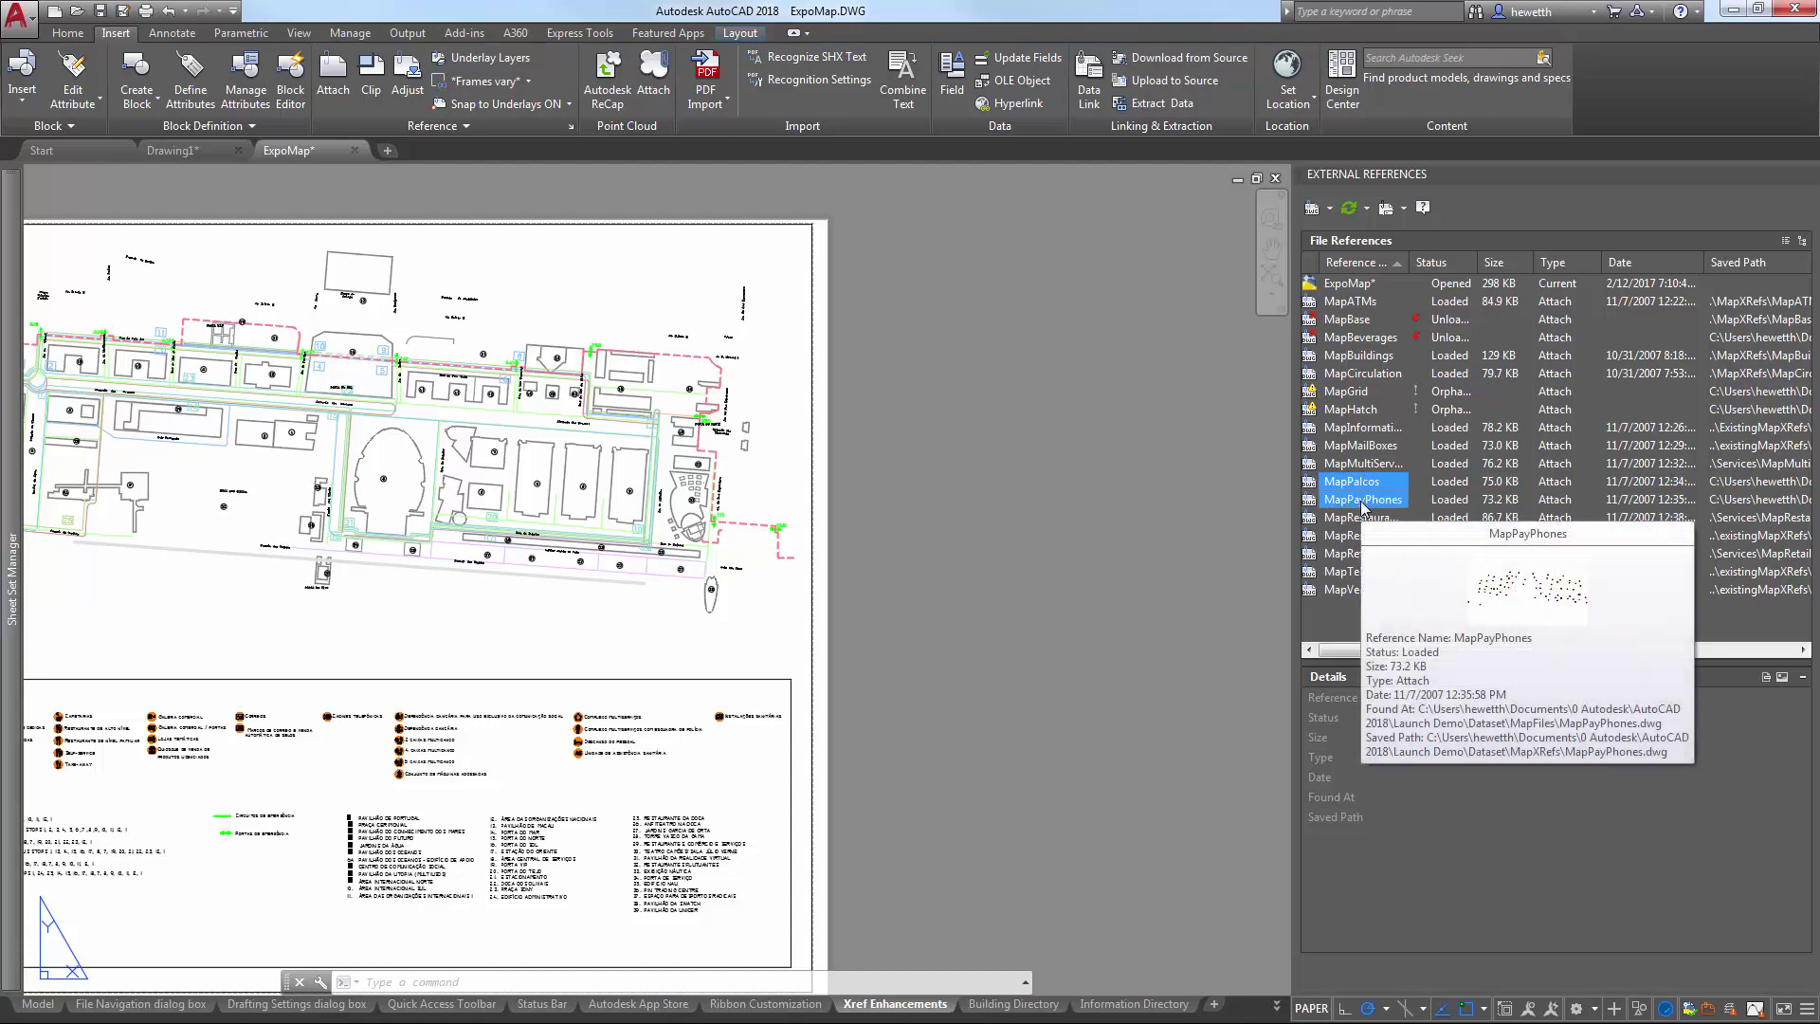
right_click(1363, 507)
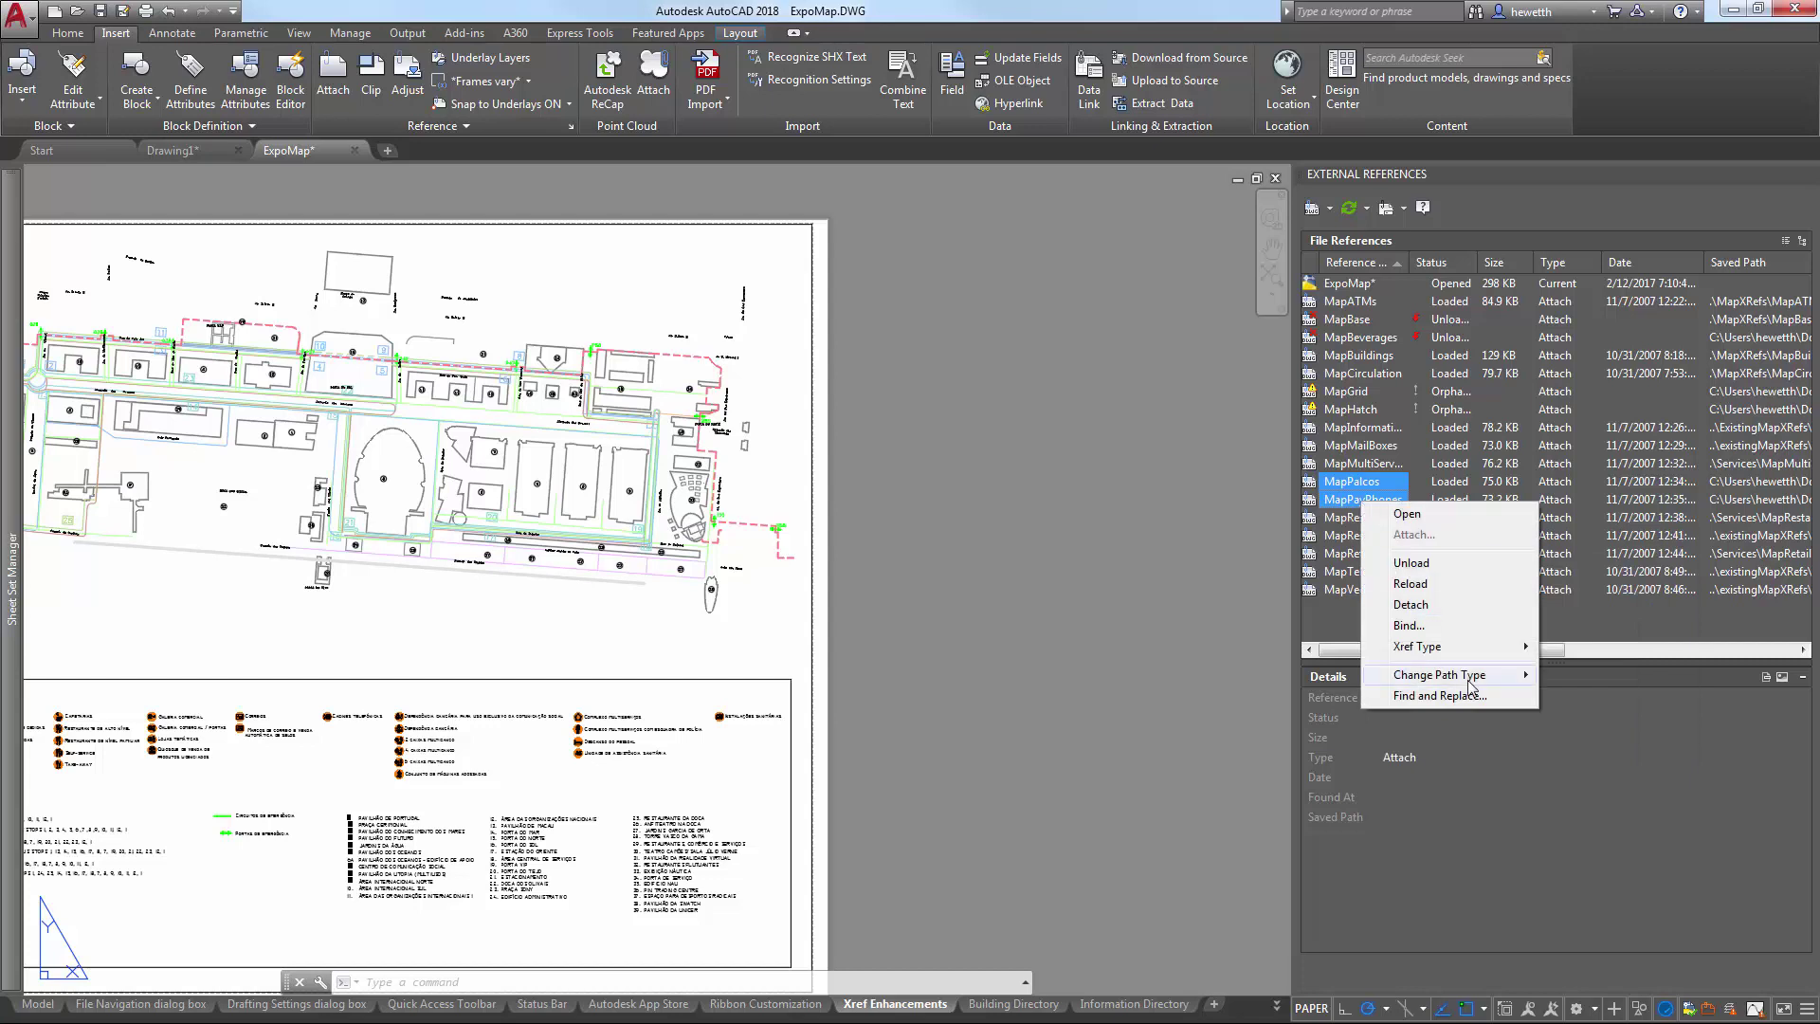
mouse_move(1471, 677)
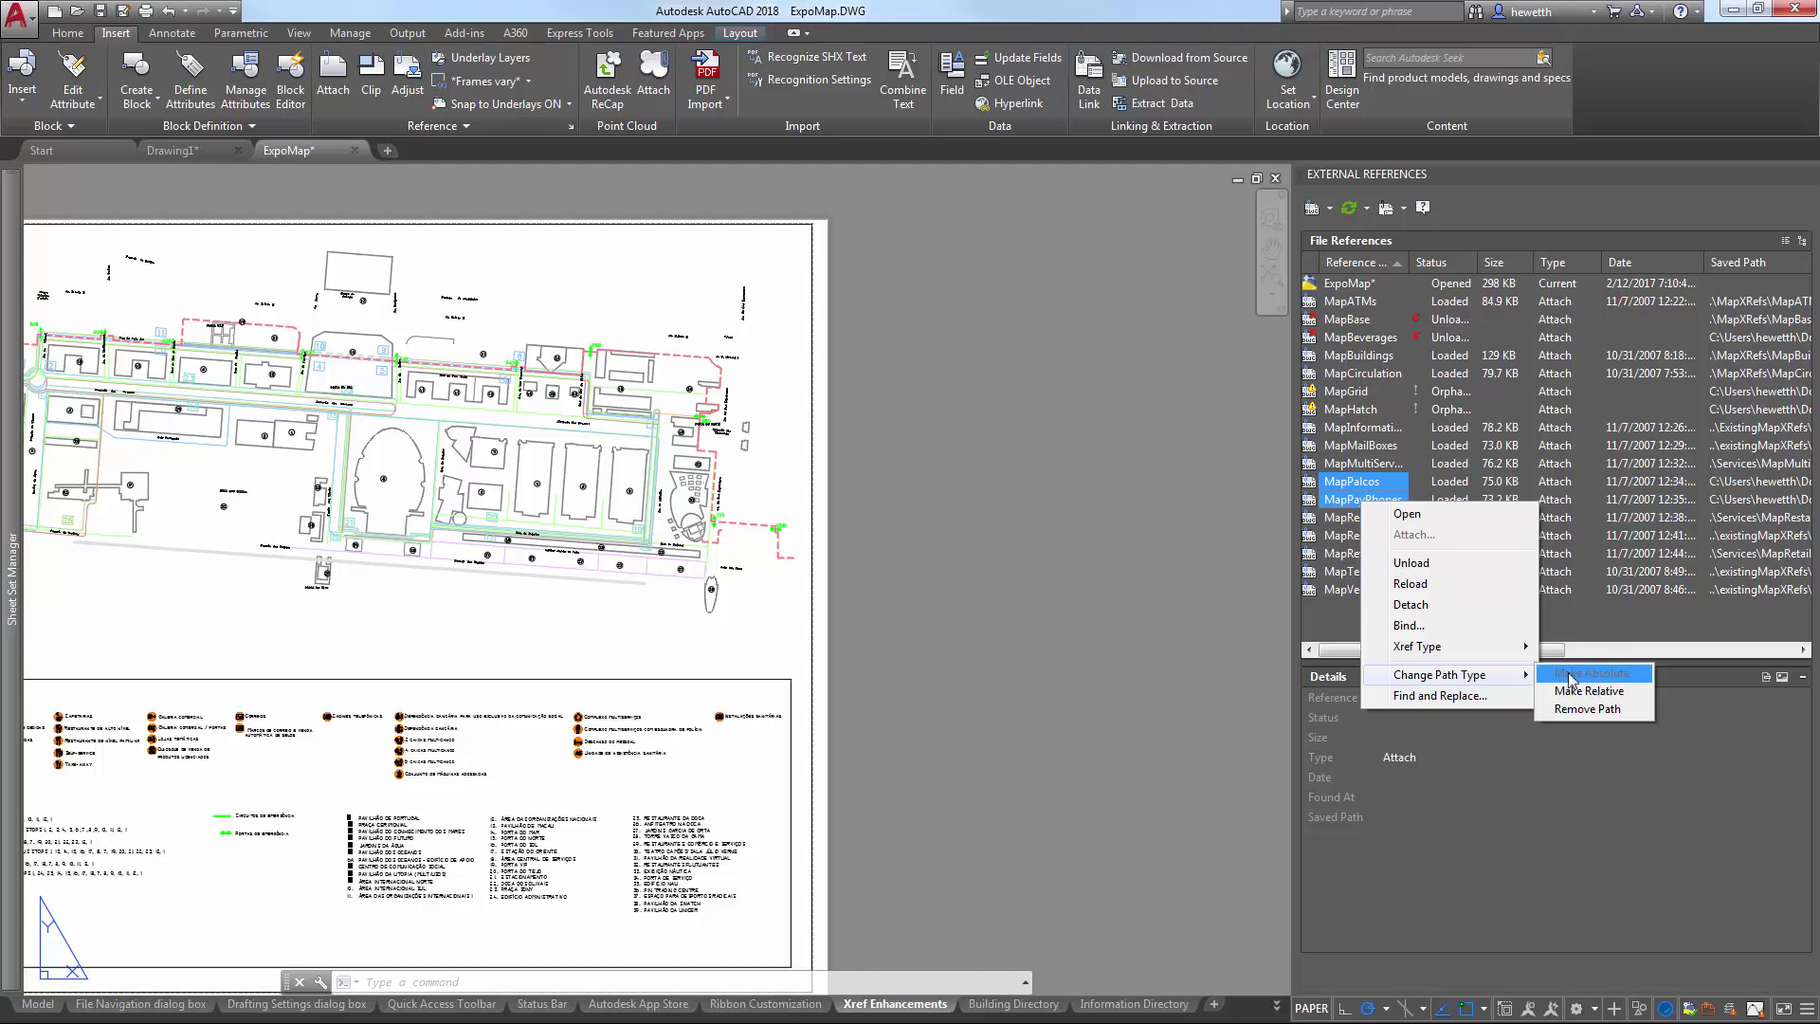
left_click(1614, 449)
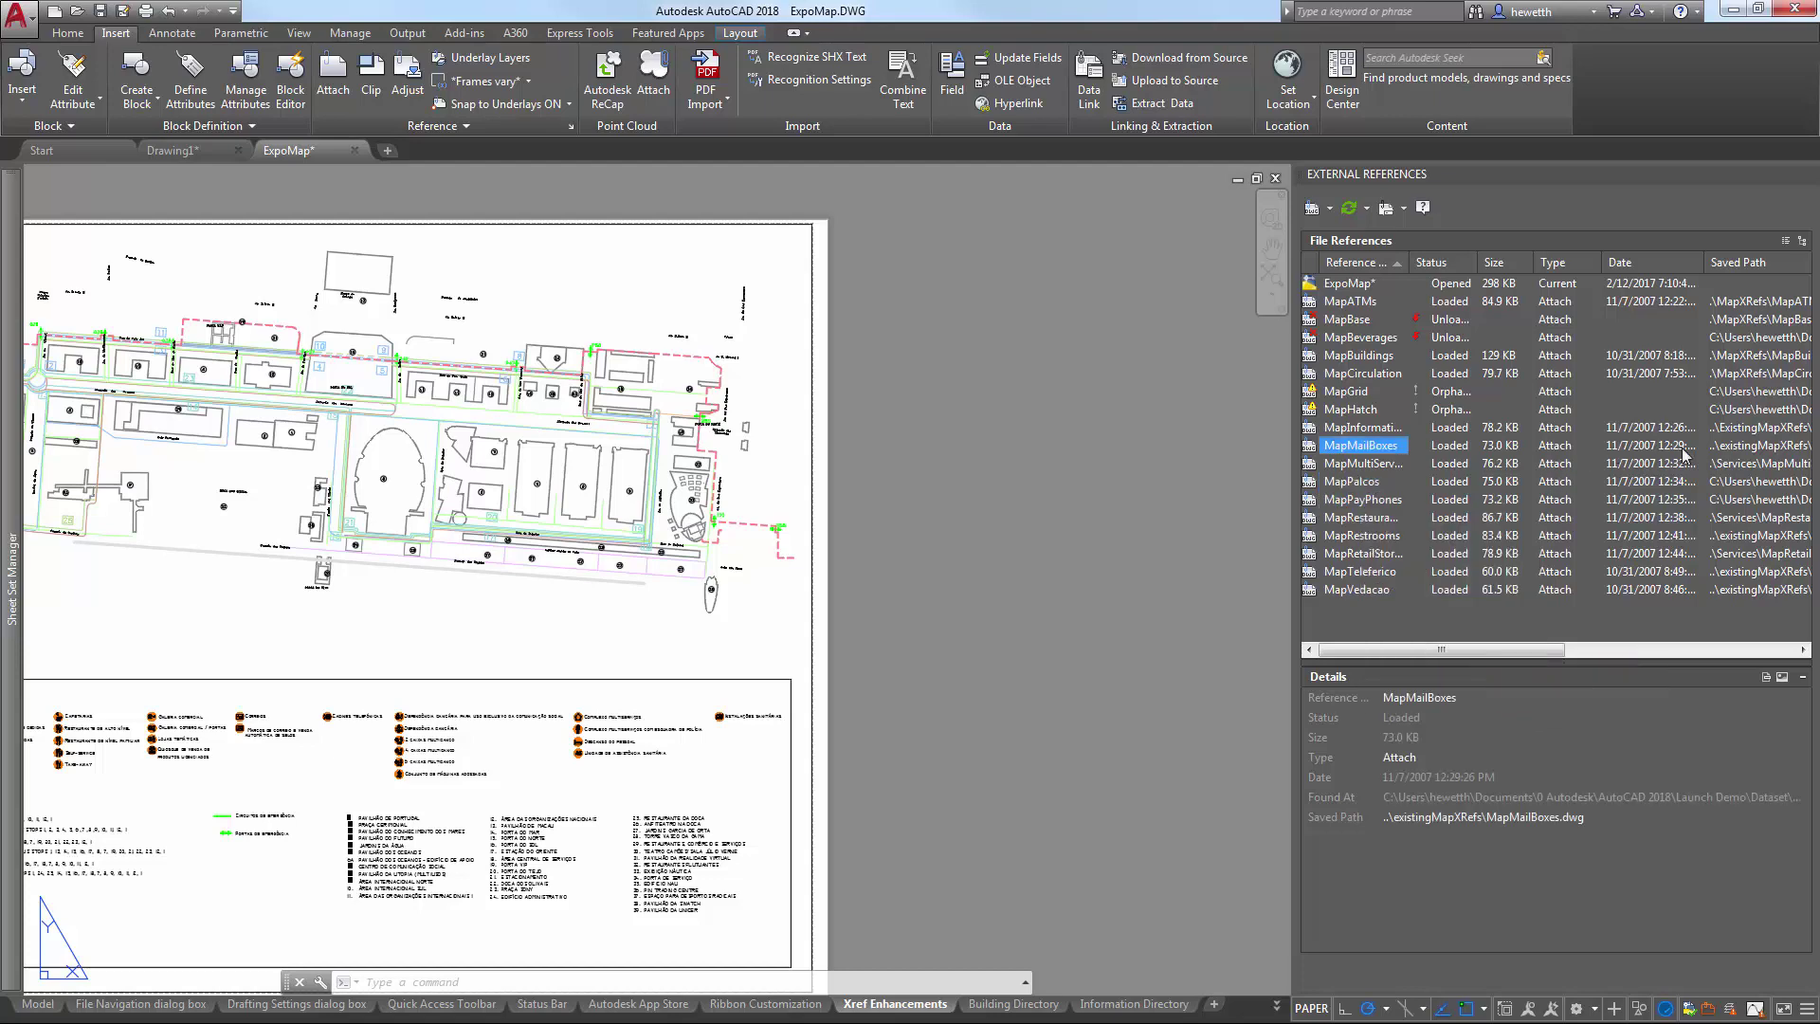
right_click(1361, 452)
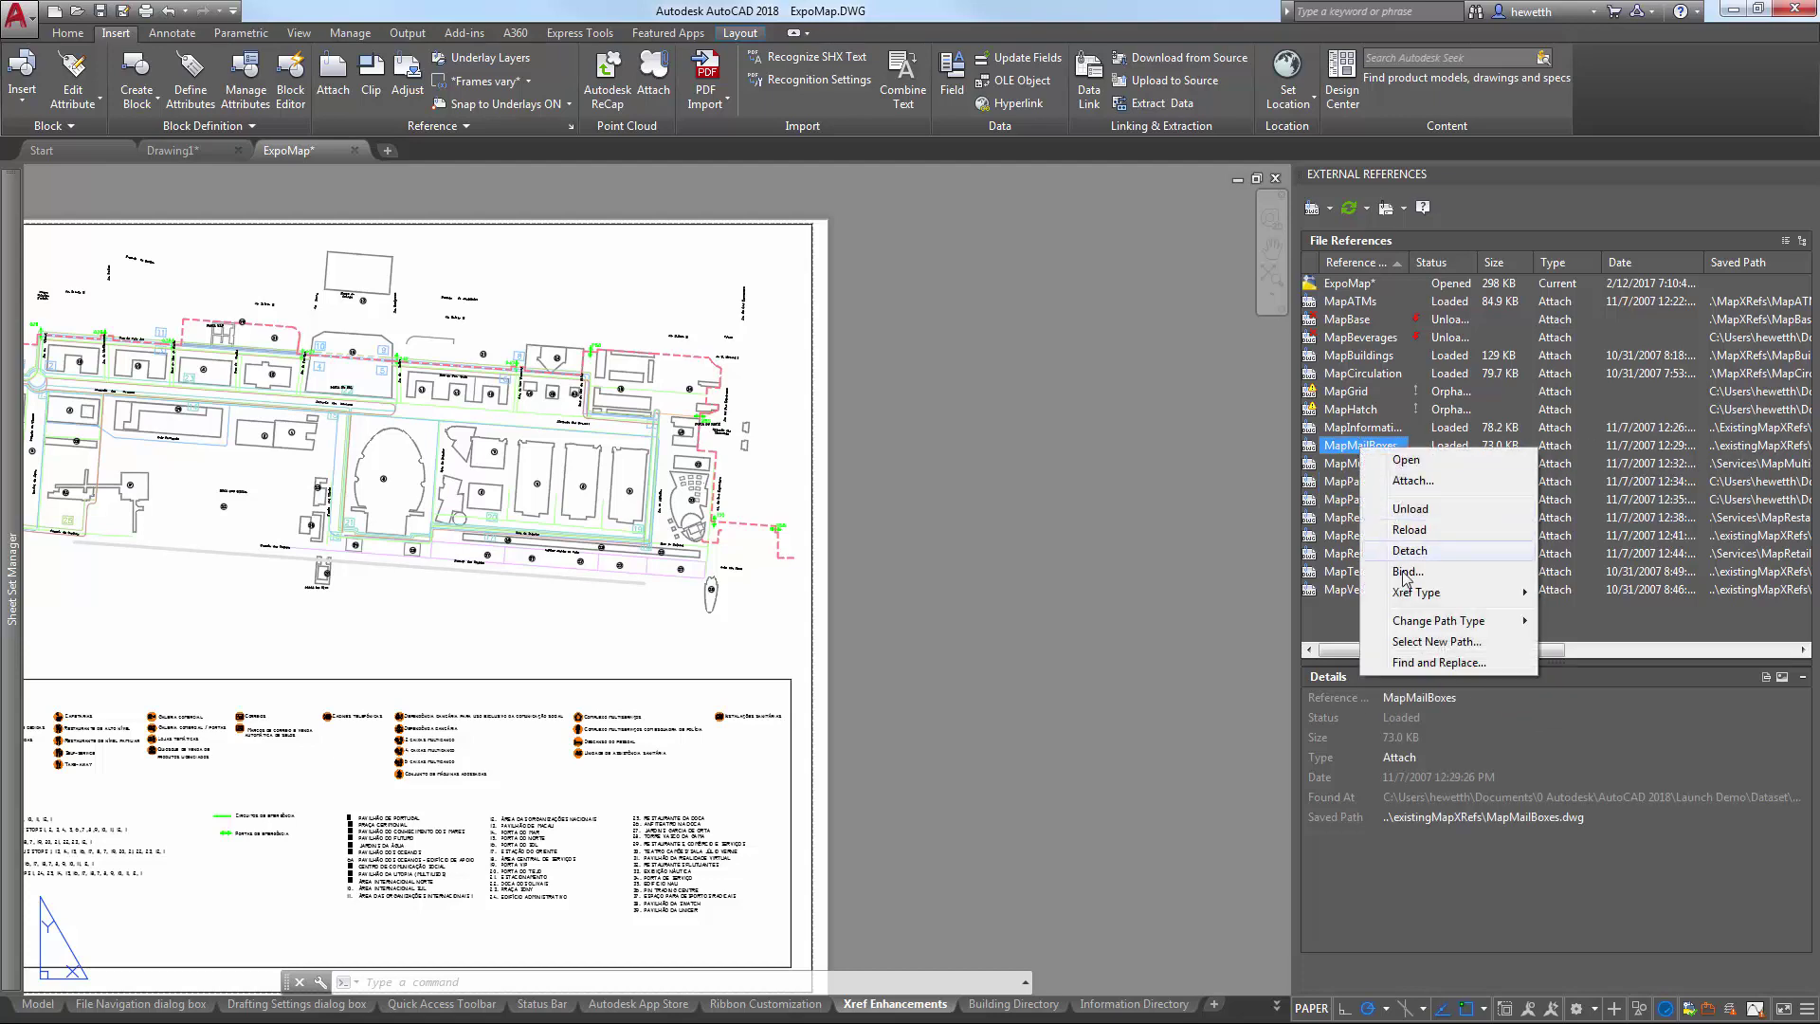
mouse_move(1422, 625)
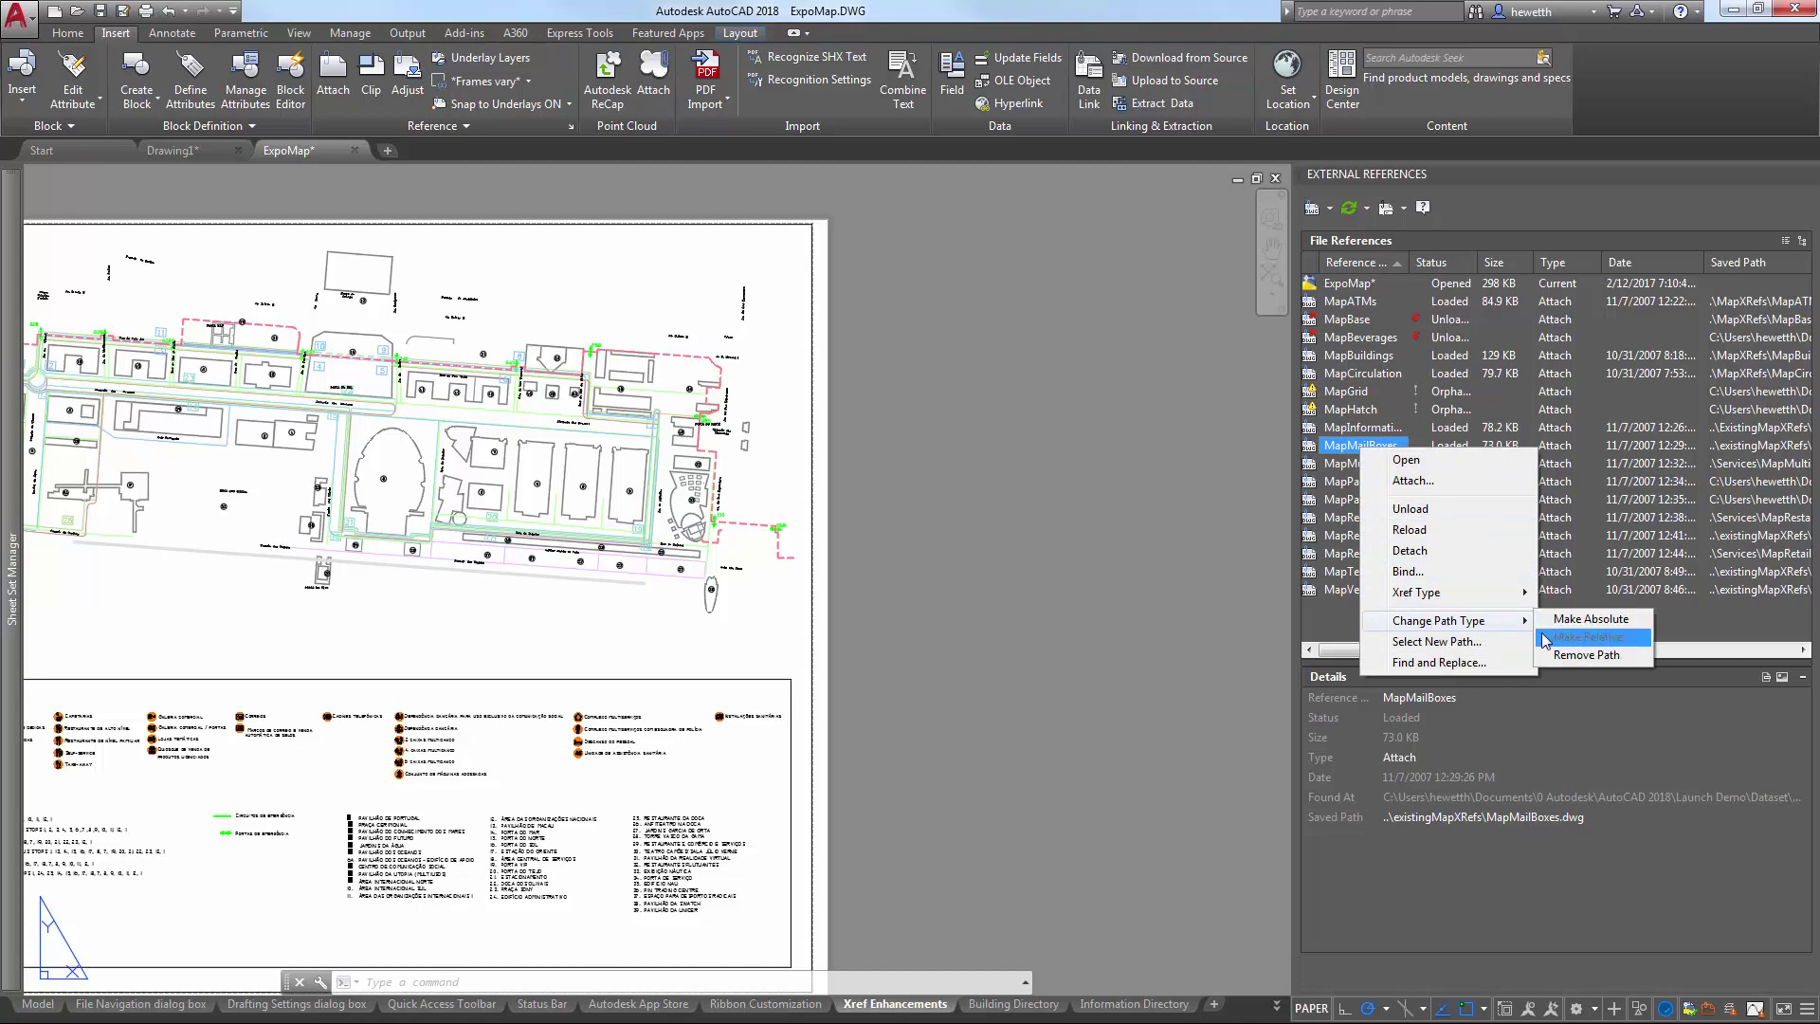
left_click(1220, 457)
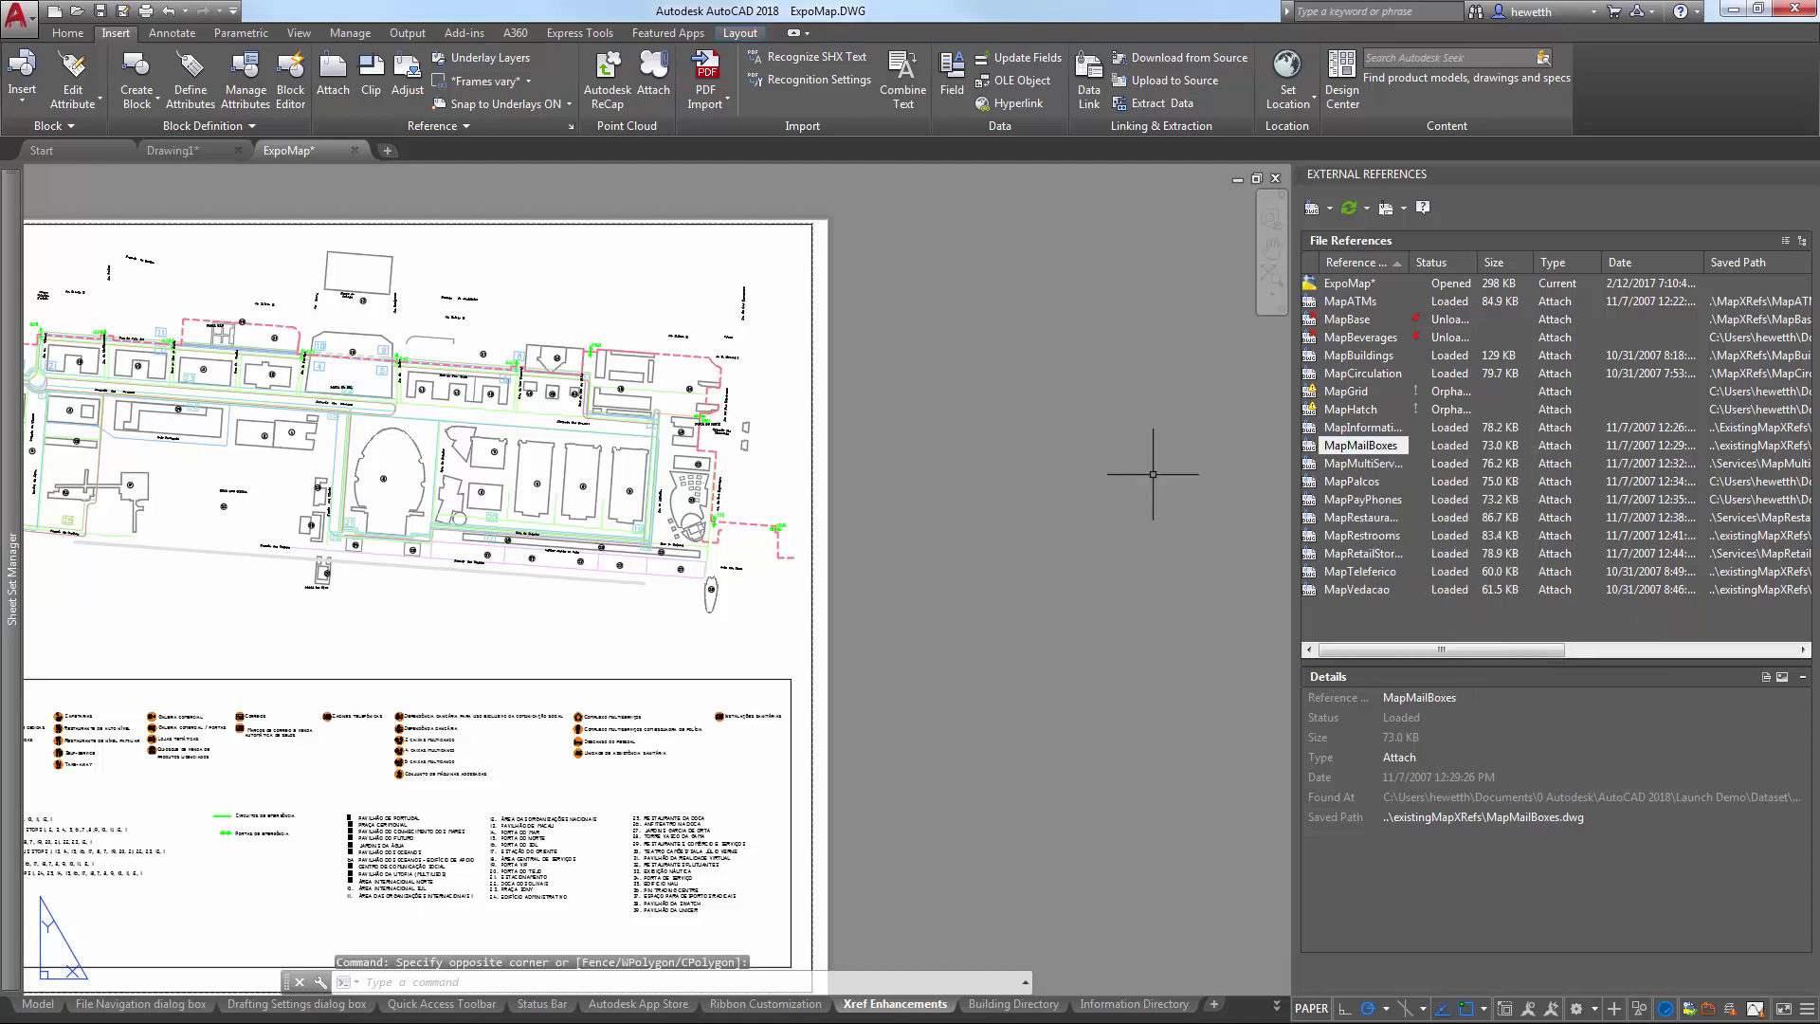
Step: Save the drawing as ExpoMap.DWG in the Launch Demo folder and update the relative paths of its references
left_click(122, 11)
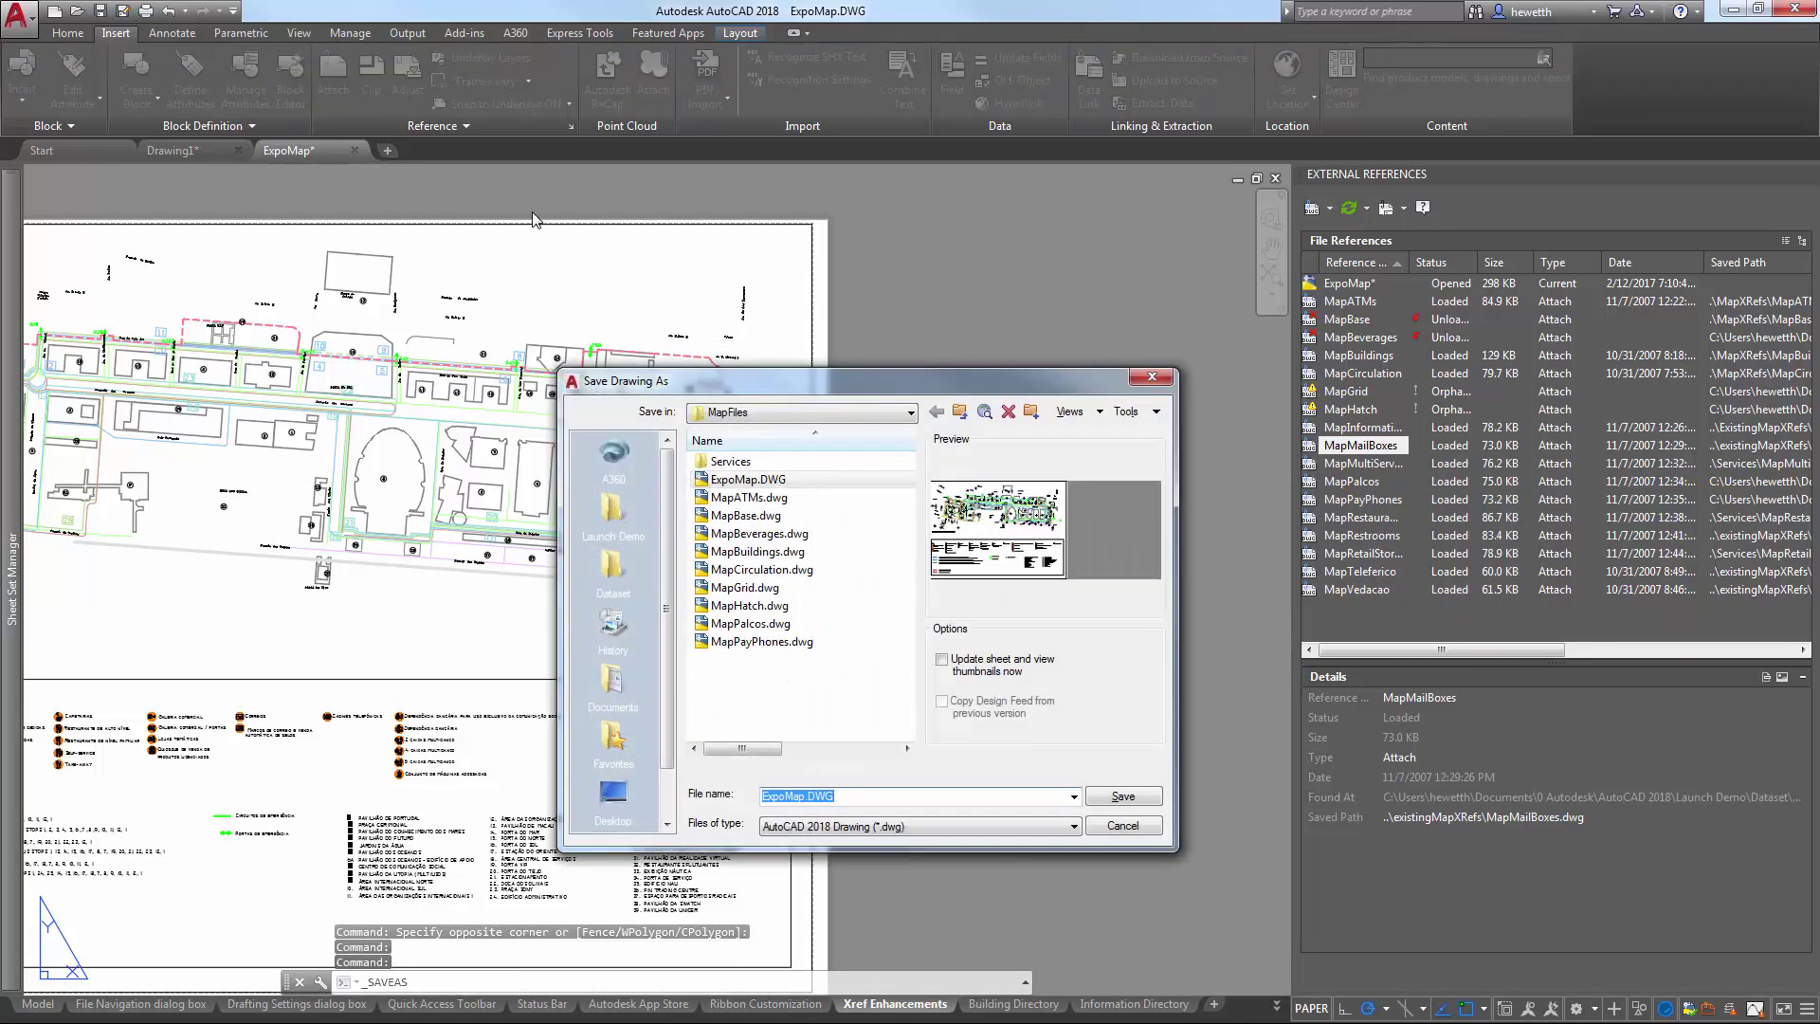
left_click(960, 414)
left_click(961, 414)
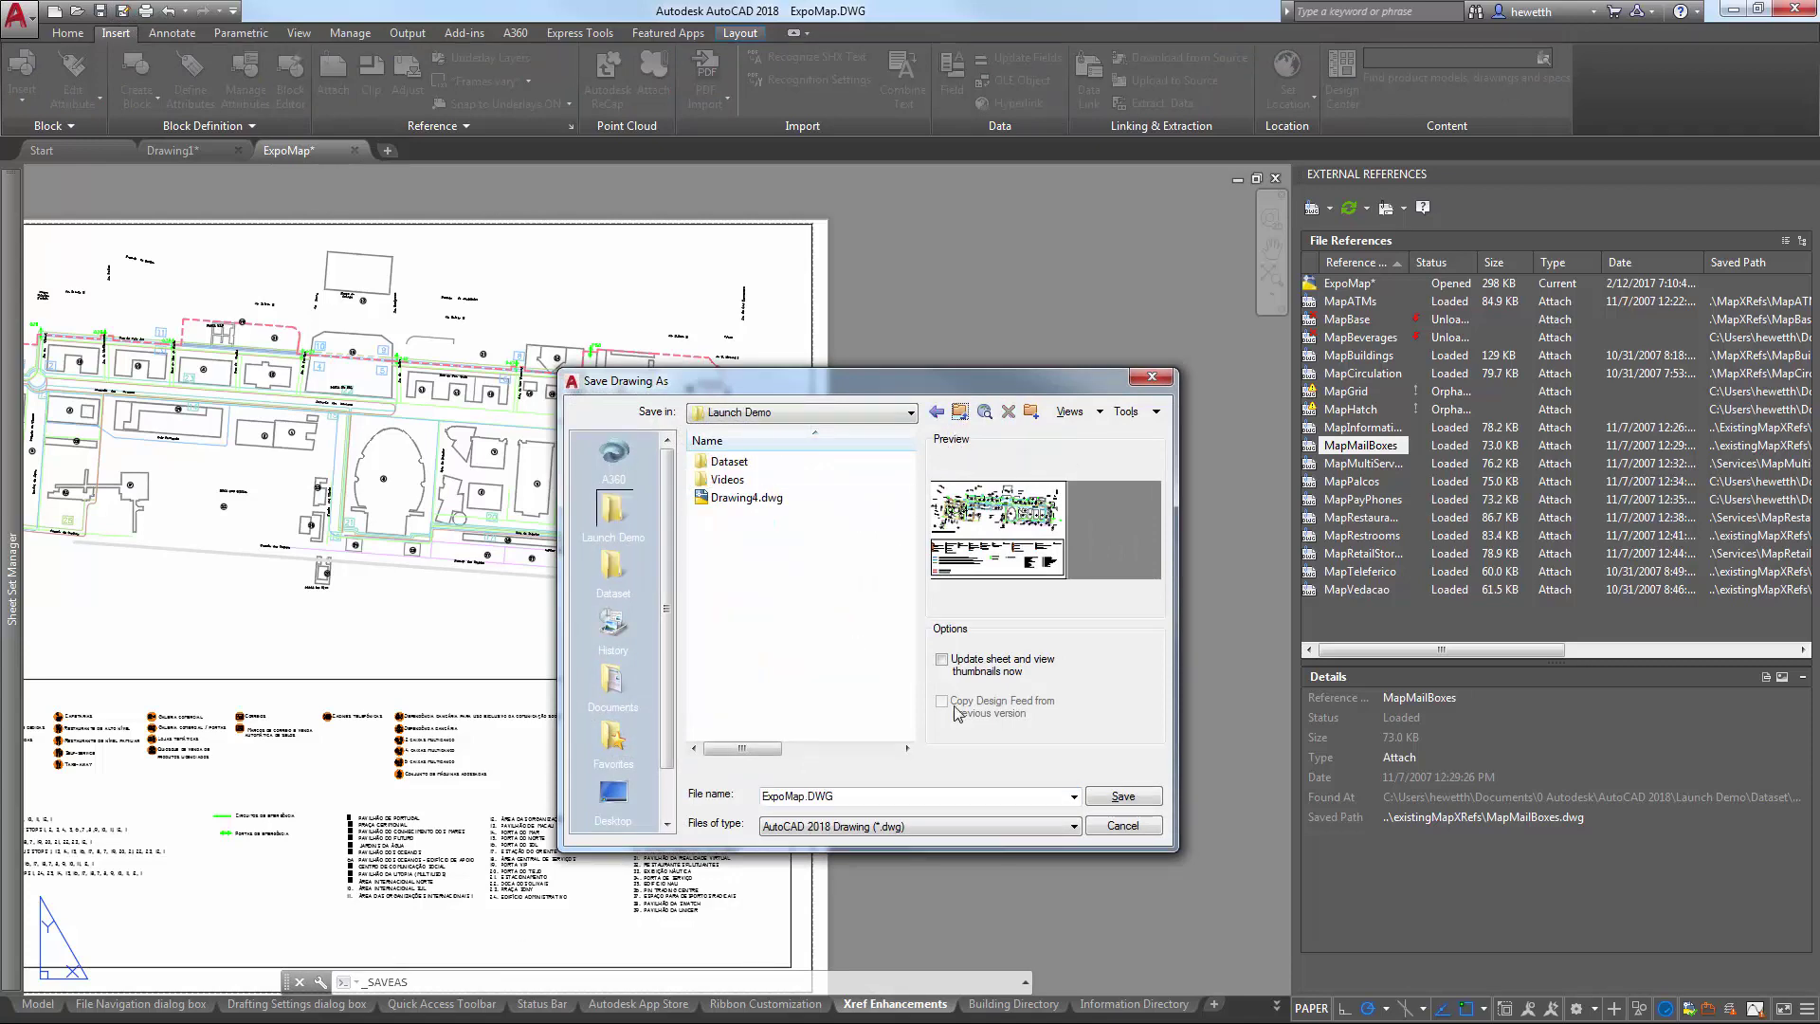
left_click(1112, 800)
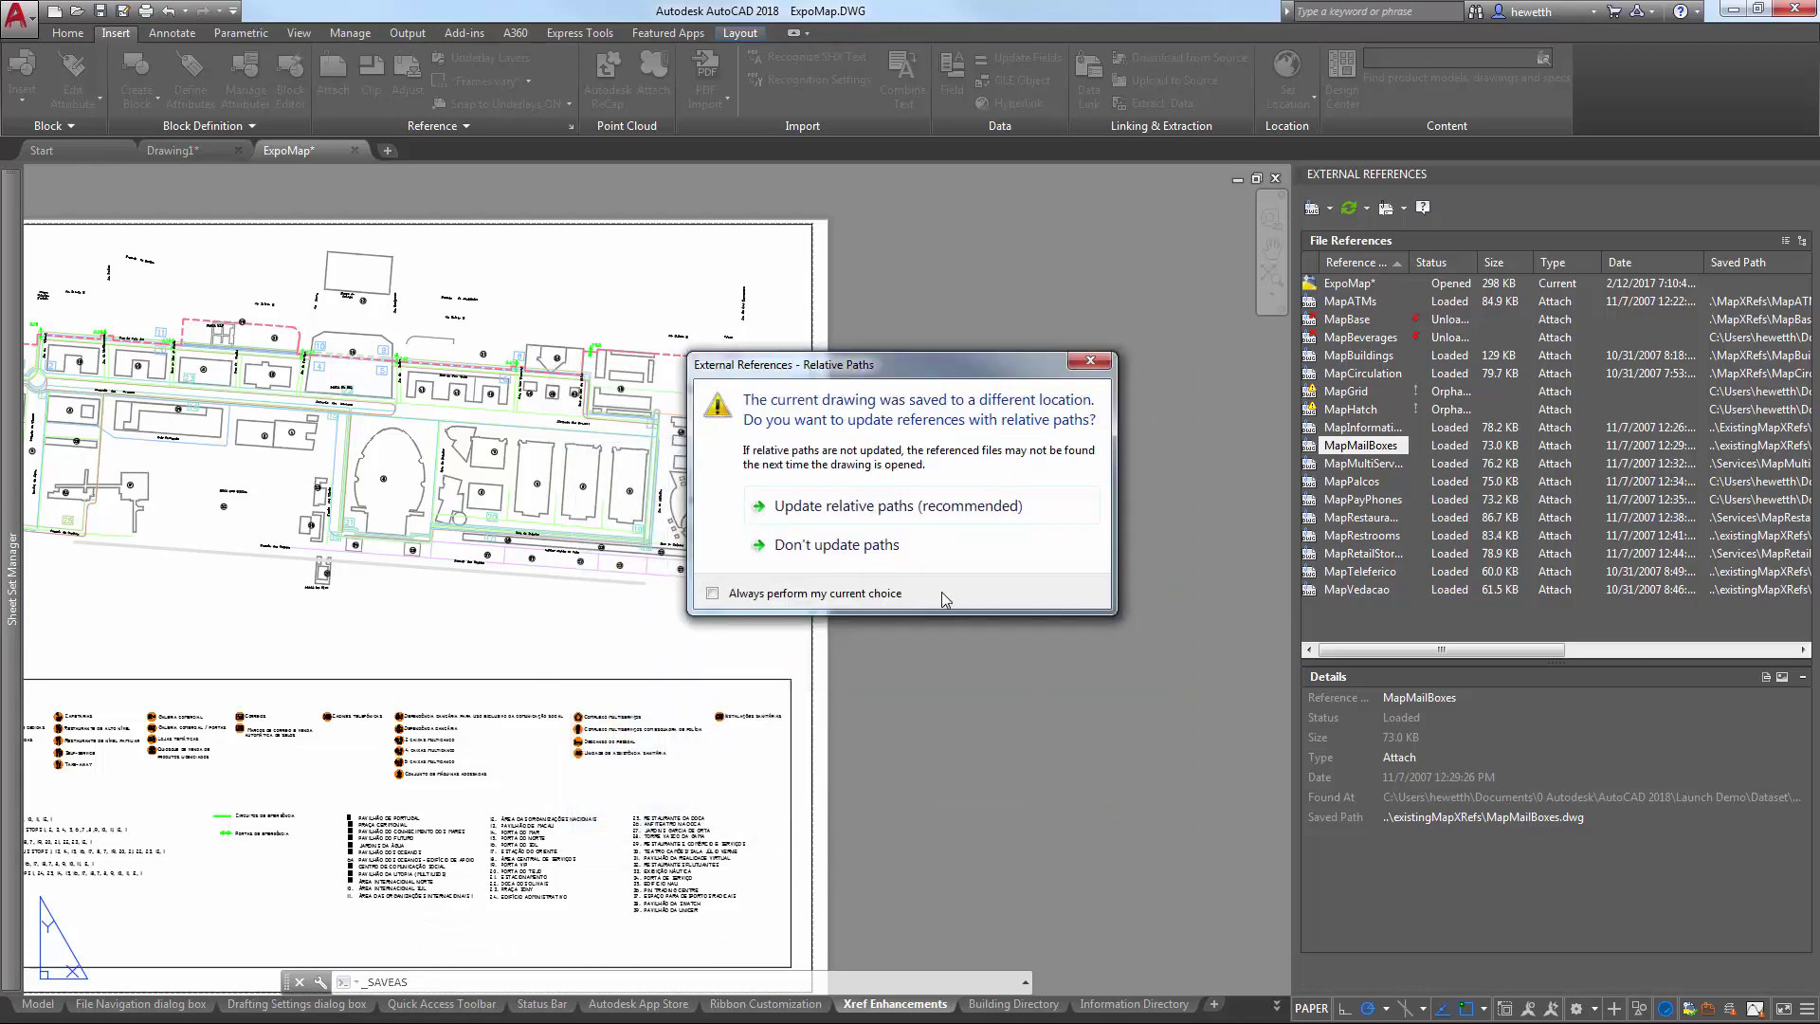
left_click(950, 511)
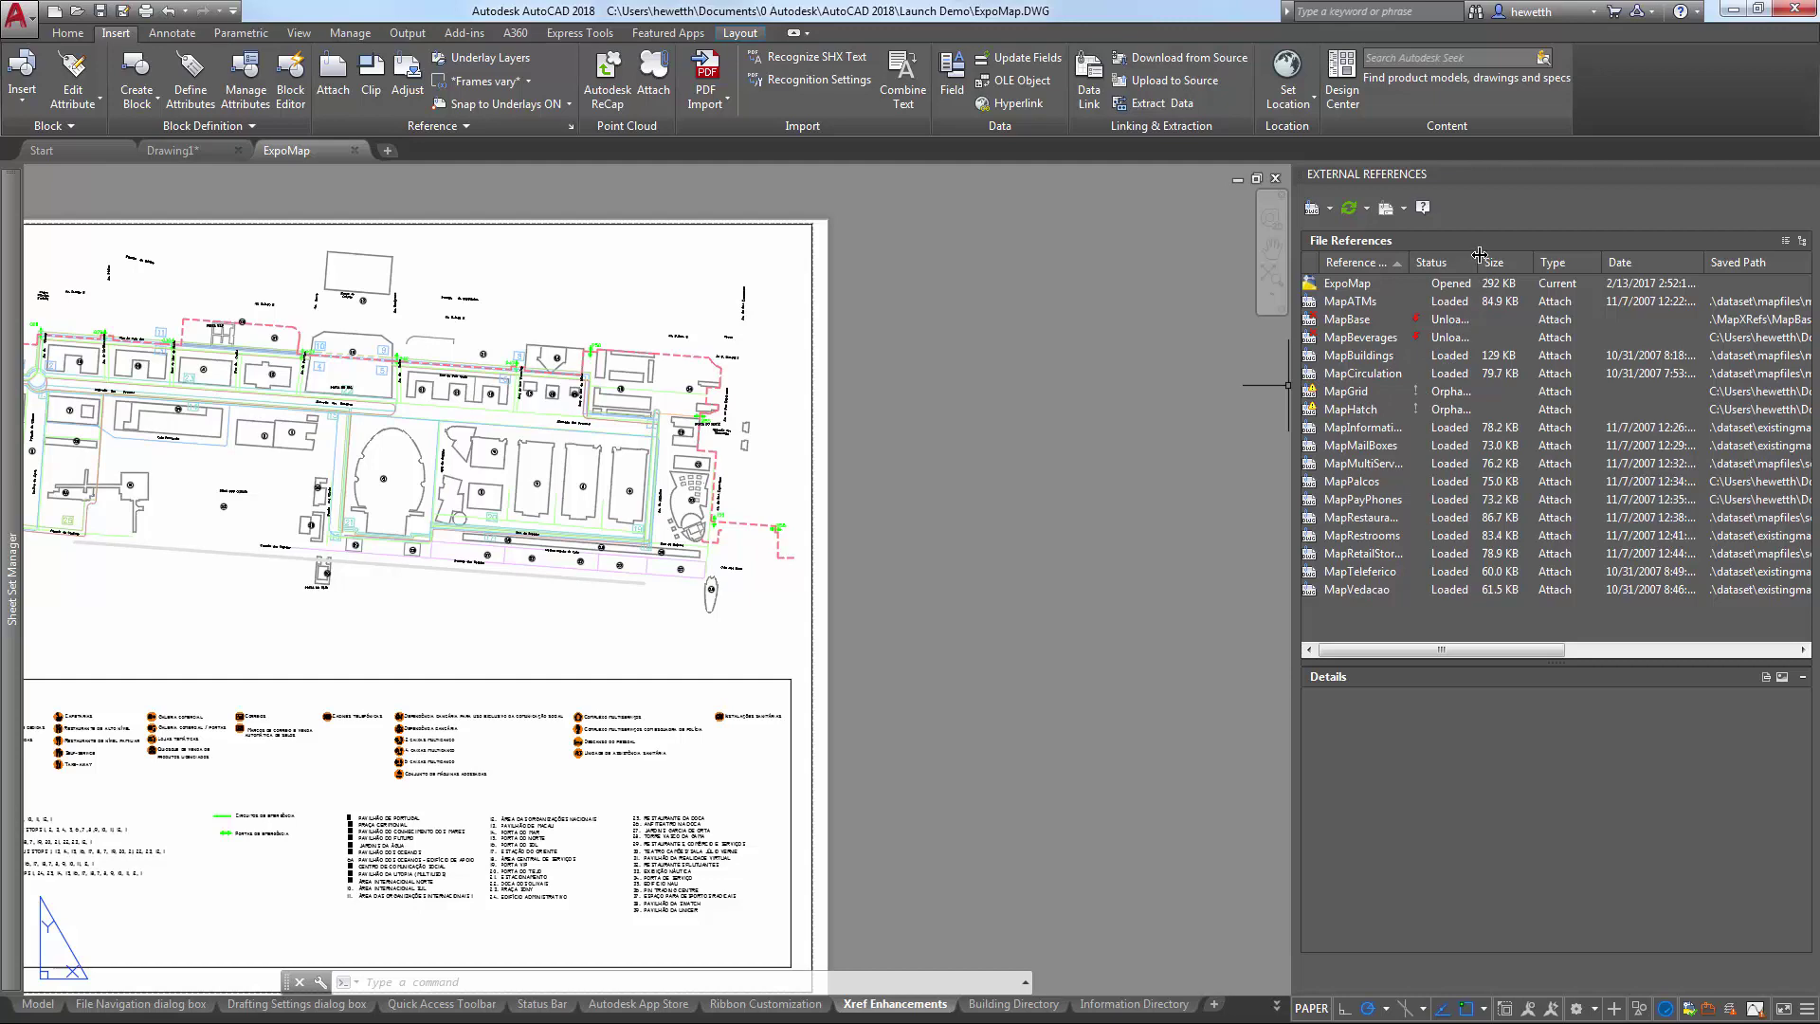
Step: Widen the Status column of the external references list, and examine the nesting under MapBase in the tree view before restoring the list view
left_click_drag(1479, 255, 1502, 256)
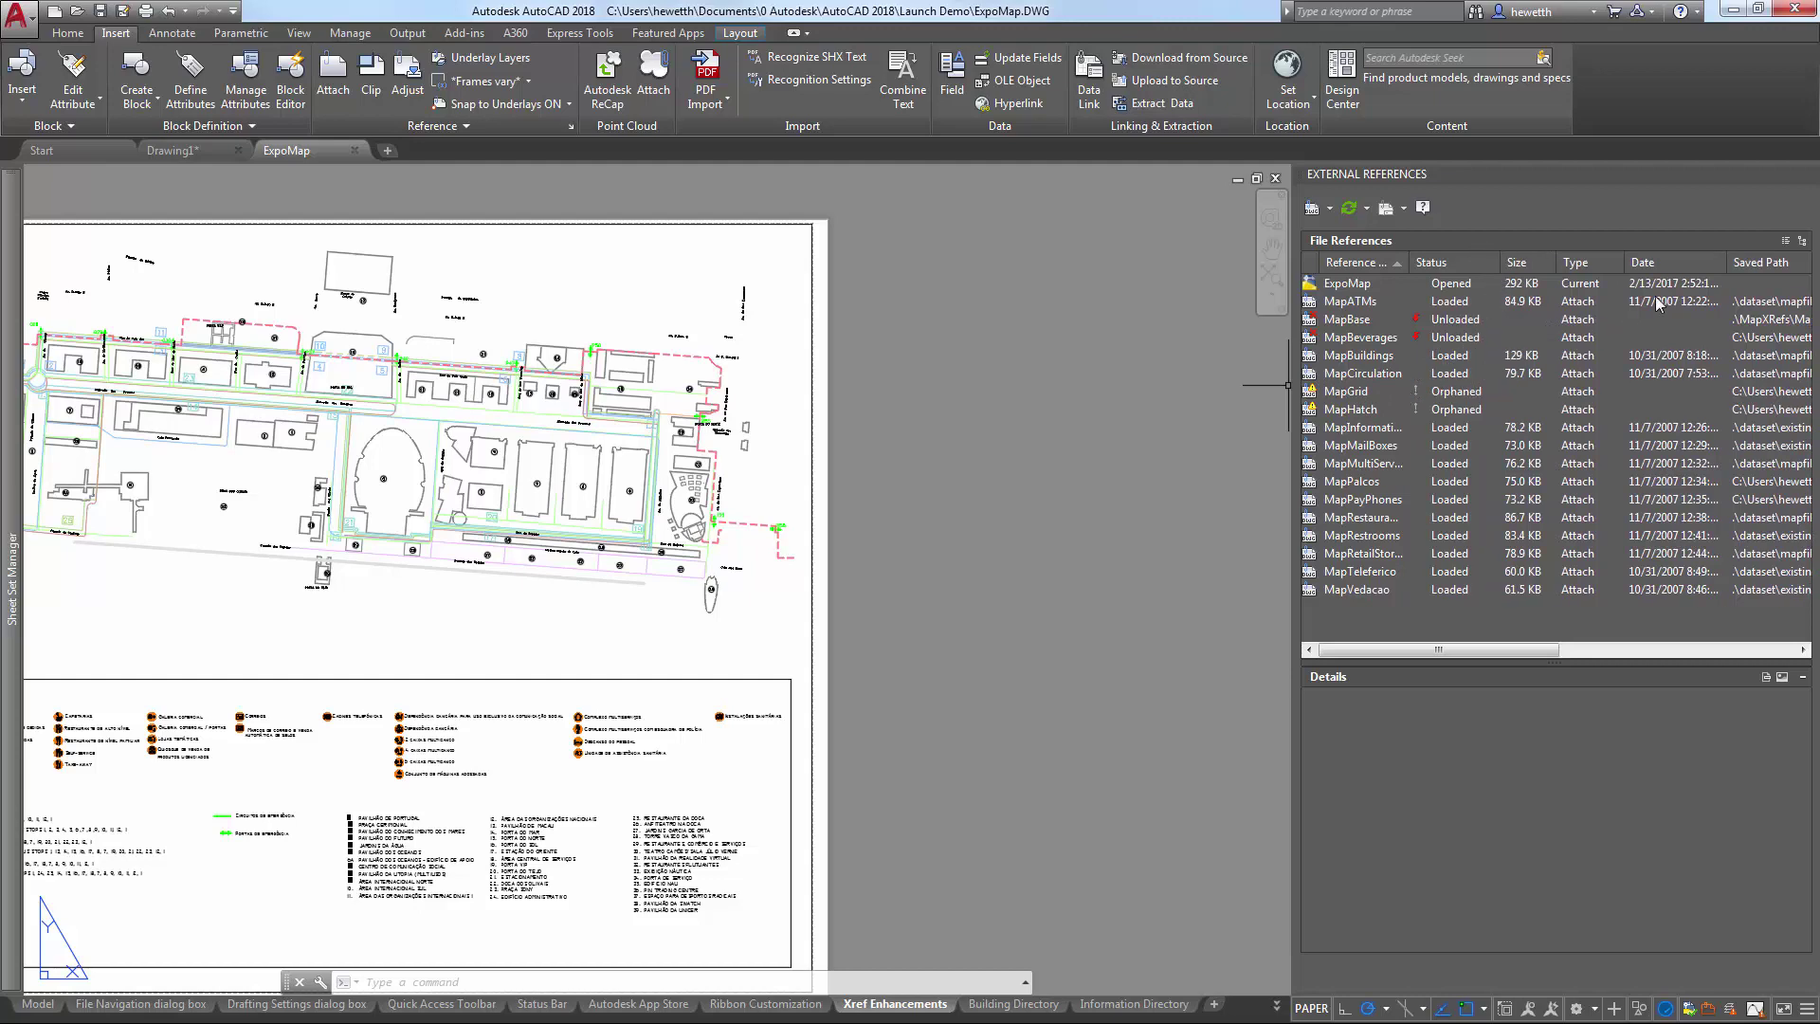
left_click(1800, 242)
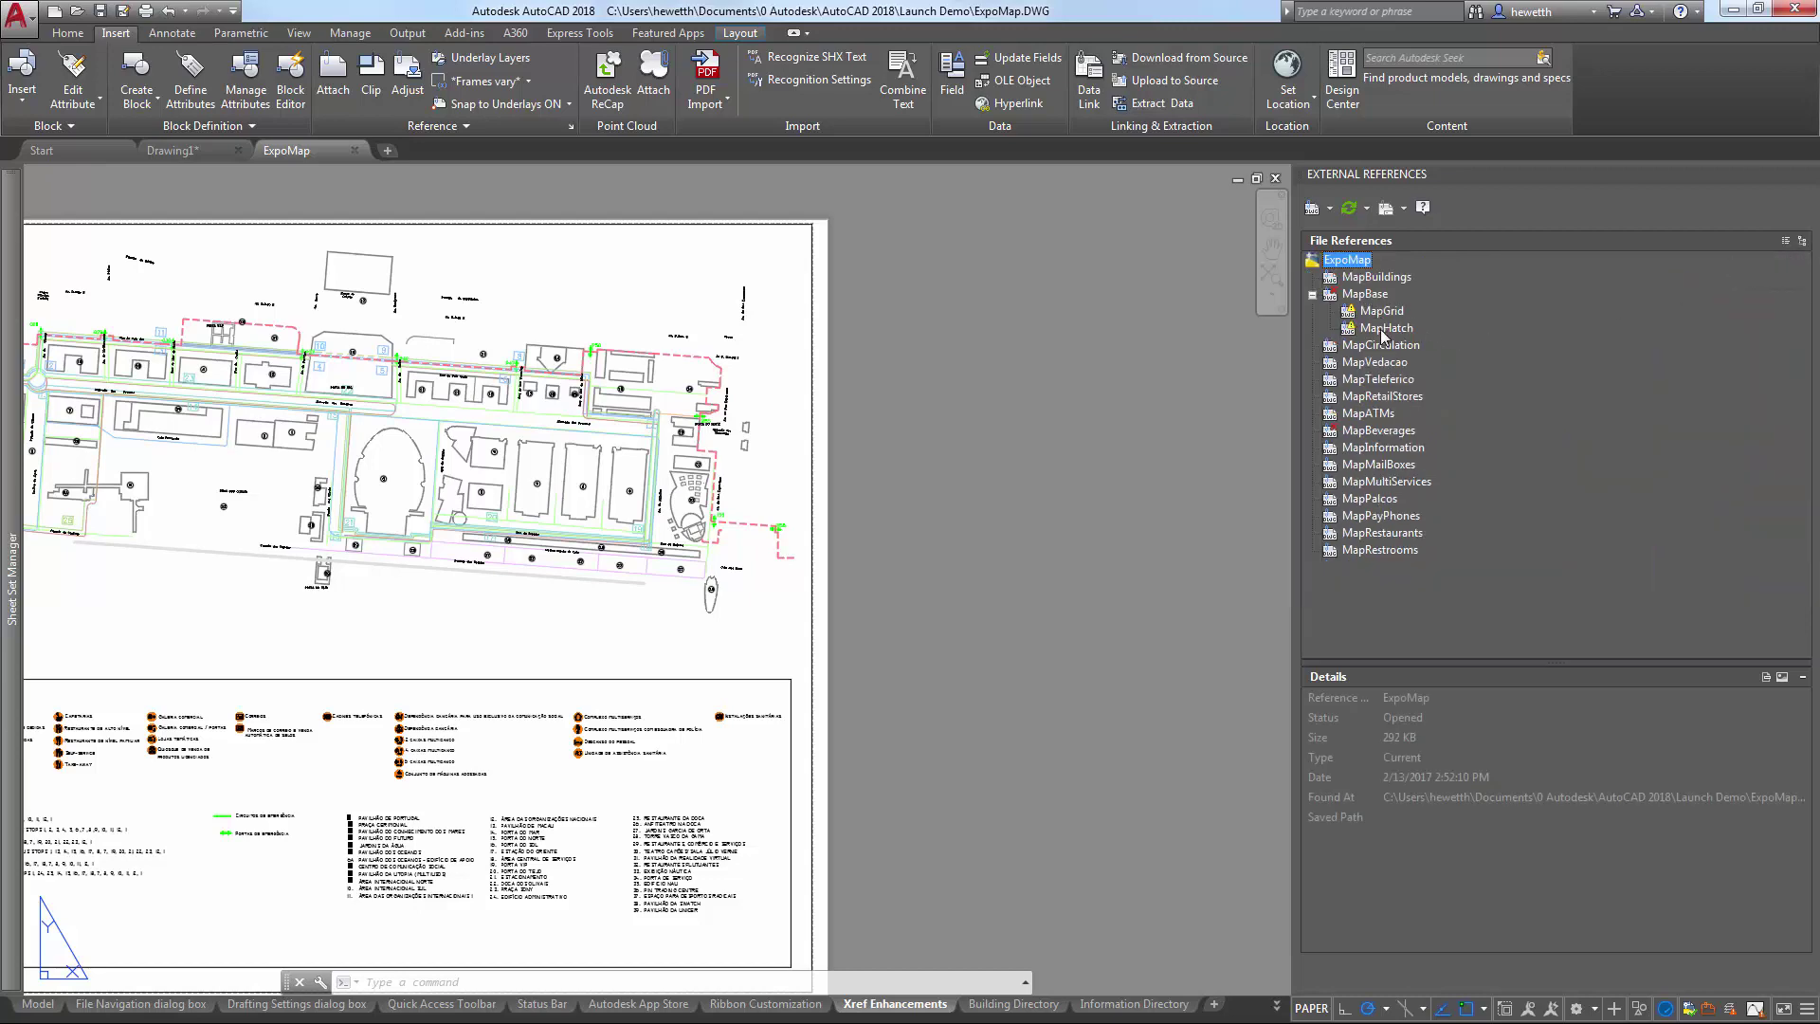
mouse_move(1384, 335)
left_click(1784, 241)
Step: Open the unloaded MapBeverages reference as its own drawing from the external references list, and close it after viewing
left_click(1364, 337)
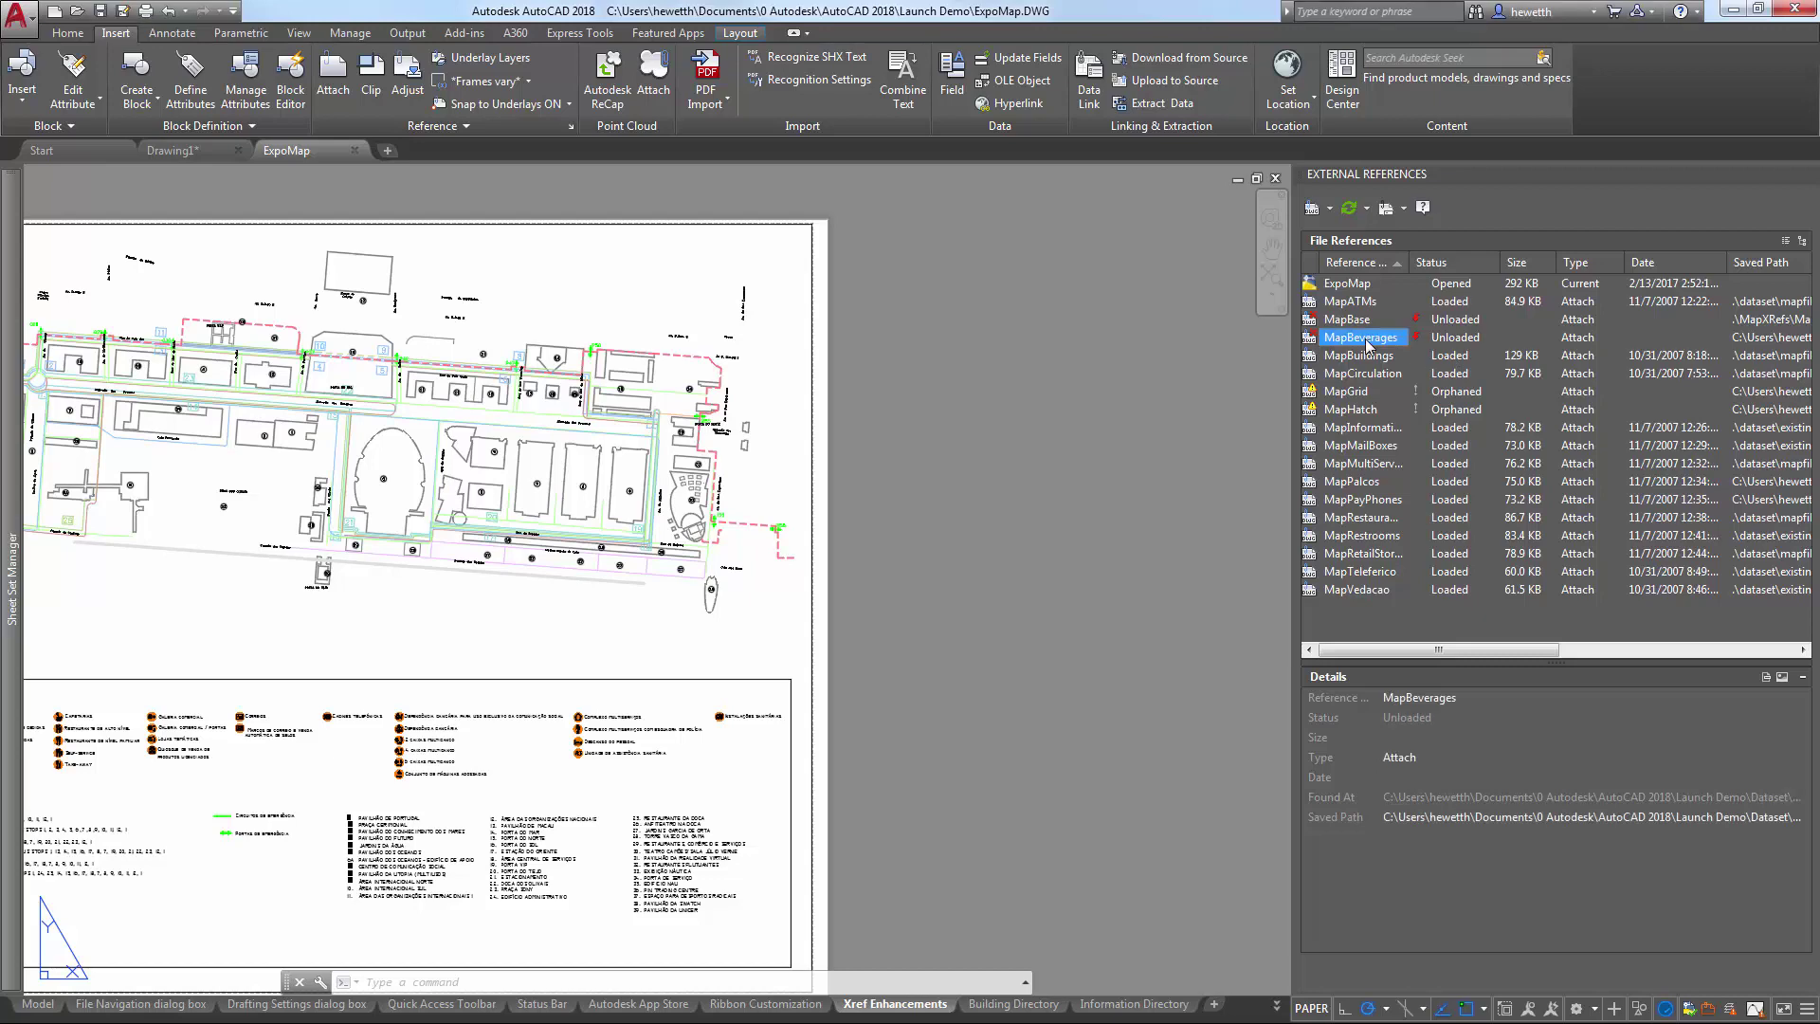
right_click(1368, 345)
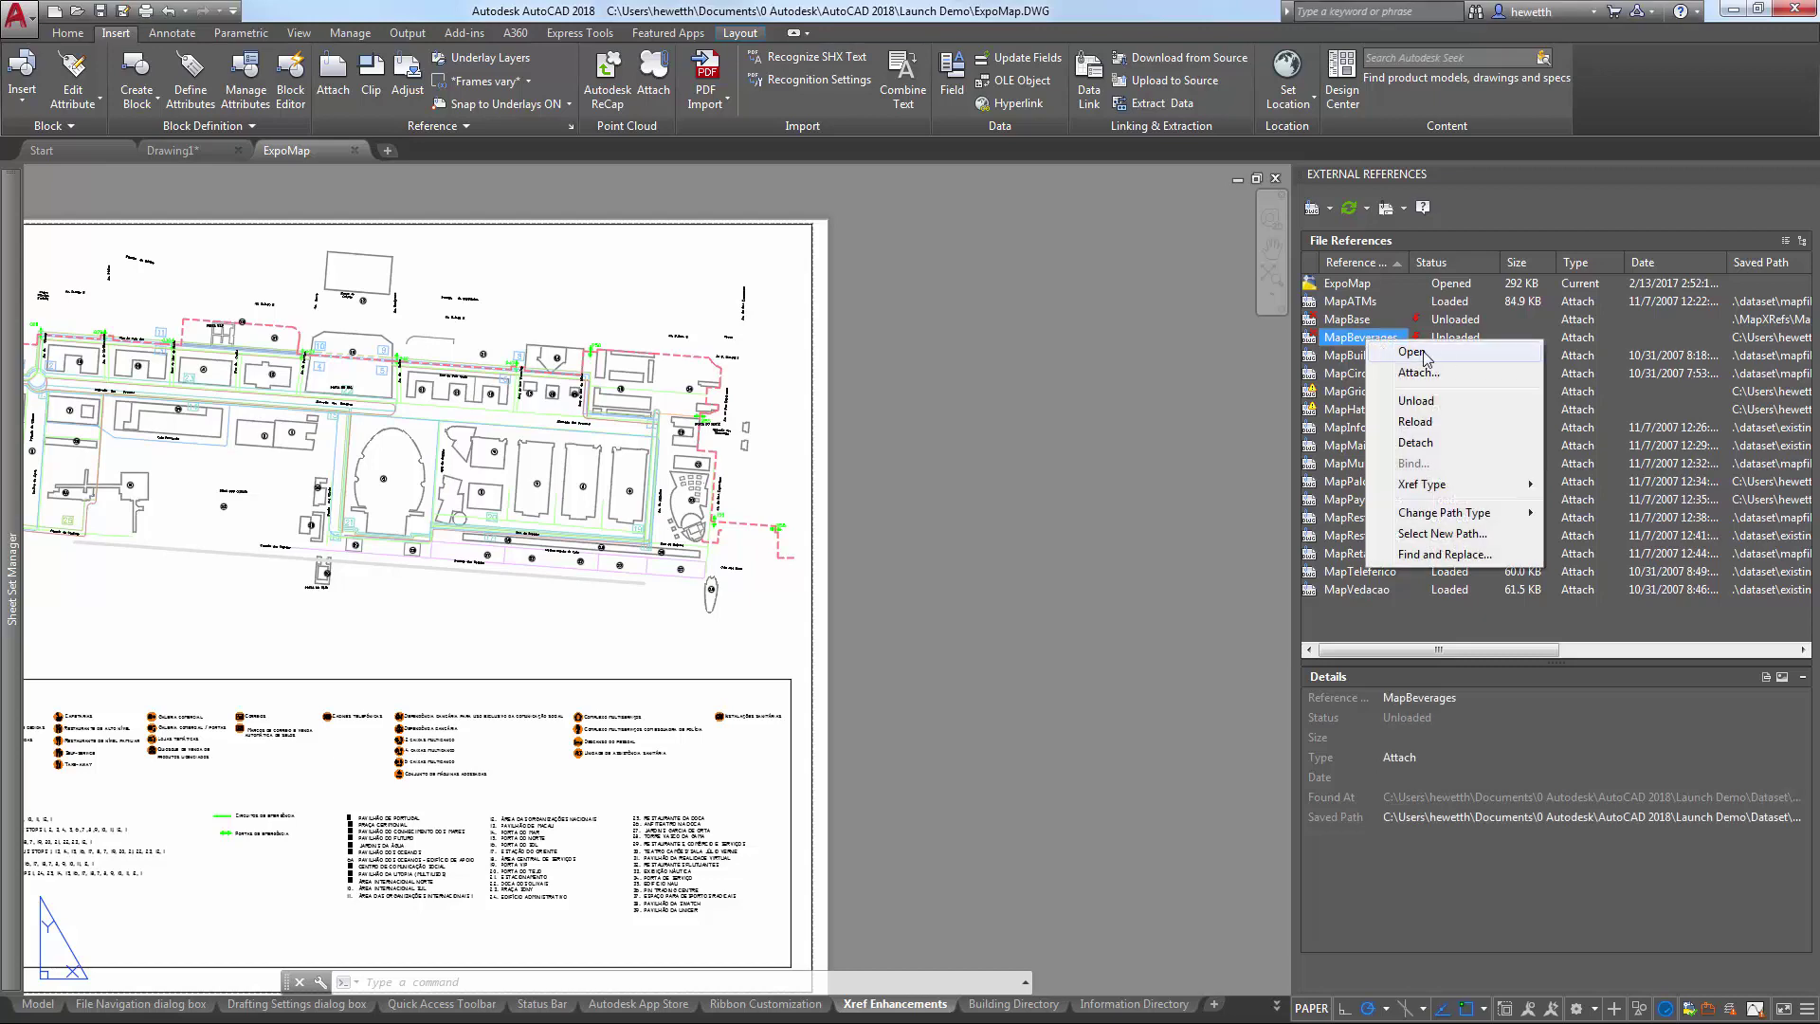
left_click(1457, 361)
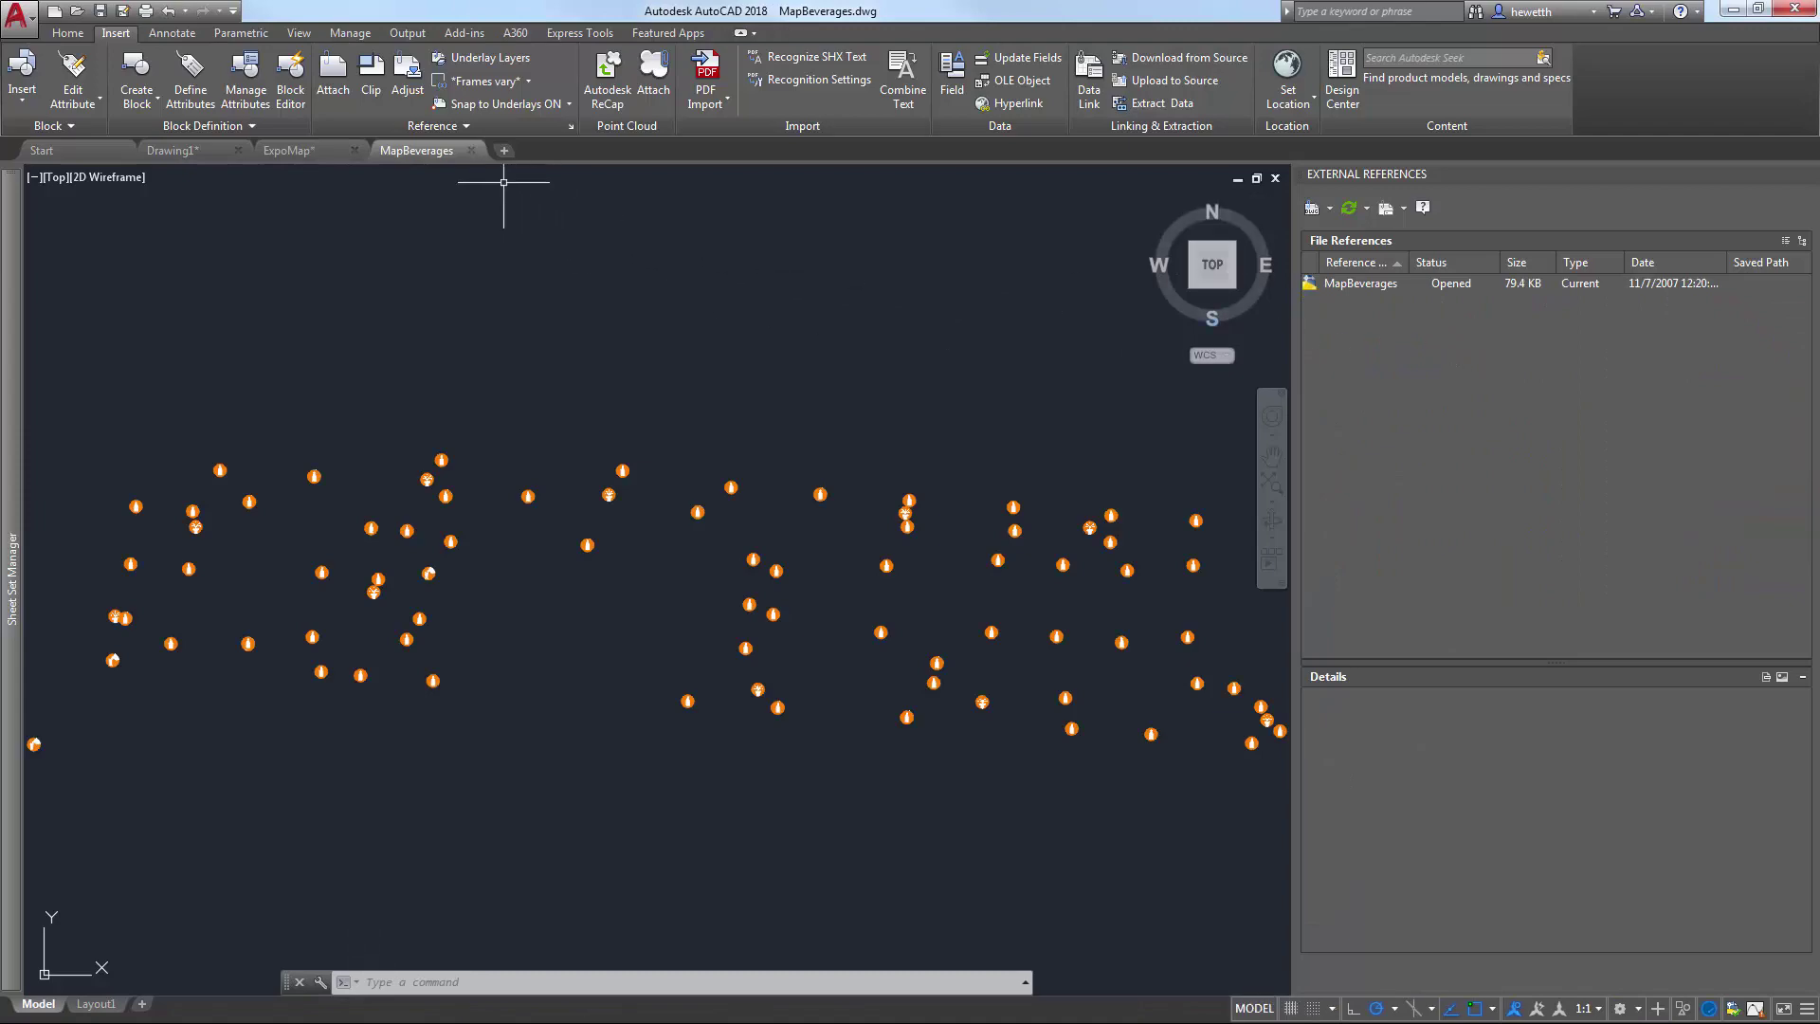
left_click(472, 150)
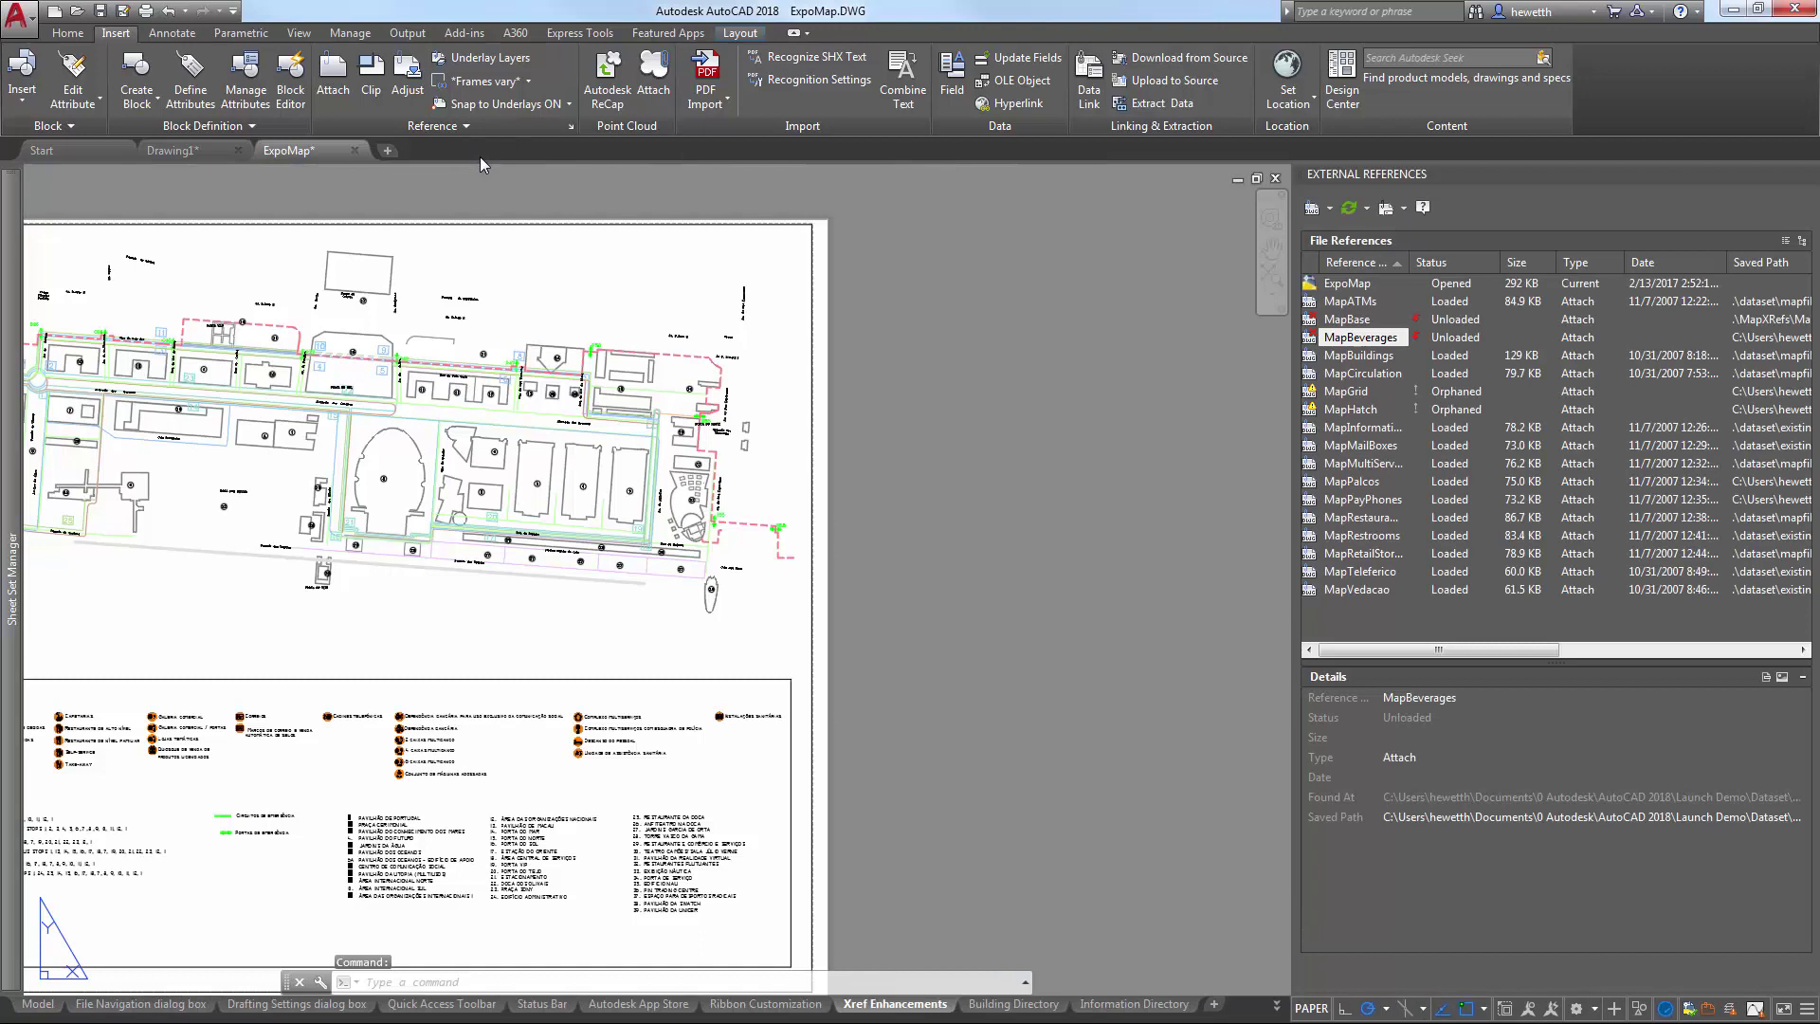
Step: Rename the MapBeverages reference to Beverages in the external references list
left_click(1376, 341)
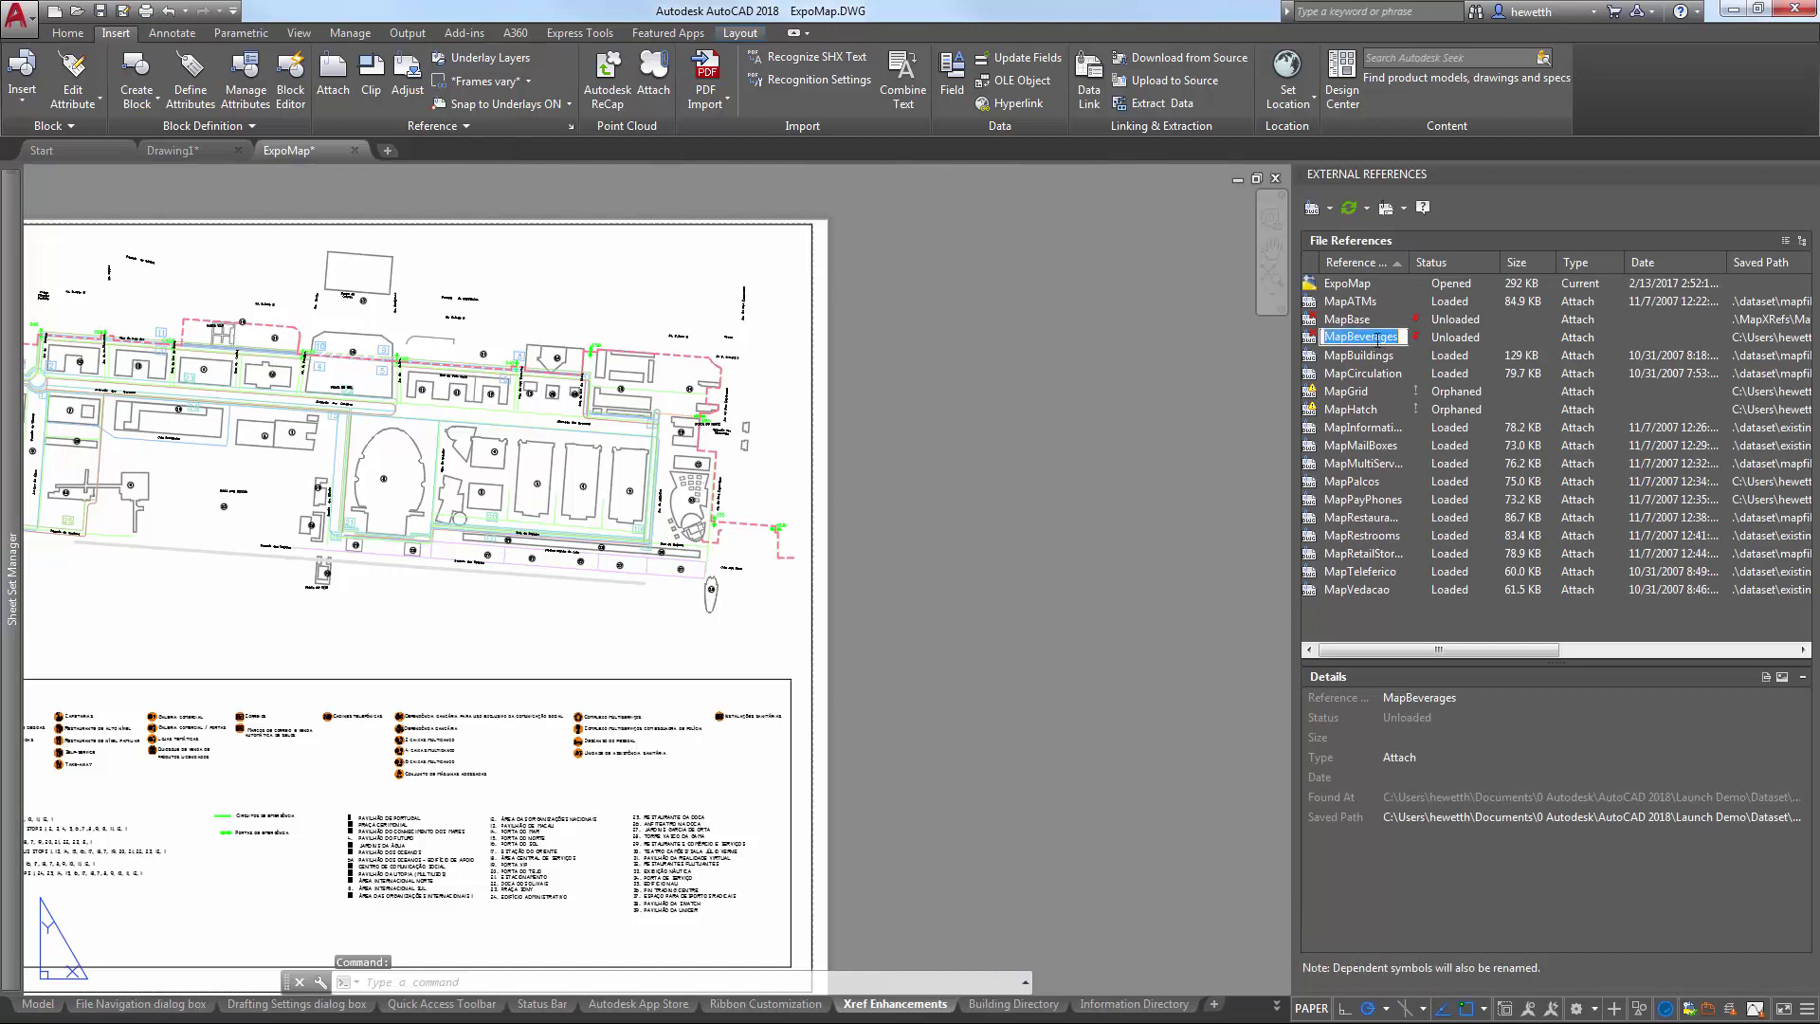
left_click_drag(1348, 338, 1319, 341)
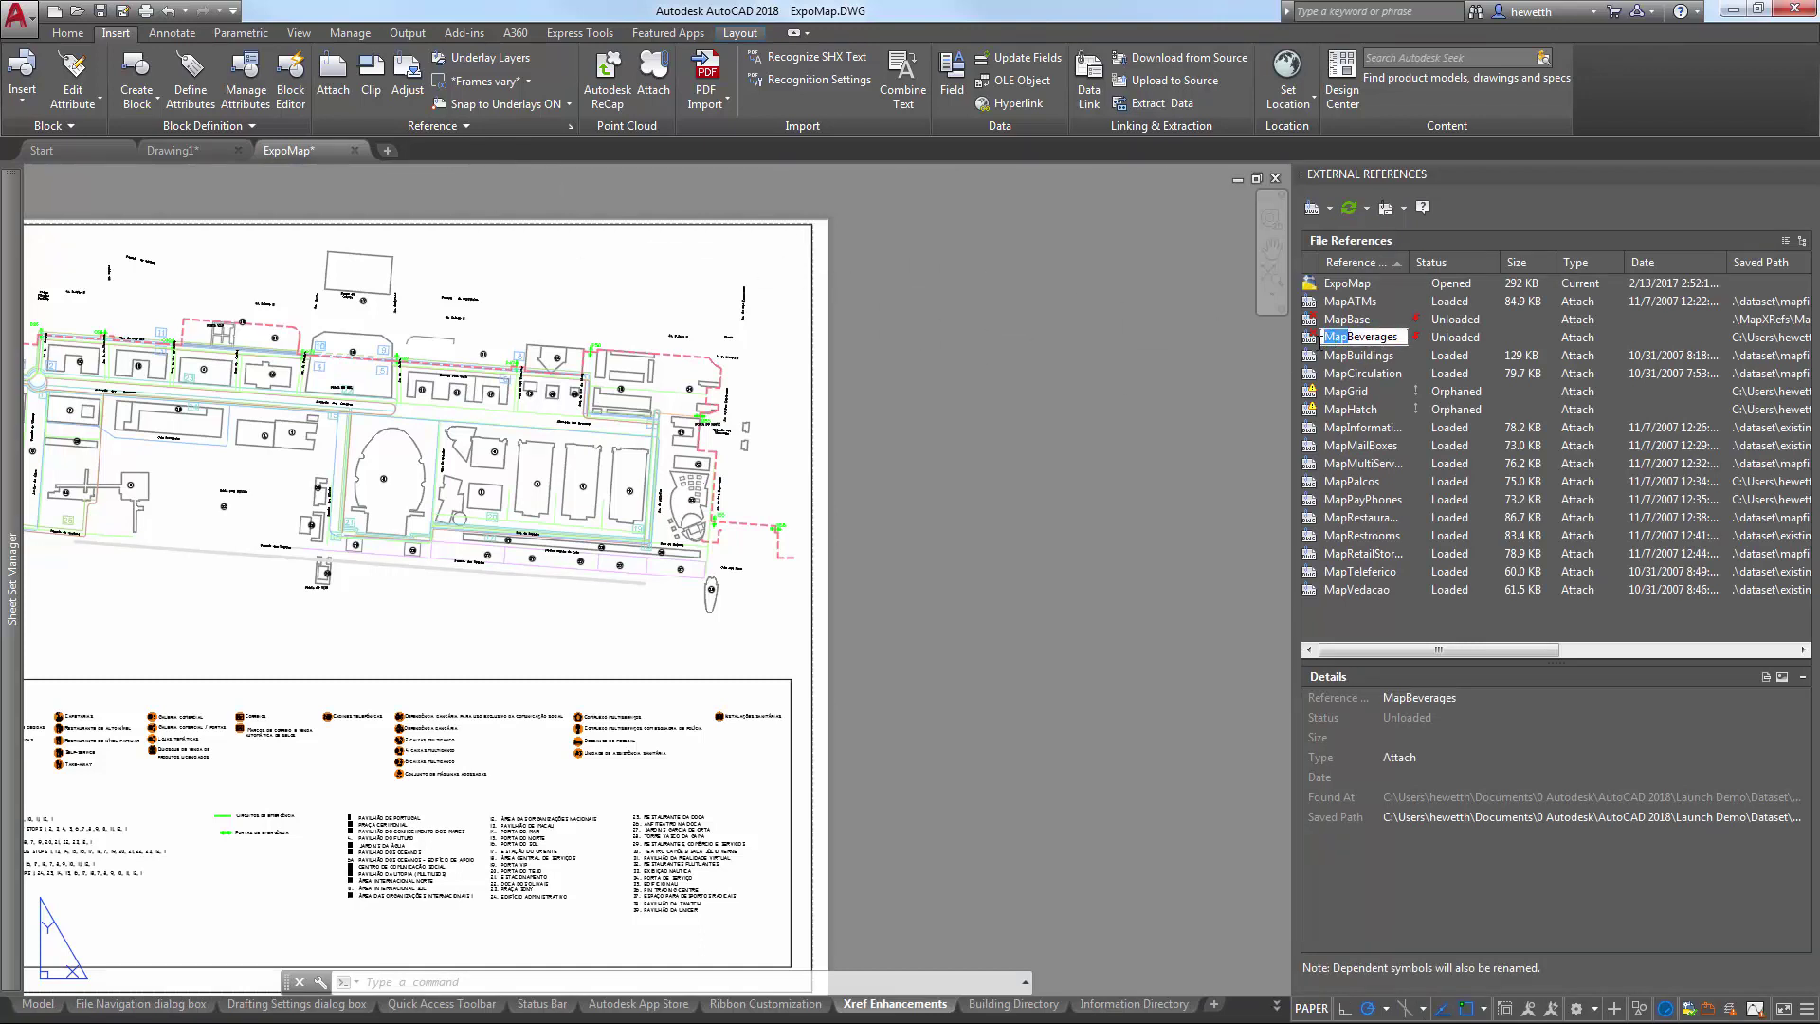
key("Delete")
key("Return")
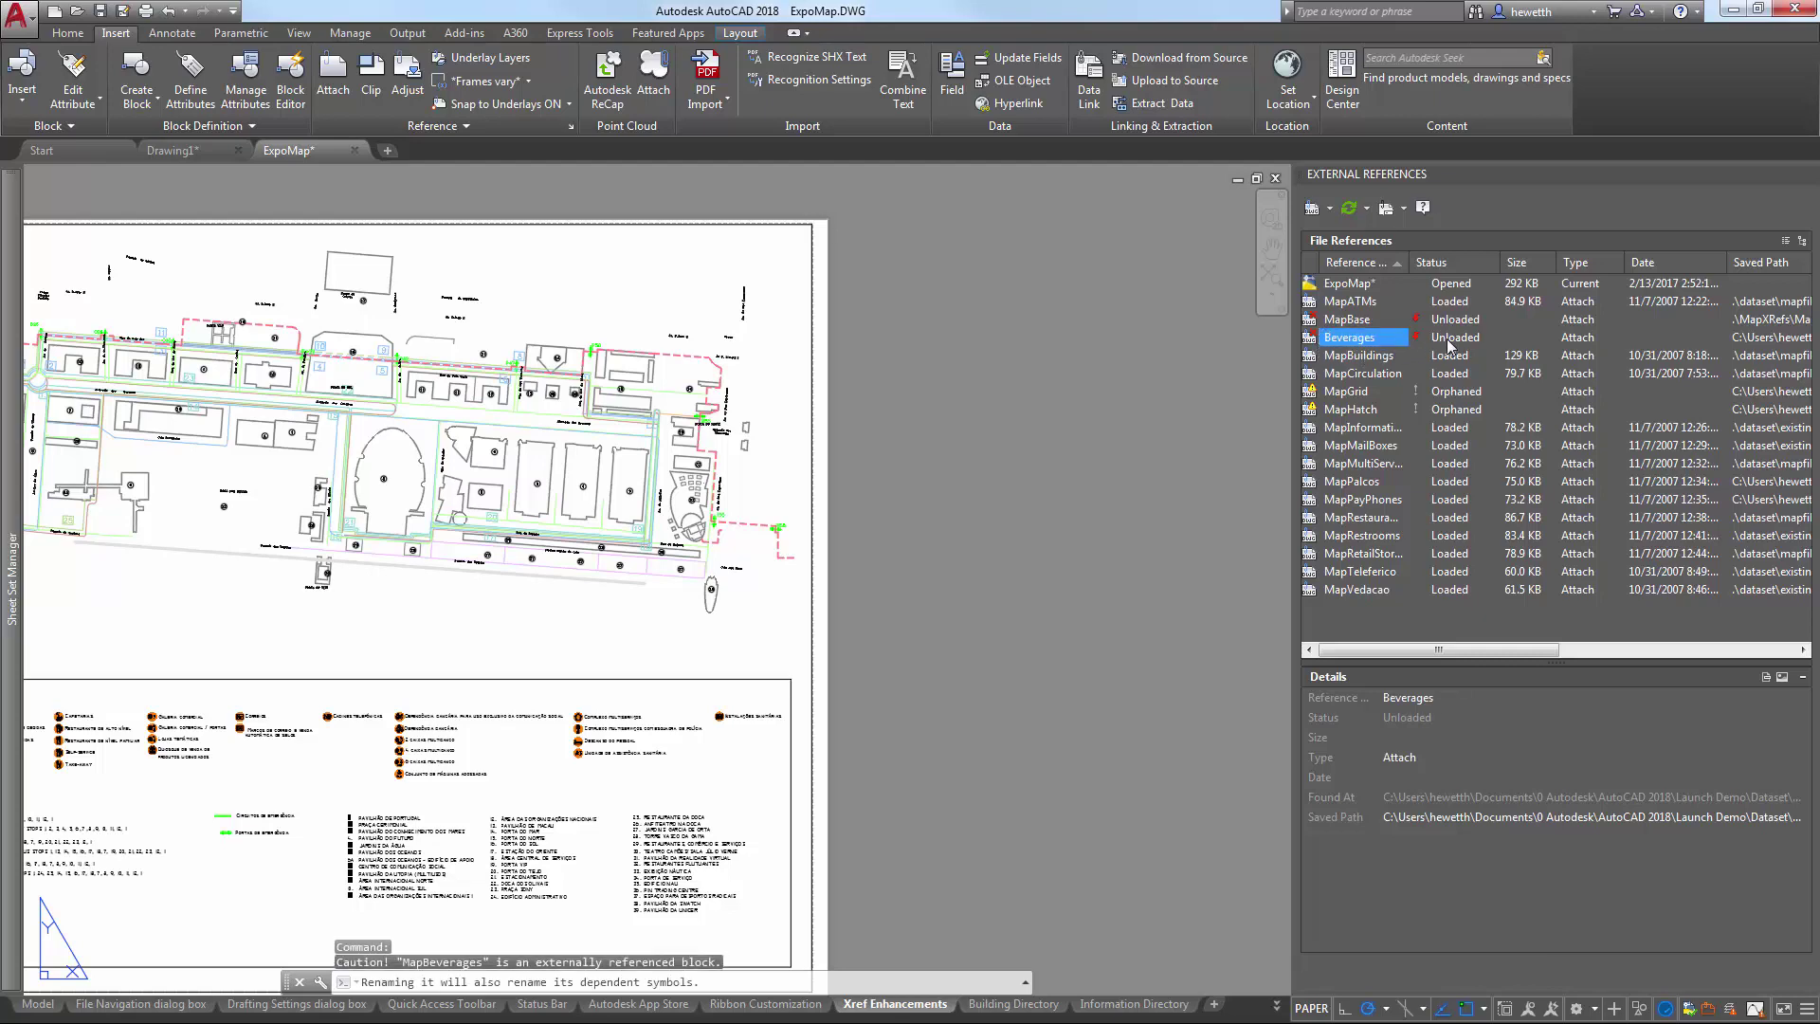
Step: Rename the MapCirculation block to Circulation with the Rename command
left_click(1390, 374)
left_click(1054, 426)
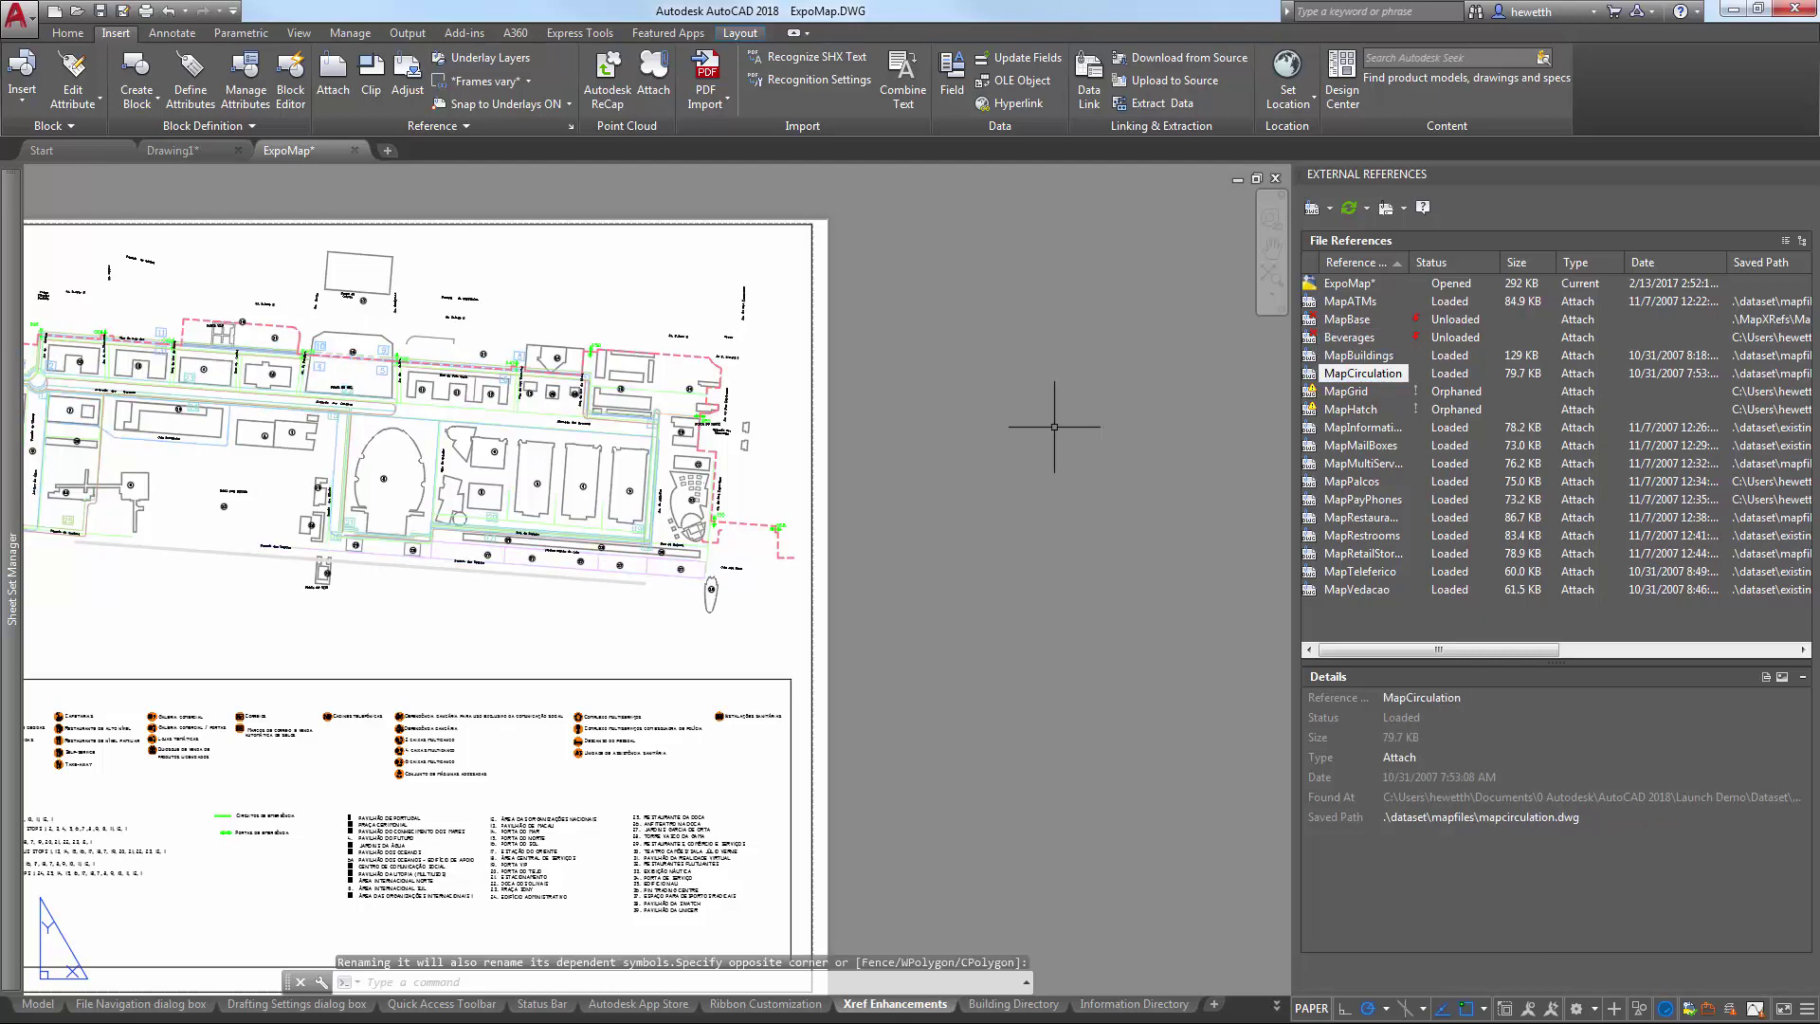
type("REN")
key("Return")
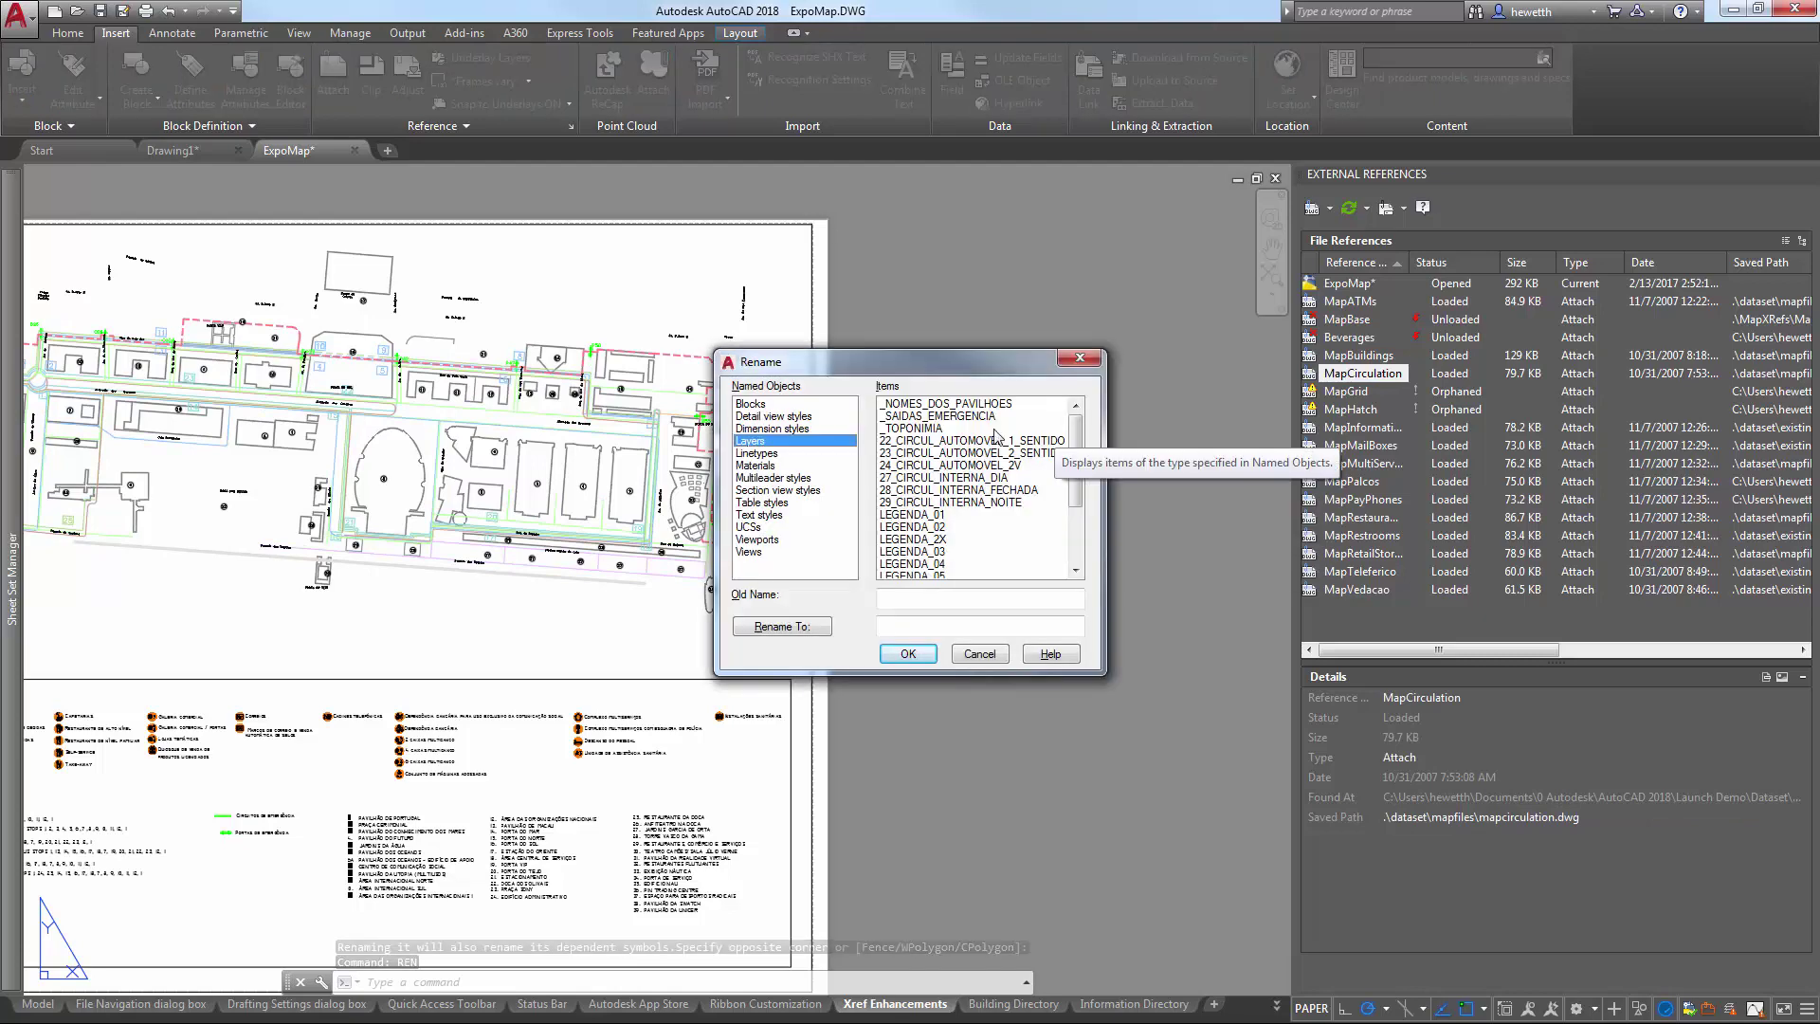
left_click(783, 404)
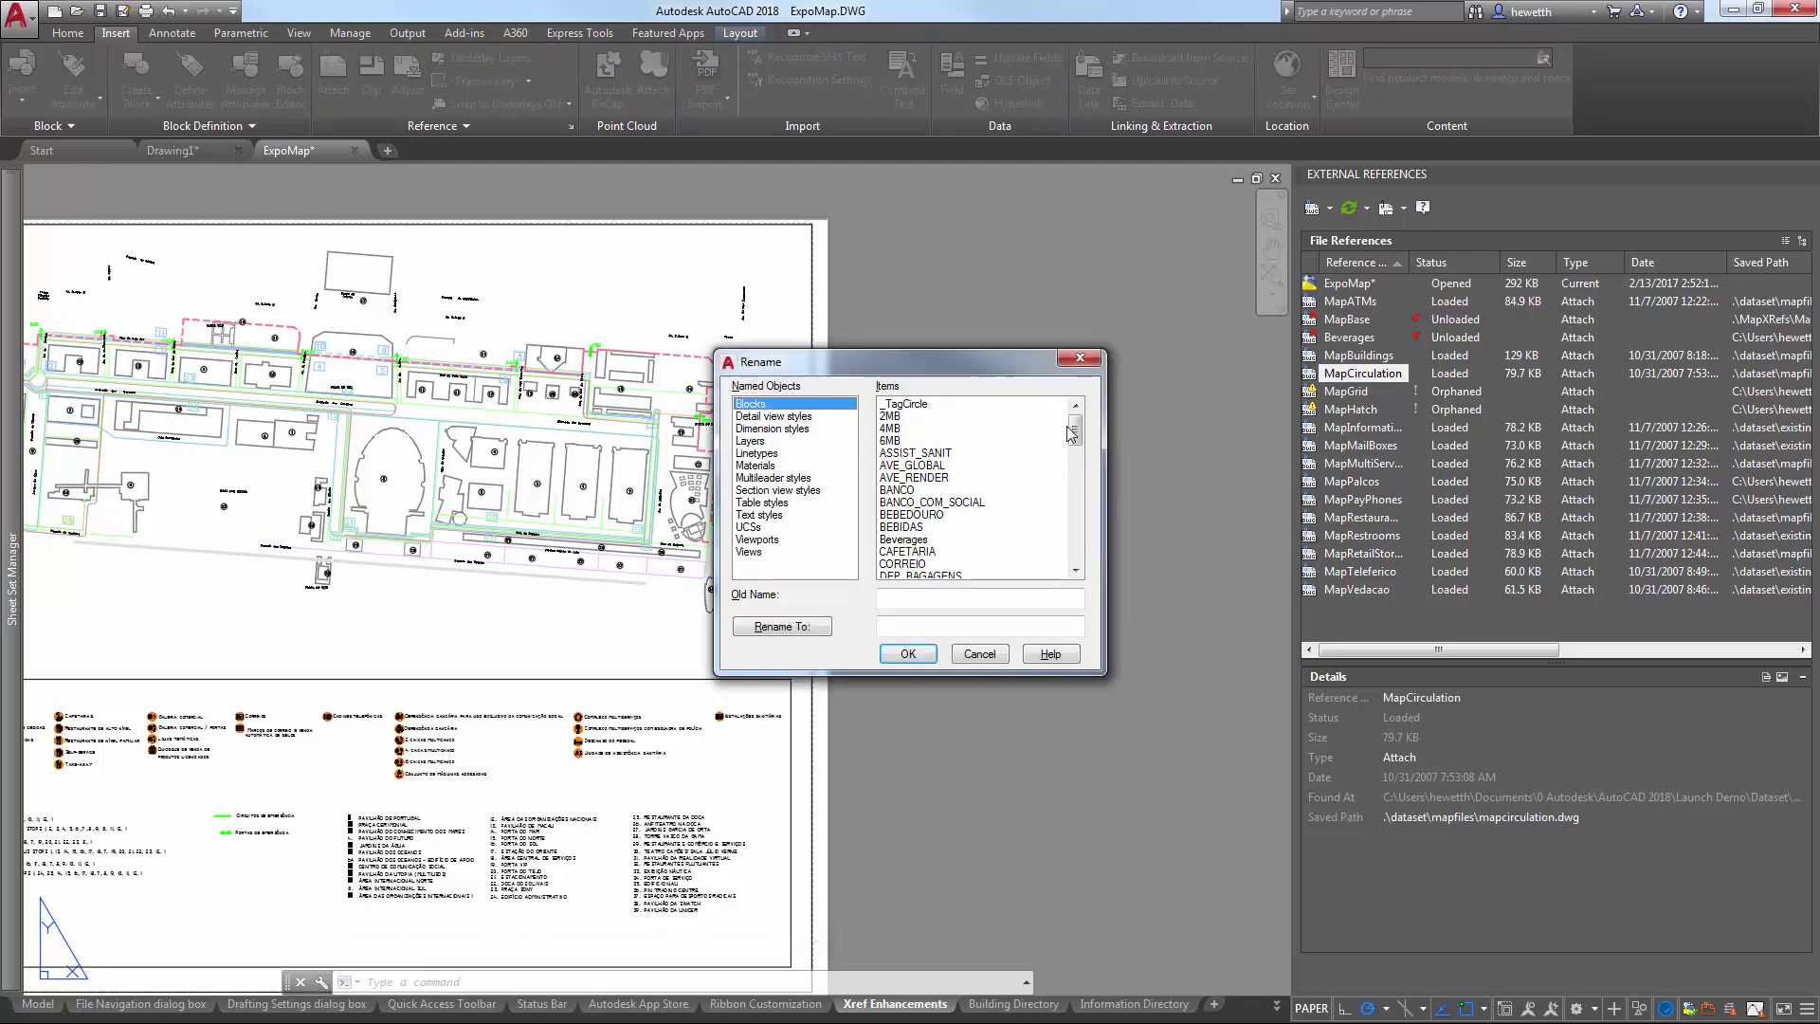
left_click_drag(1074, 428, 1069, 488)
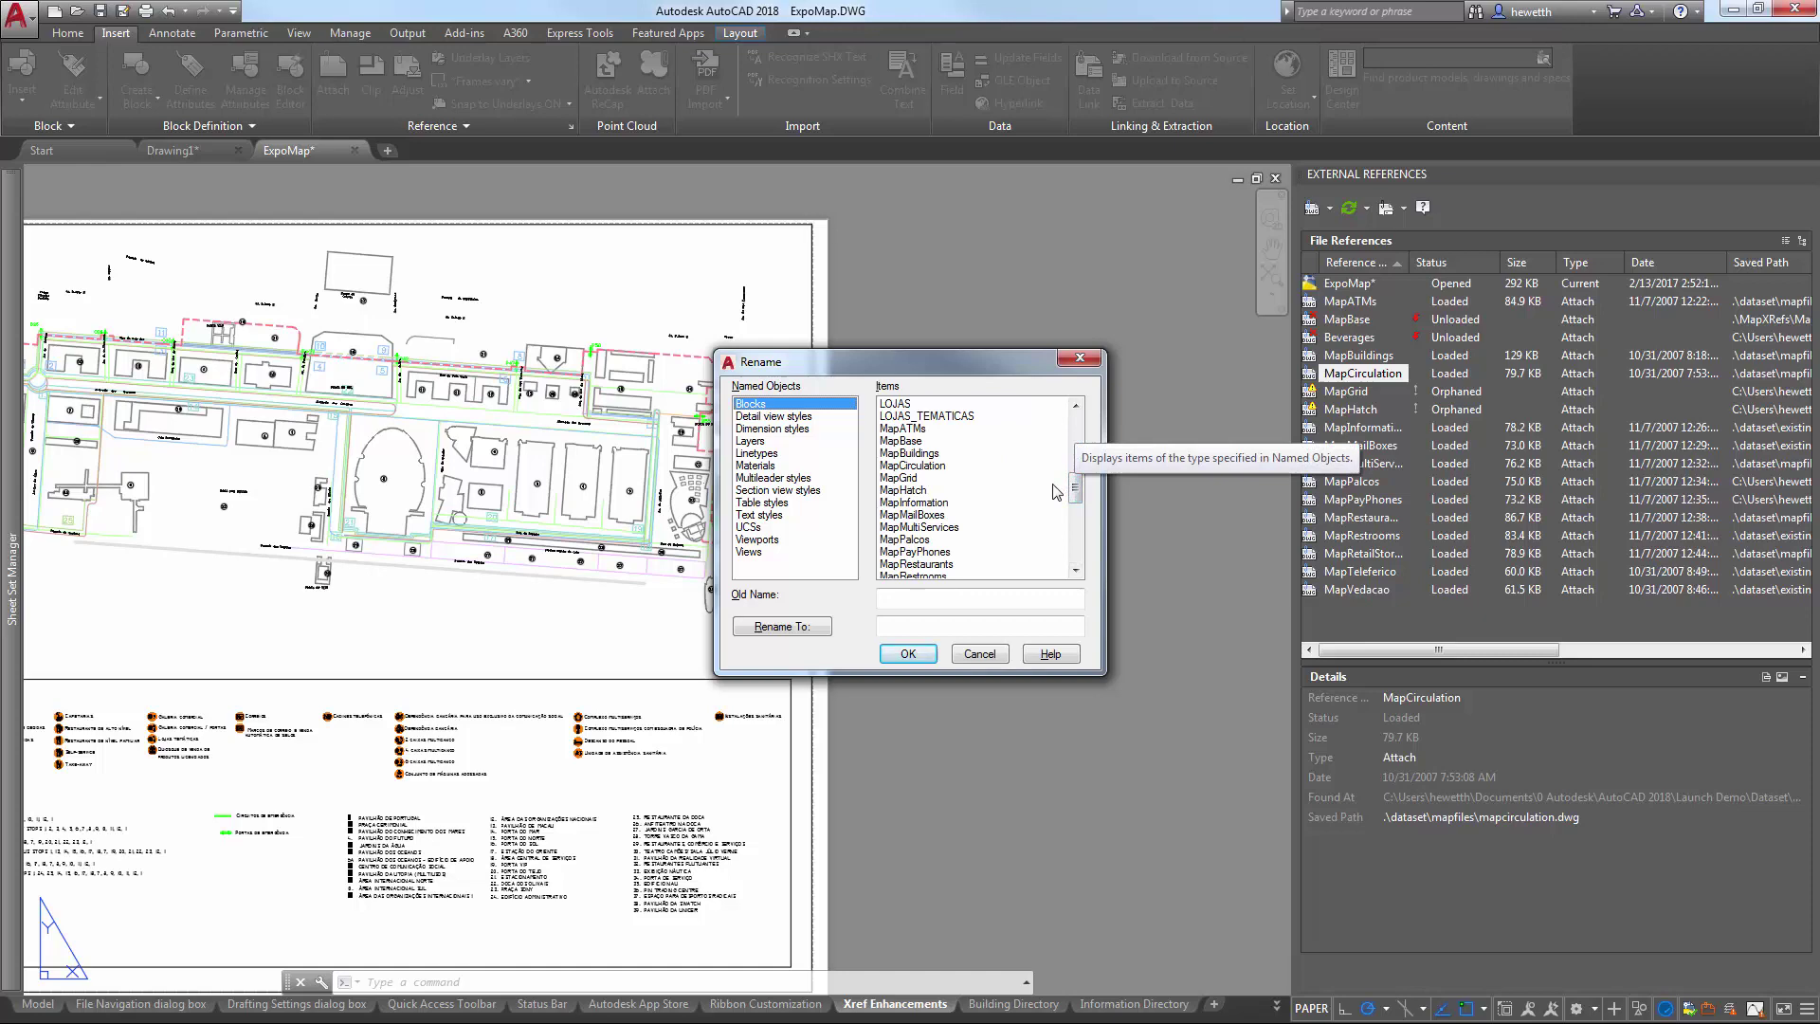
left_click(914, 465)
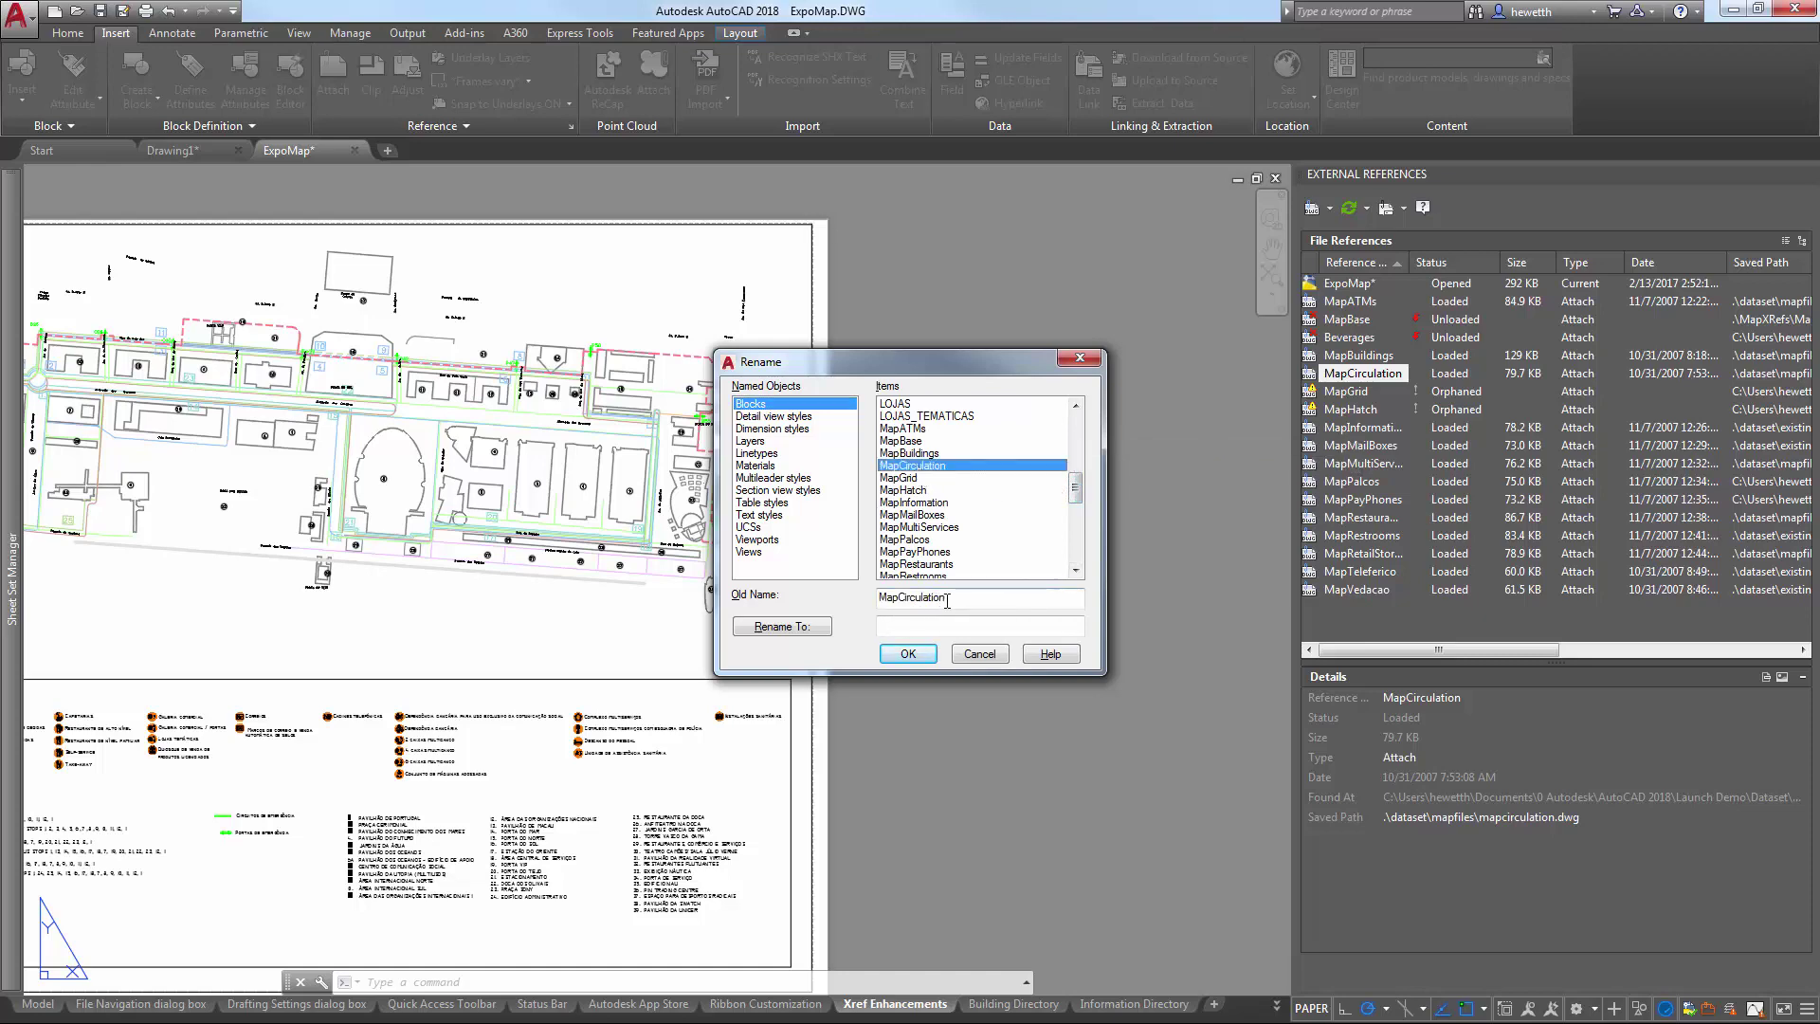
left_click_drag(947, 601, 909, 601)
key("ctrl+c")
left_click(916, 622)
key("ctrl+v")
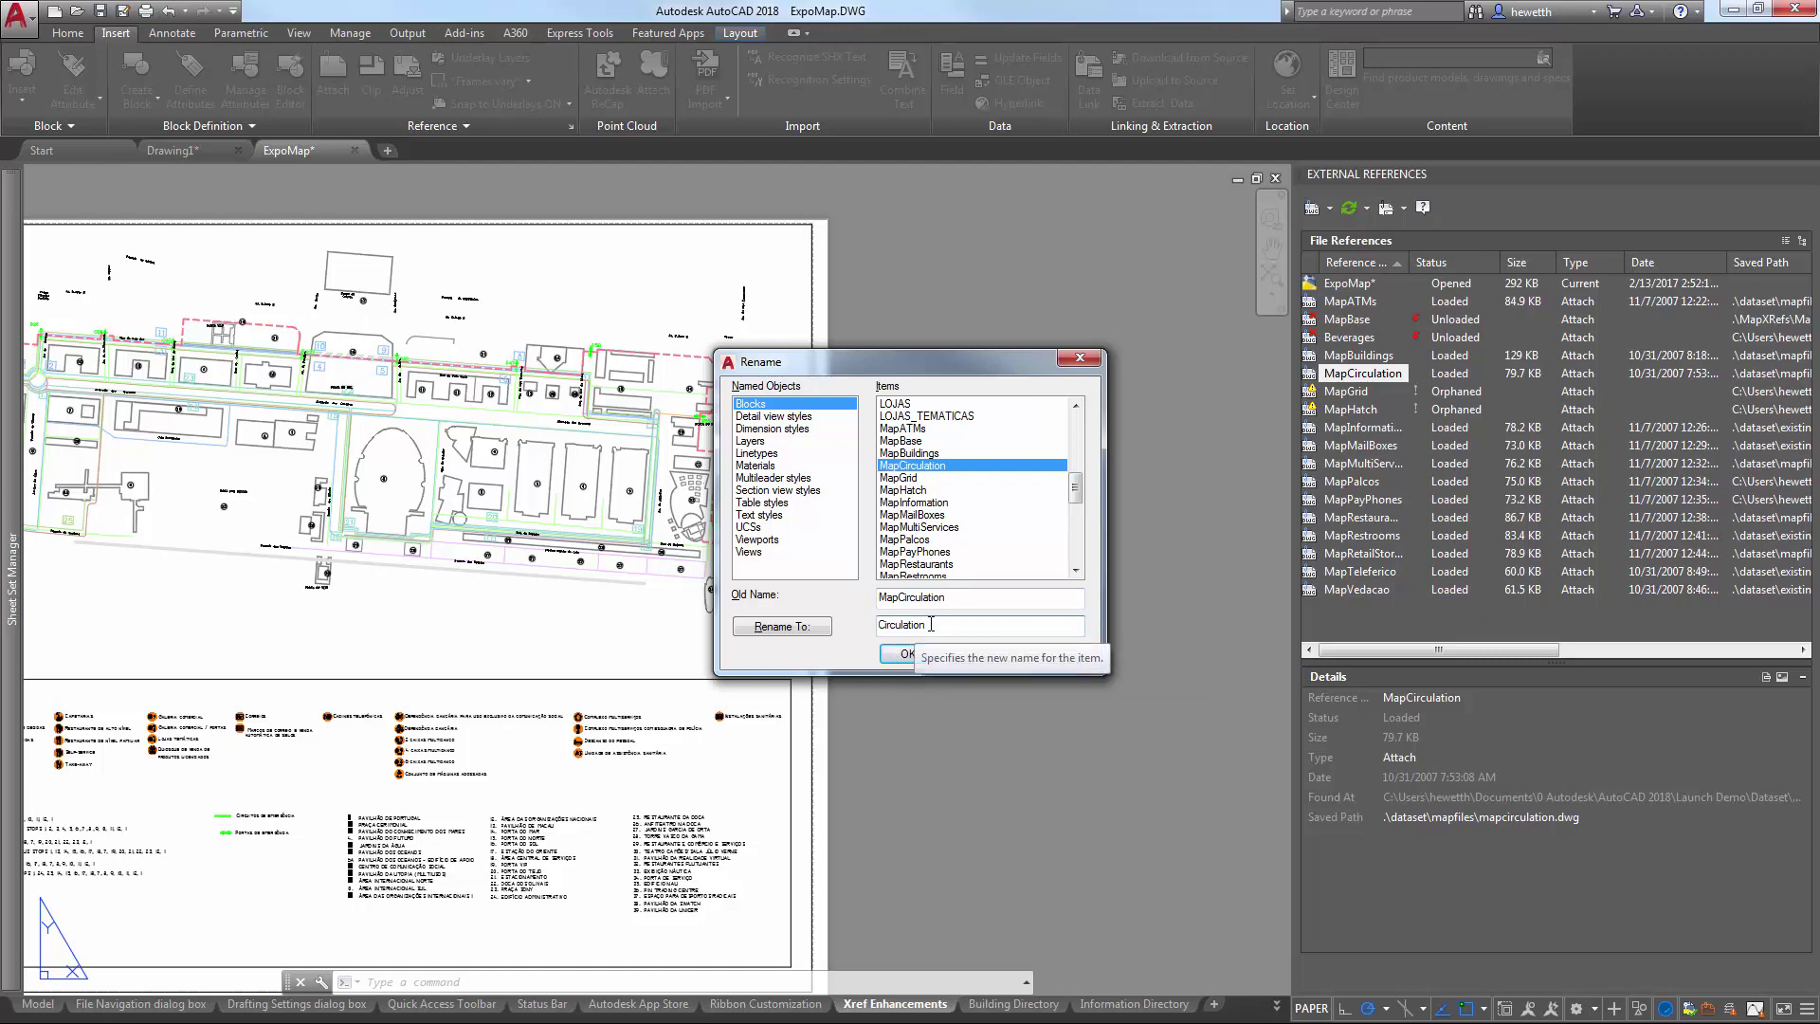